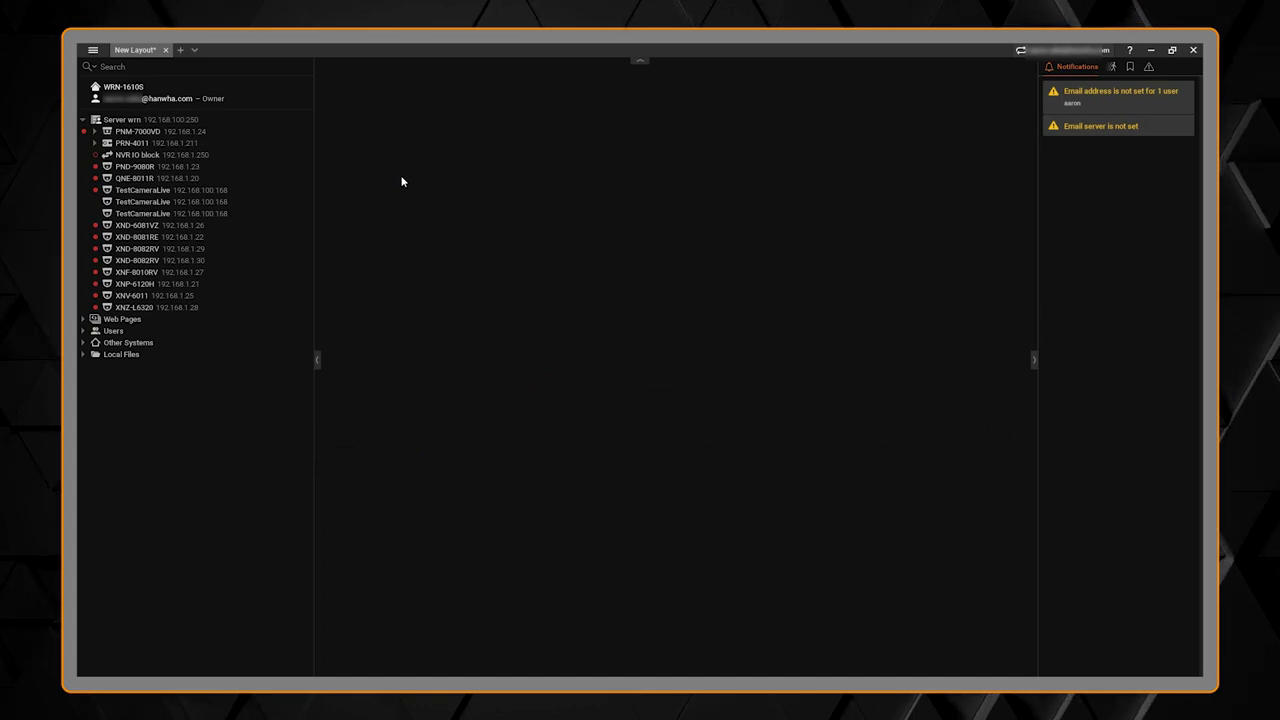
Step: Start adding a device to Server wrn at 192.168.1.32 with the camera's login credentials
click(223, 122)
right_click(222, 121)
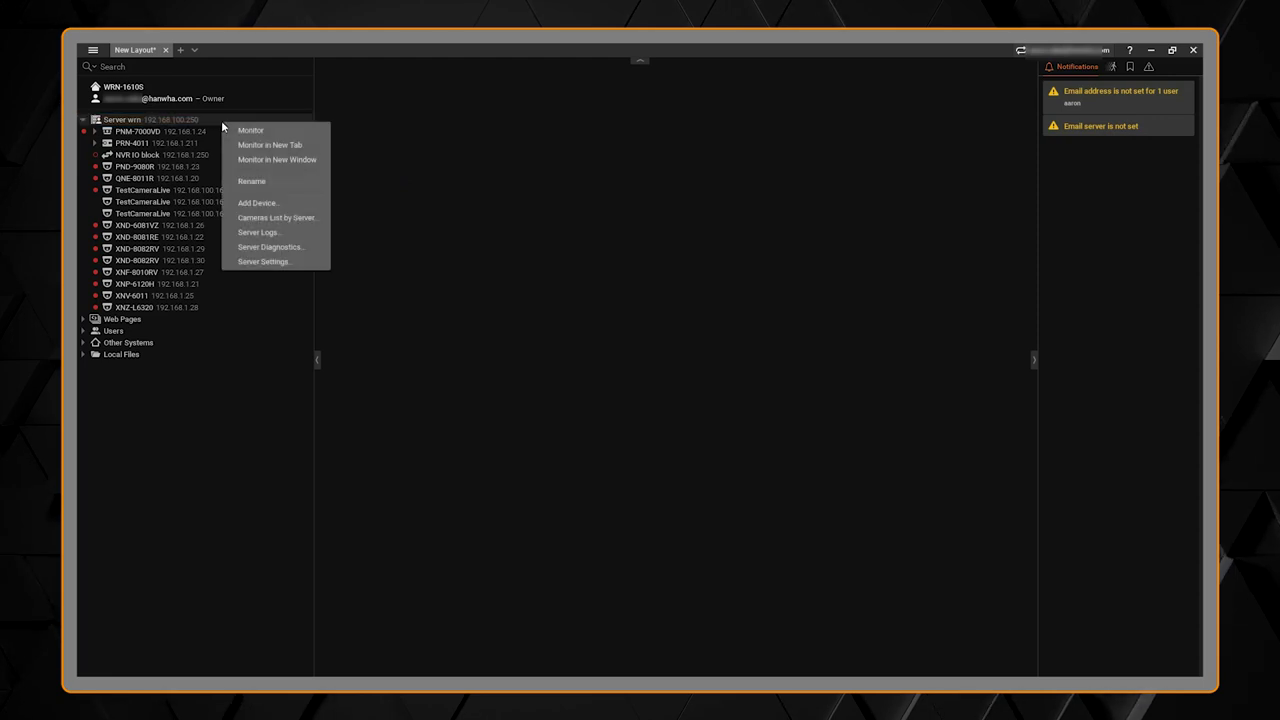
click(295, 203)
text(192)
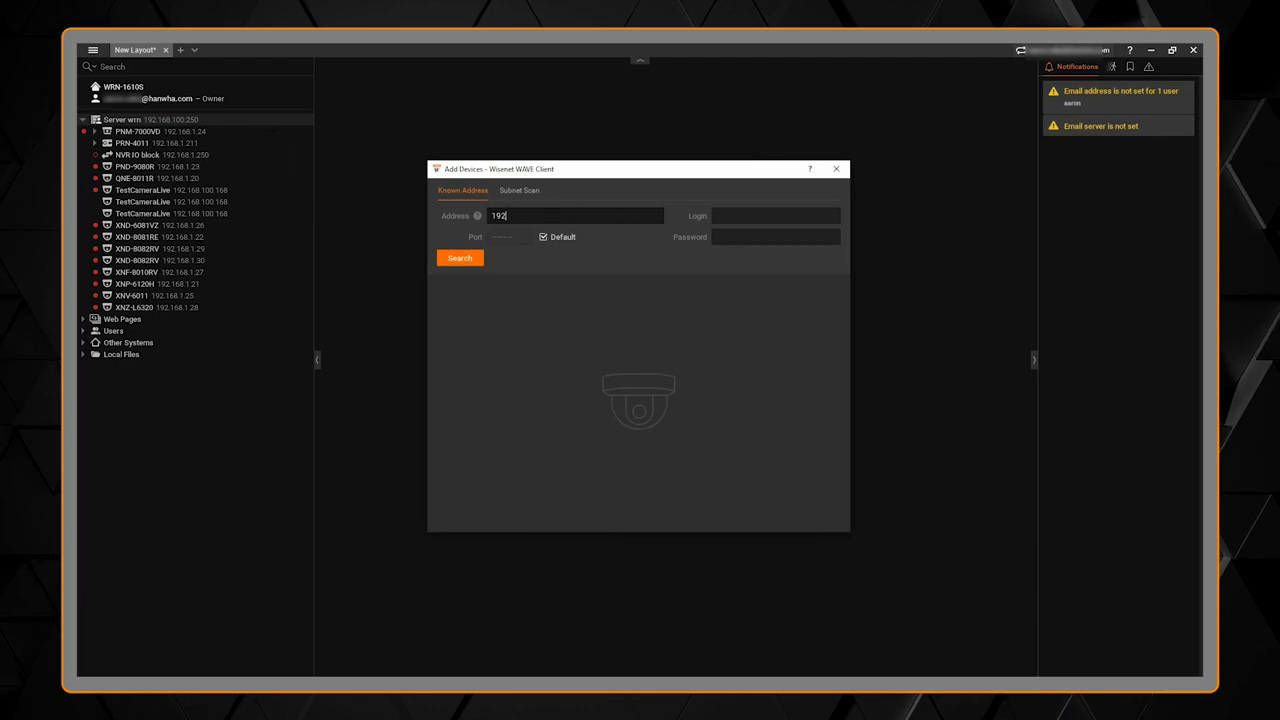
text(.168.1.)
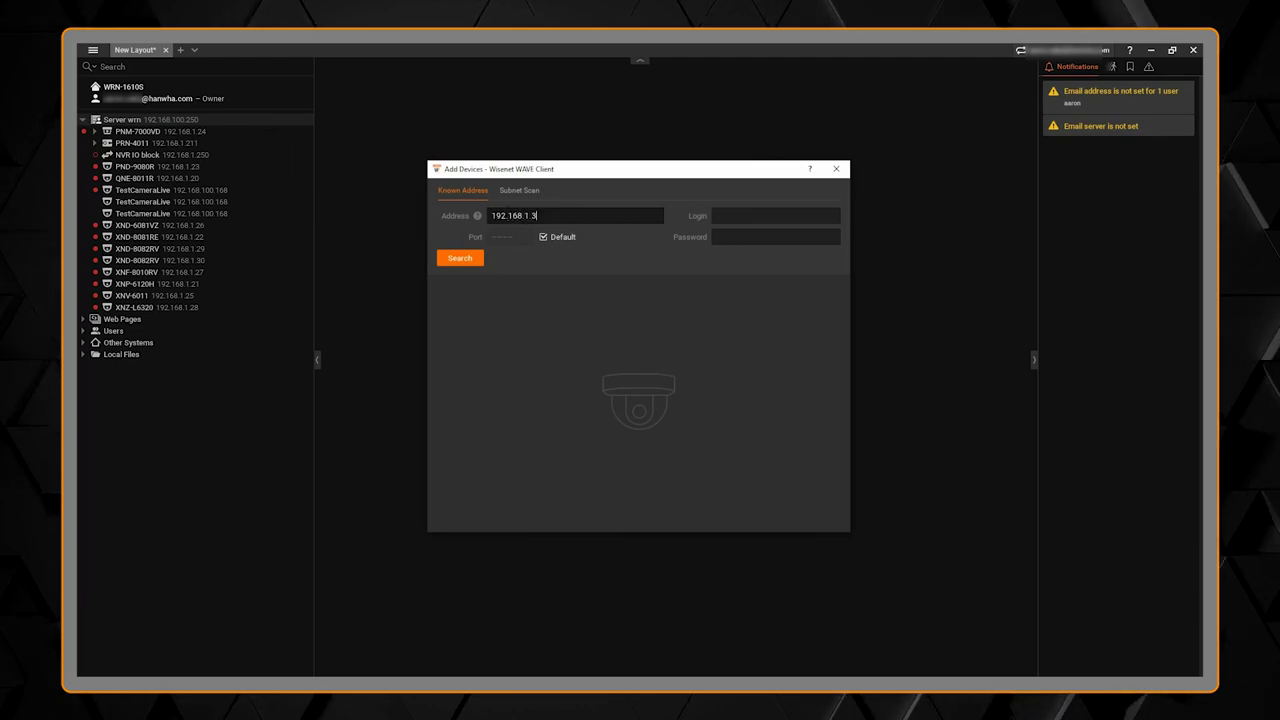
text(32)
text(admin)
key(Tab)
text(•••••••)
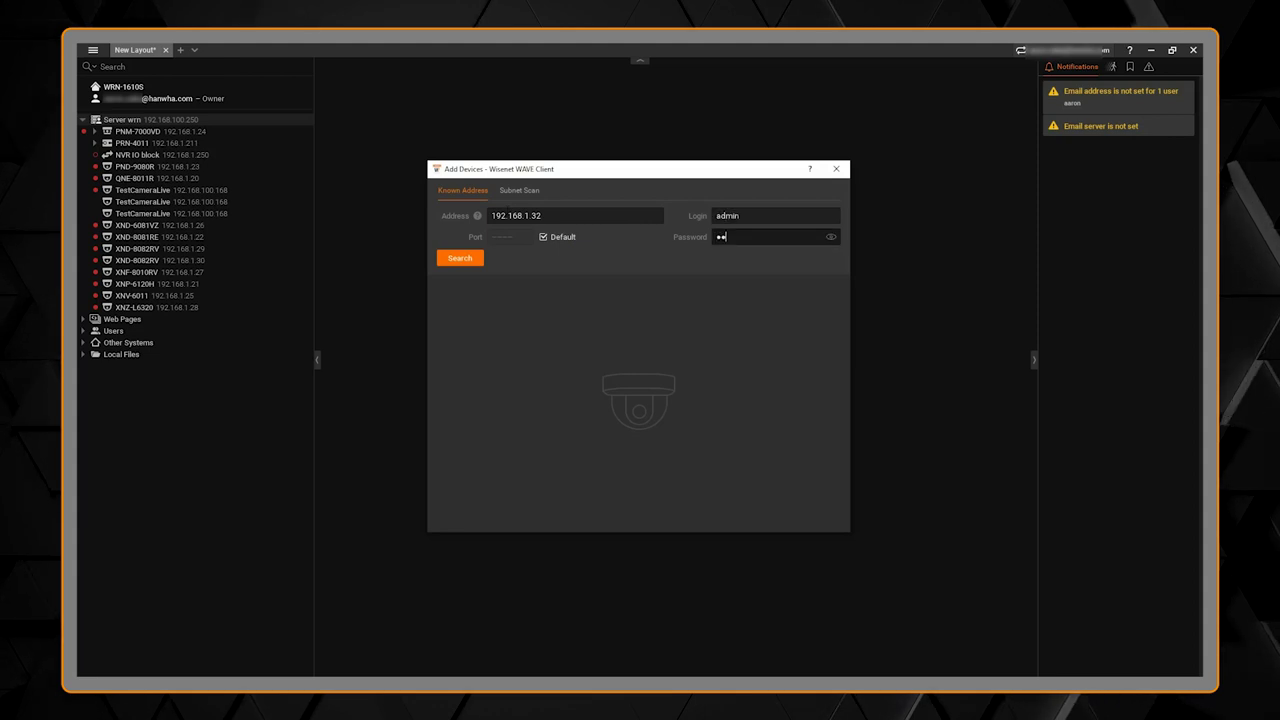
text(••••)
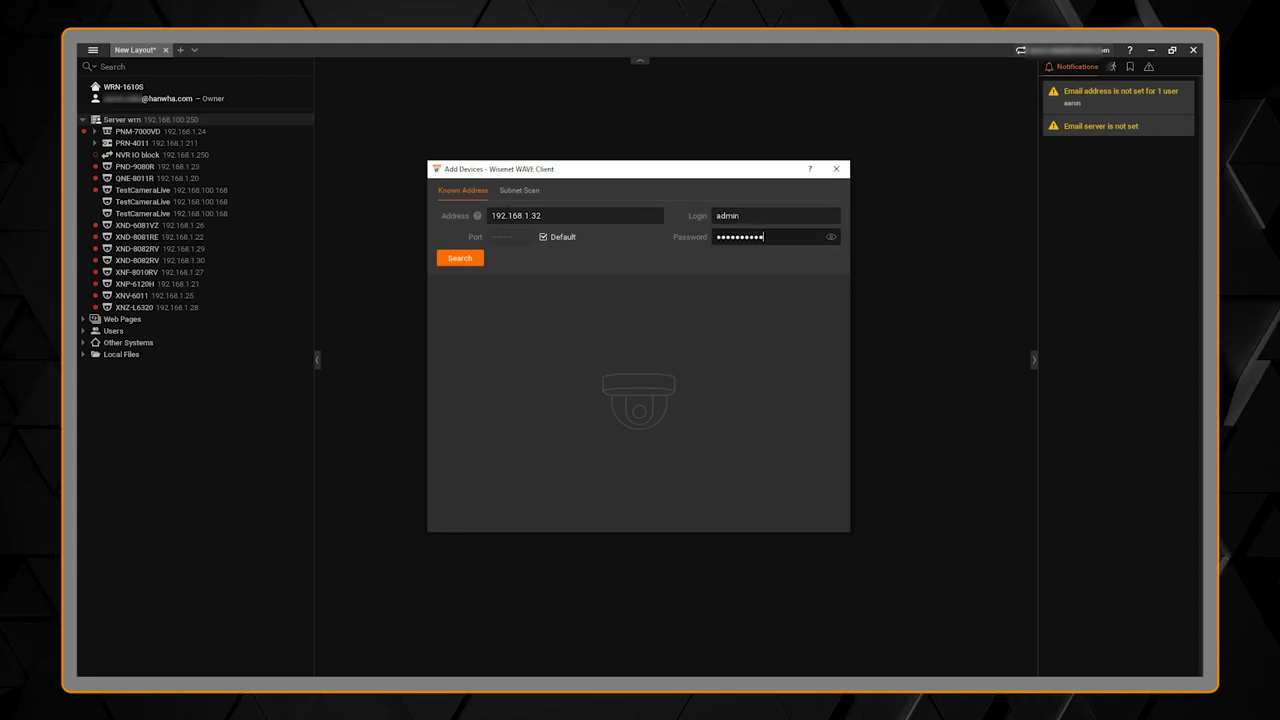
Step: Search 192.168.1.32, select both found PND-A9081R channels and add them to the server
click(462, 258)
click(462, 258)
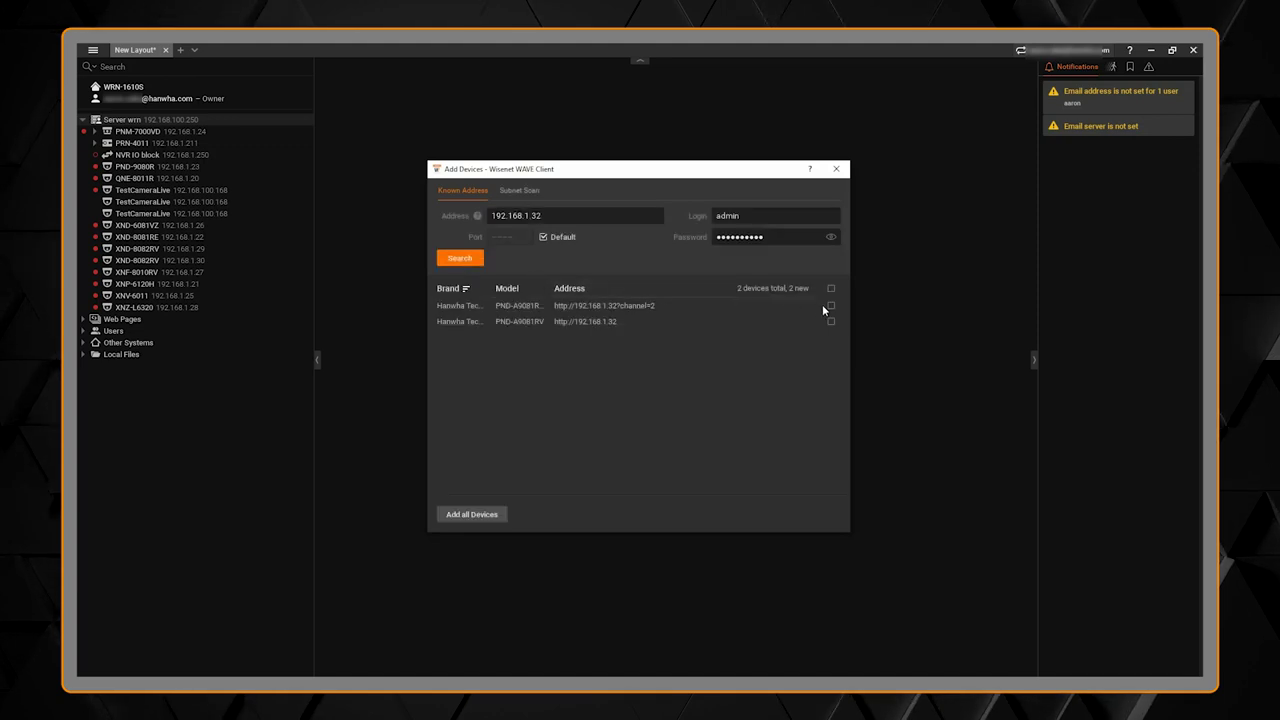
click(831, 306)
click(831, 321)
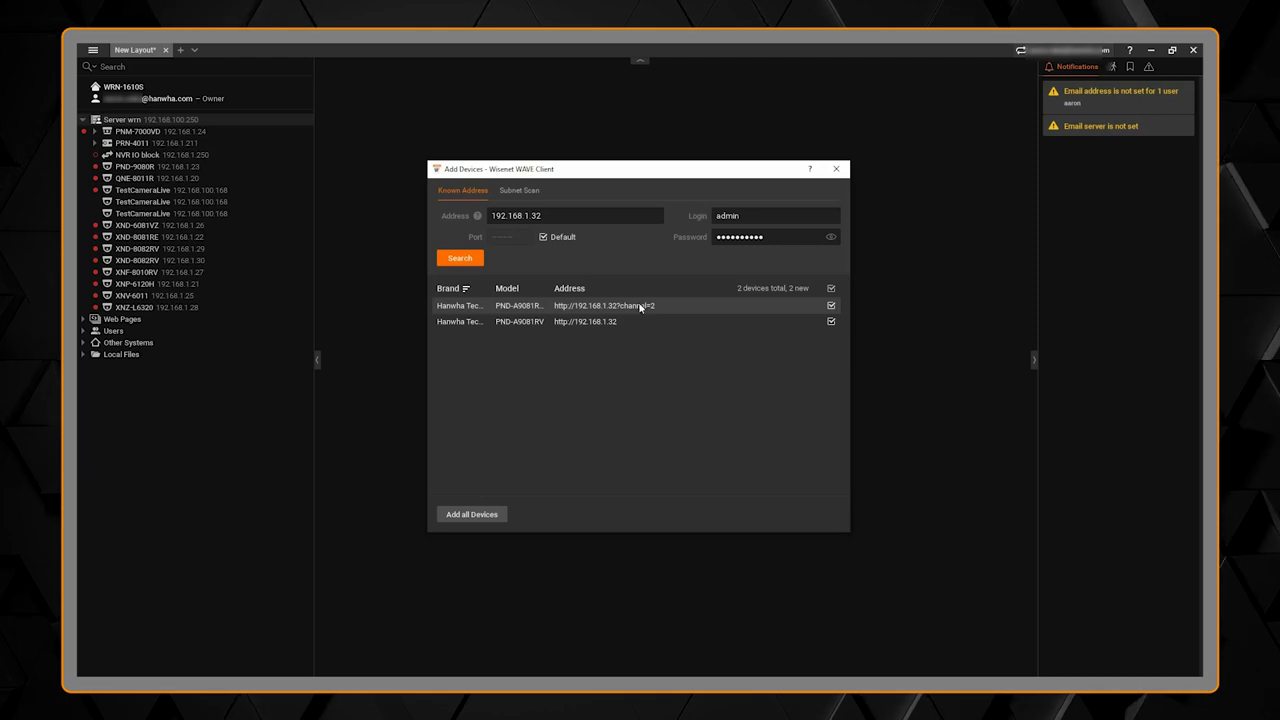
click(472, 514)
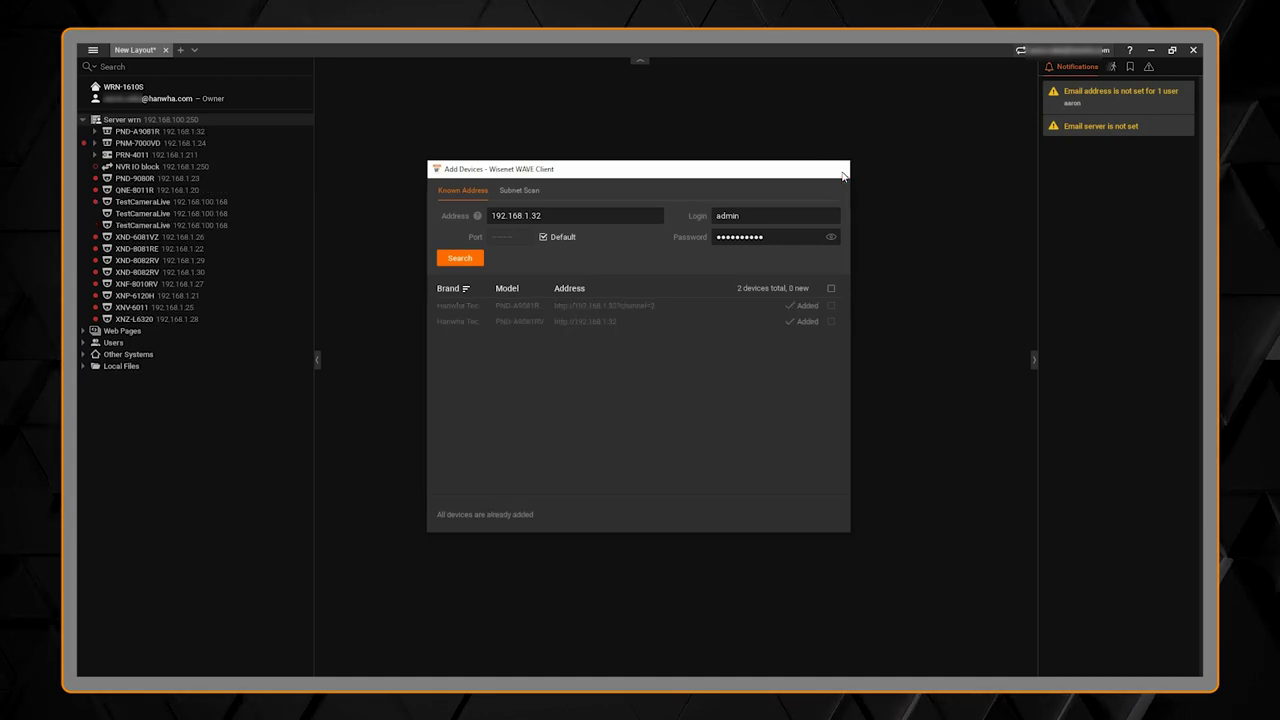
click(840, 171)
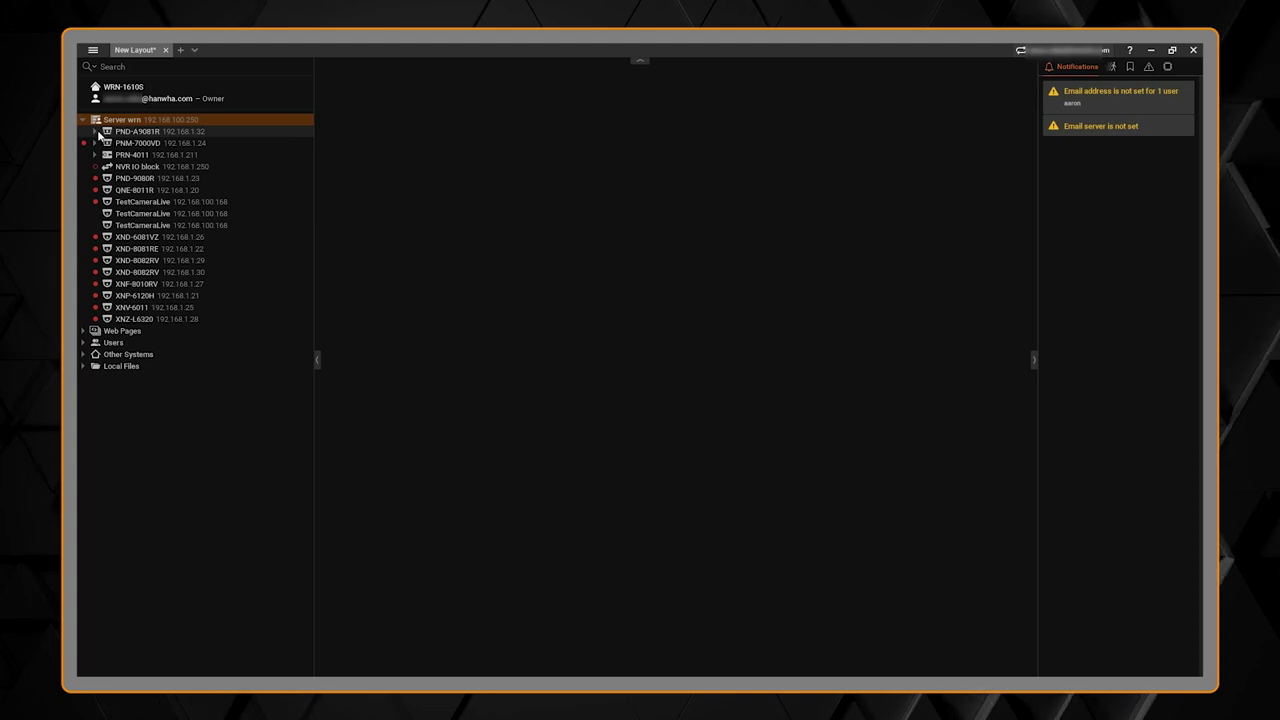
Step: Open the Recording settings of the PND-A9081RV camera channel
click(96, 131)
click(185, 145)
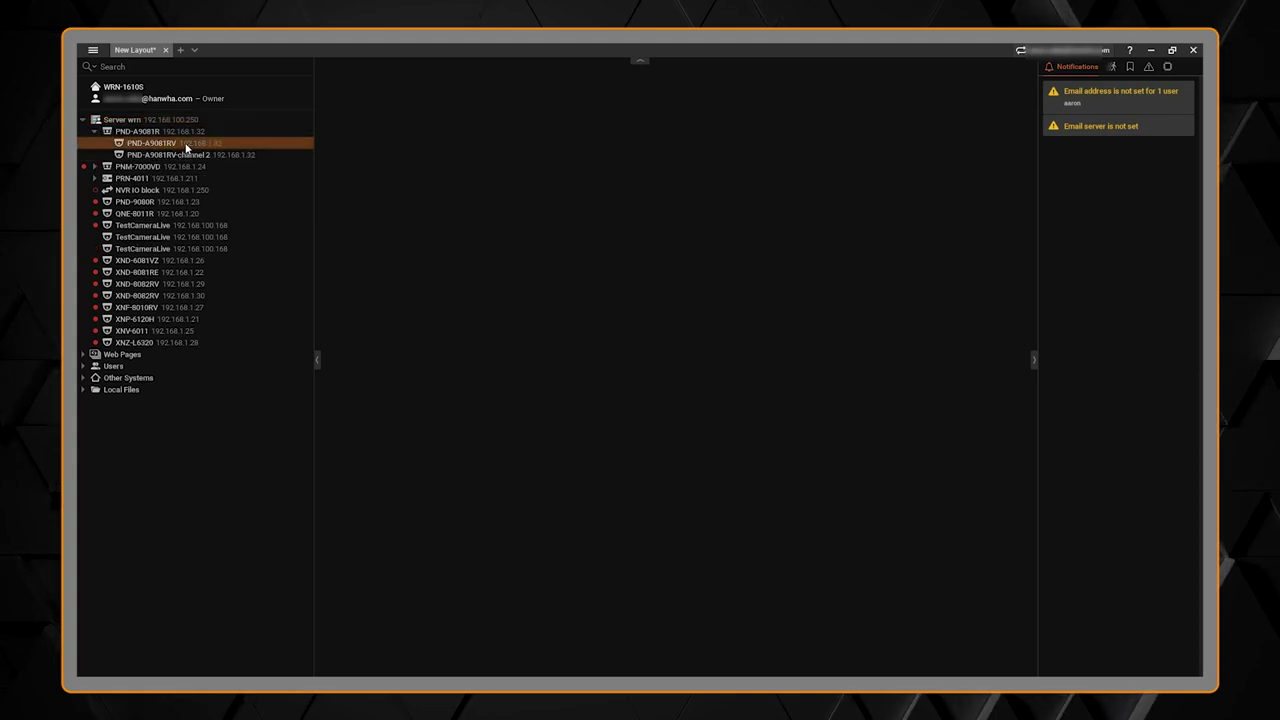
right_click(185, 145)
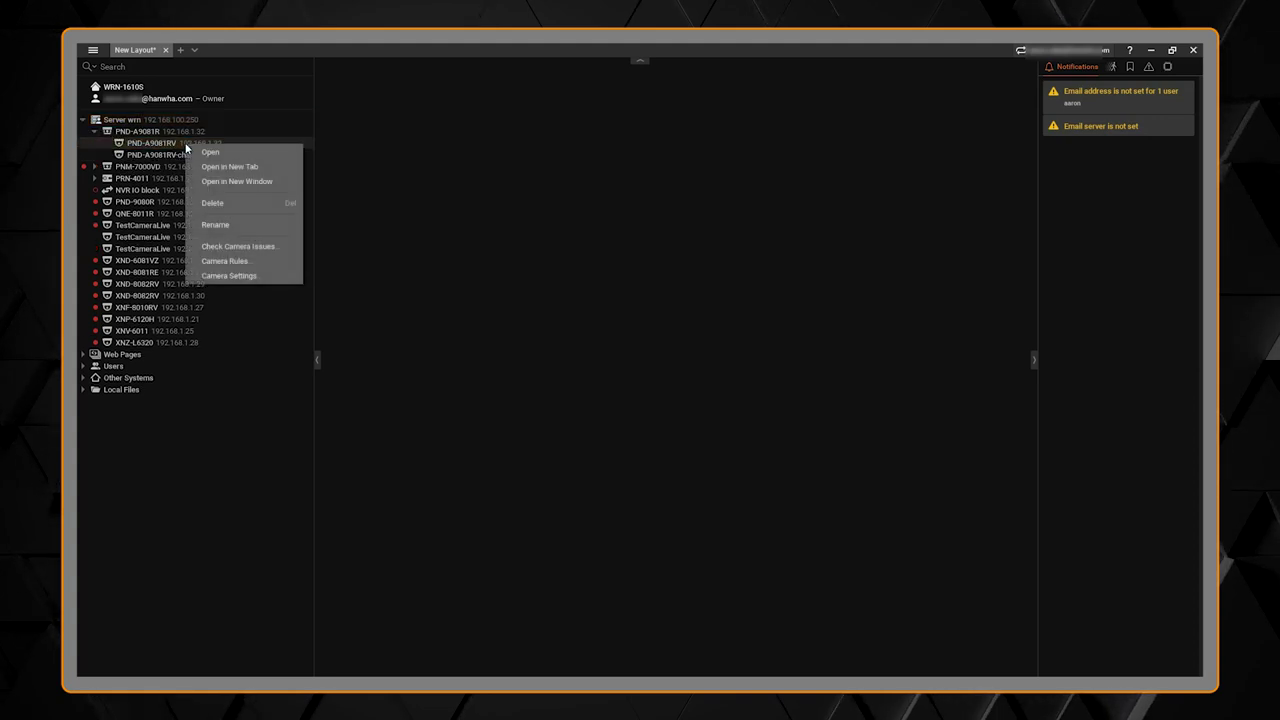
click(248, 276)
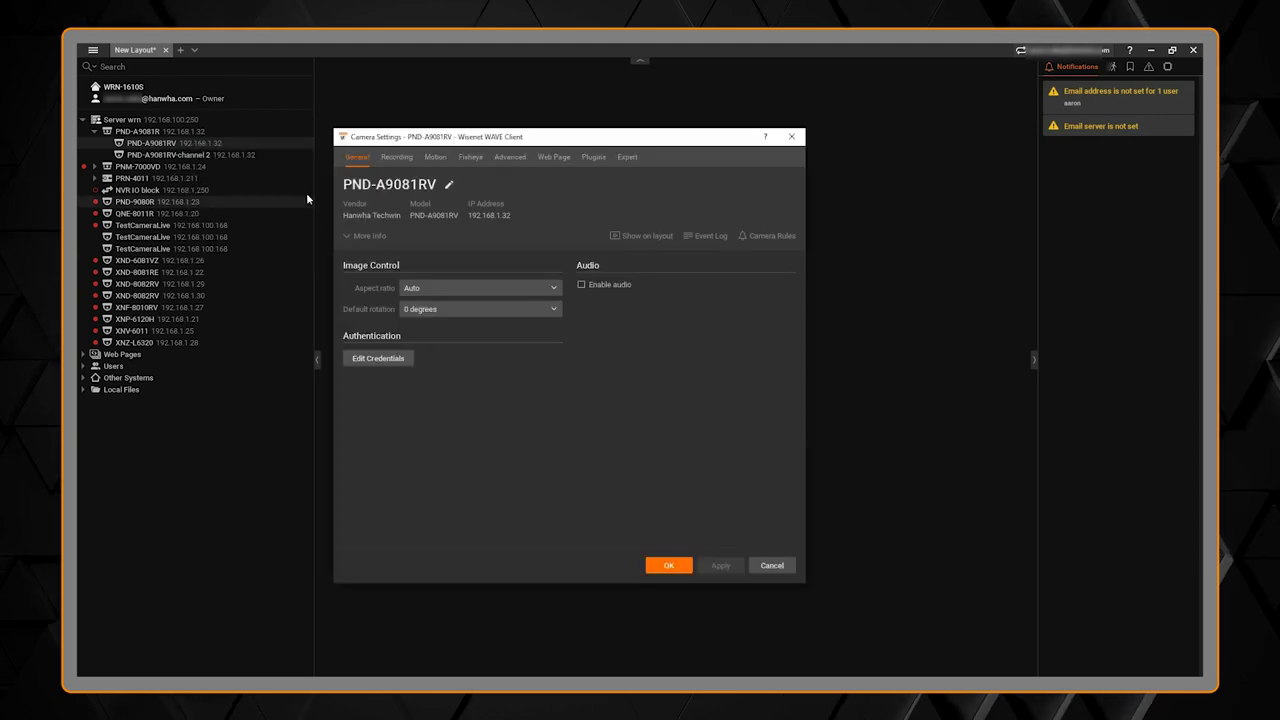
click(396, 157)
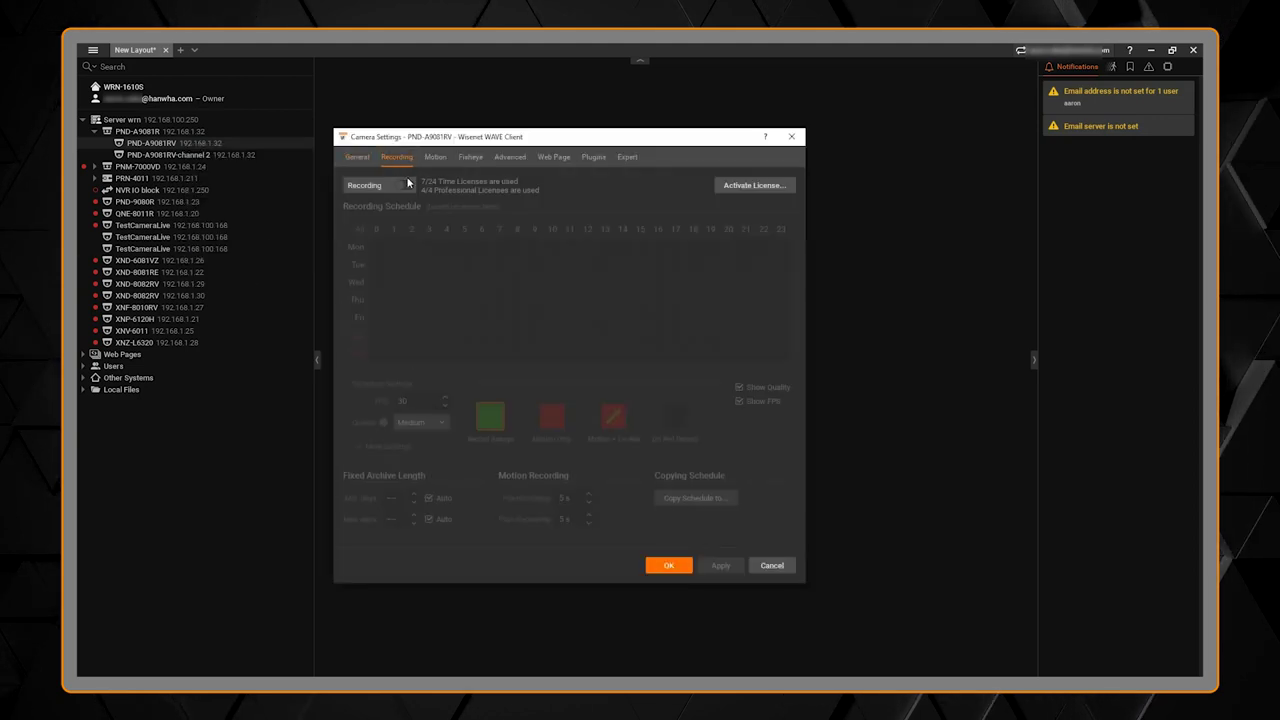
Step: Turn recording on with Motion + Lo-Res for the whole weekly schedule and save
click(407, 182)
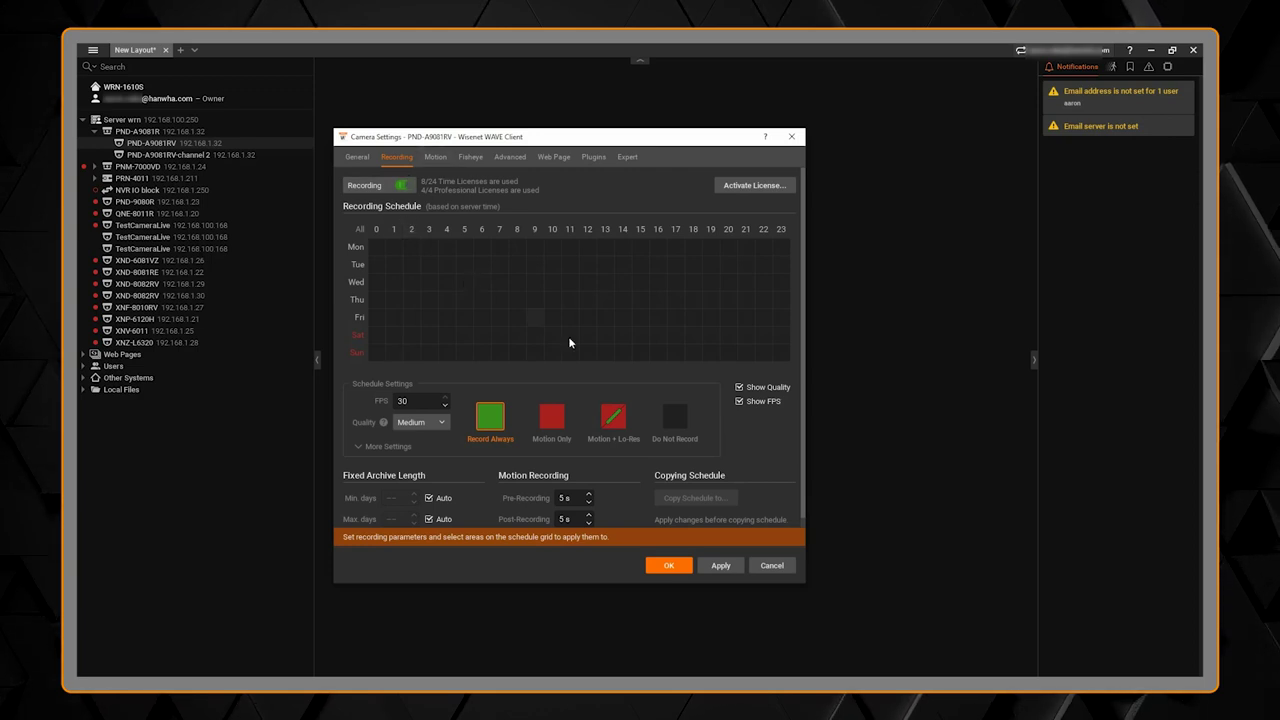
click(613, 420)
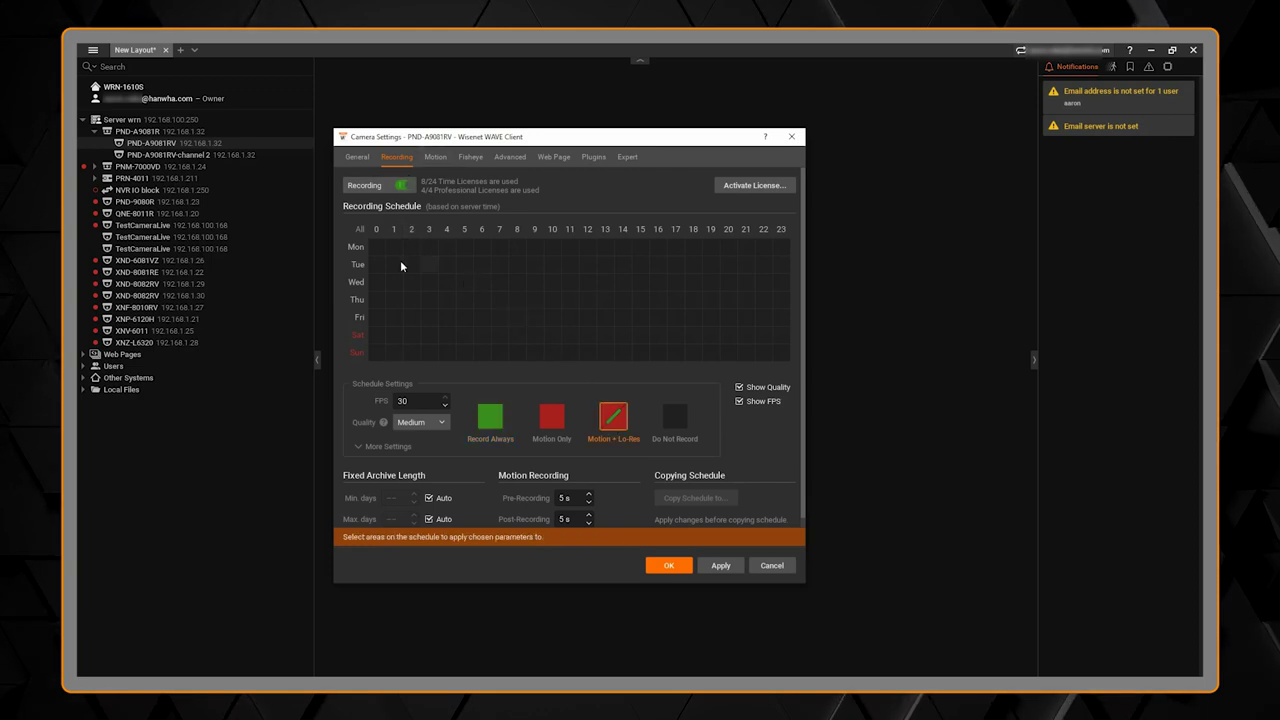
click(360, 229)
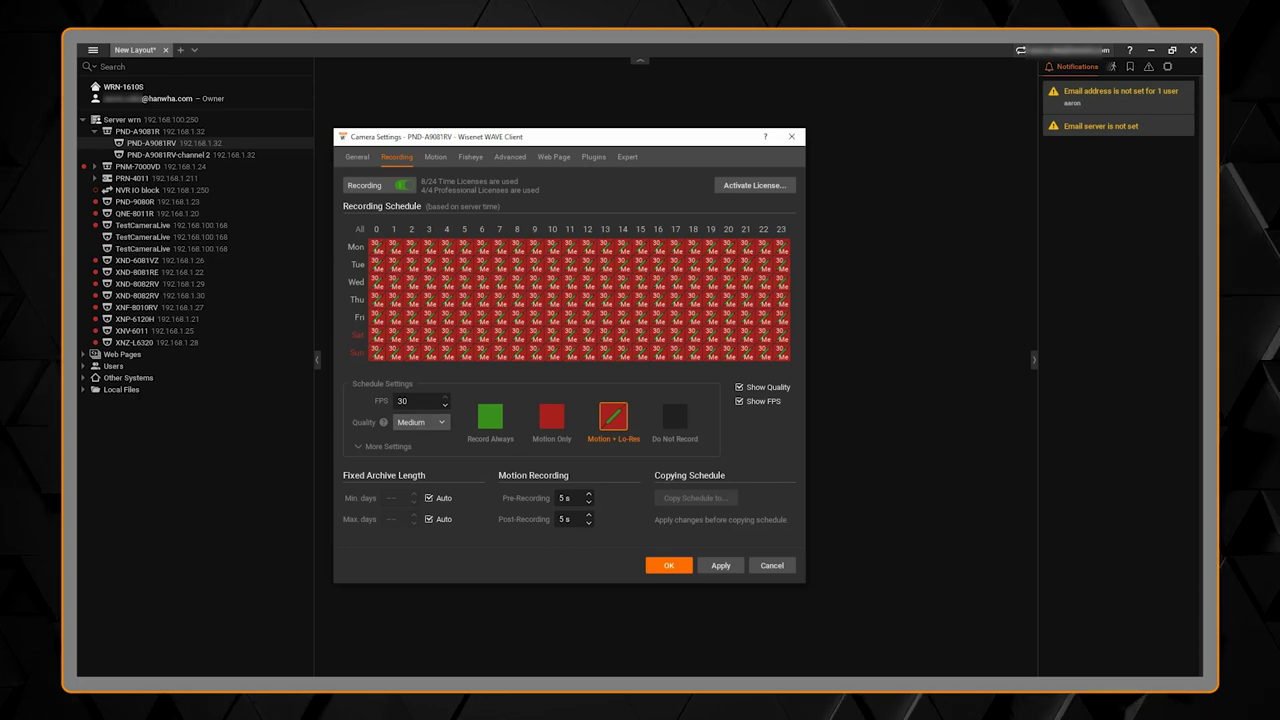
click(668, 565)
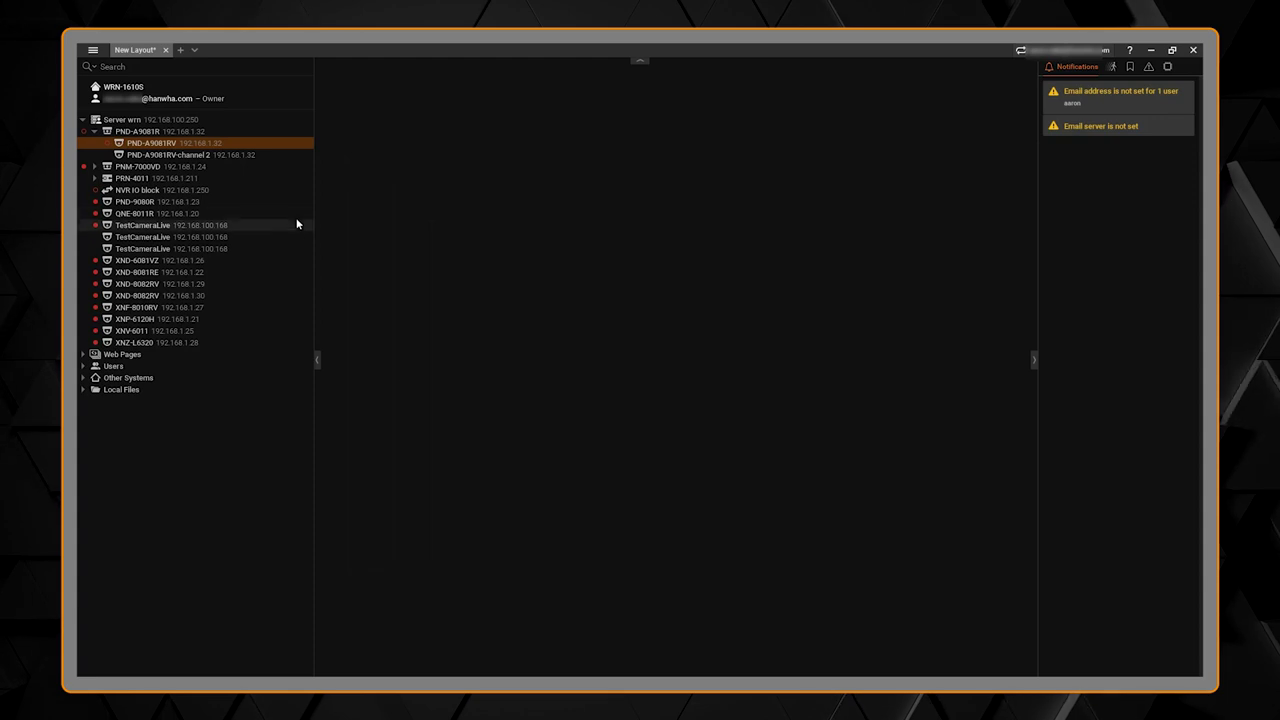
Step: Open PND-A9081RV's live view and expand Hanwha analytics in its Camera Settings Plugins tab
double_click(117, 148)
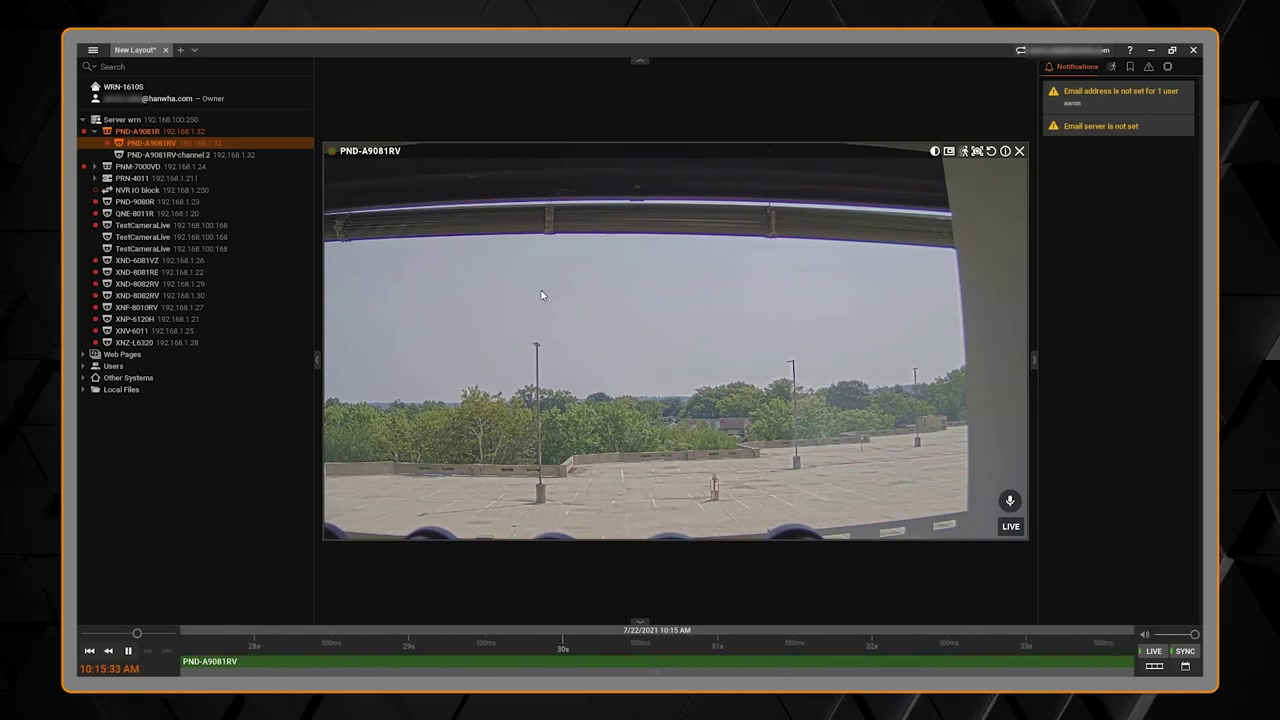
right_click(559, 327)
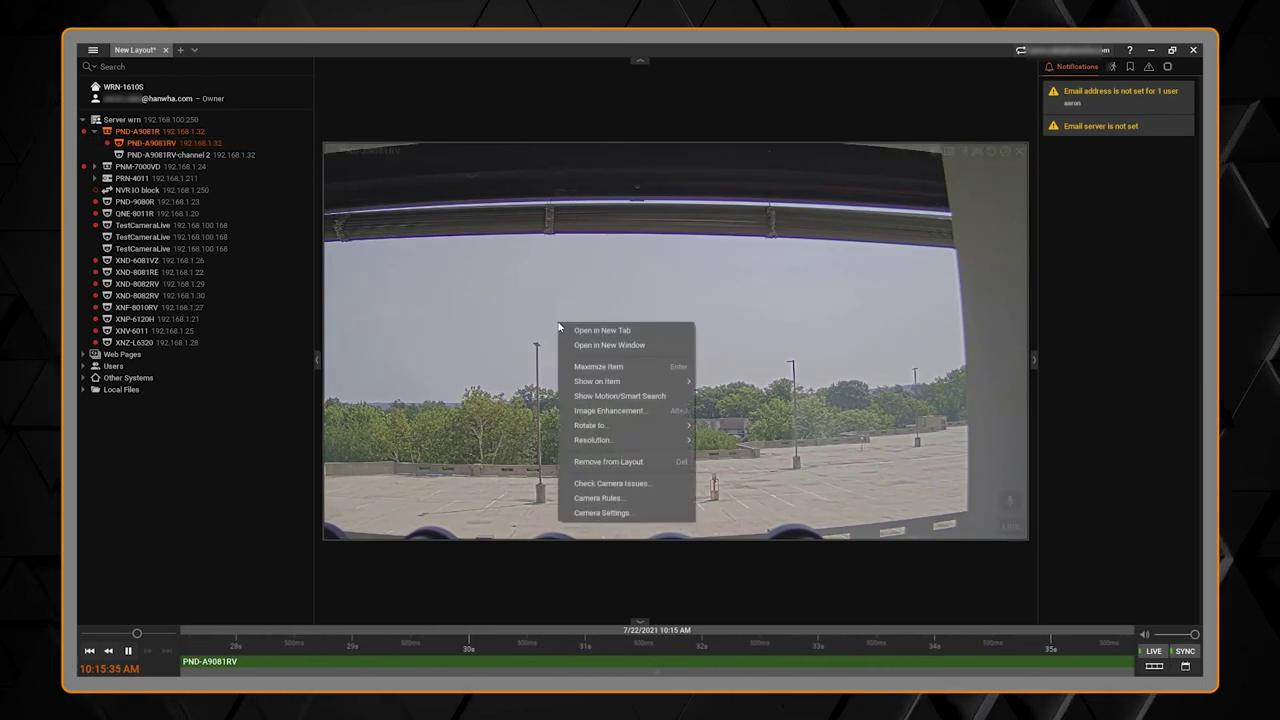
click(636, 514)
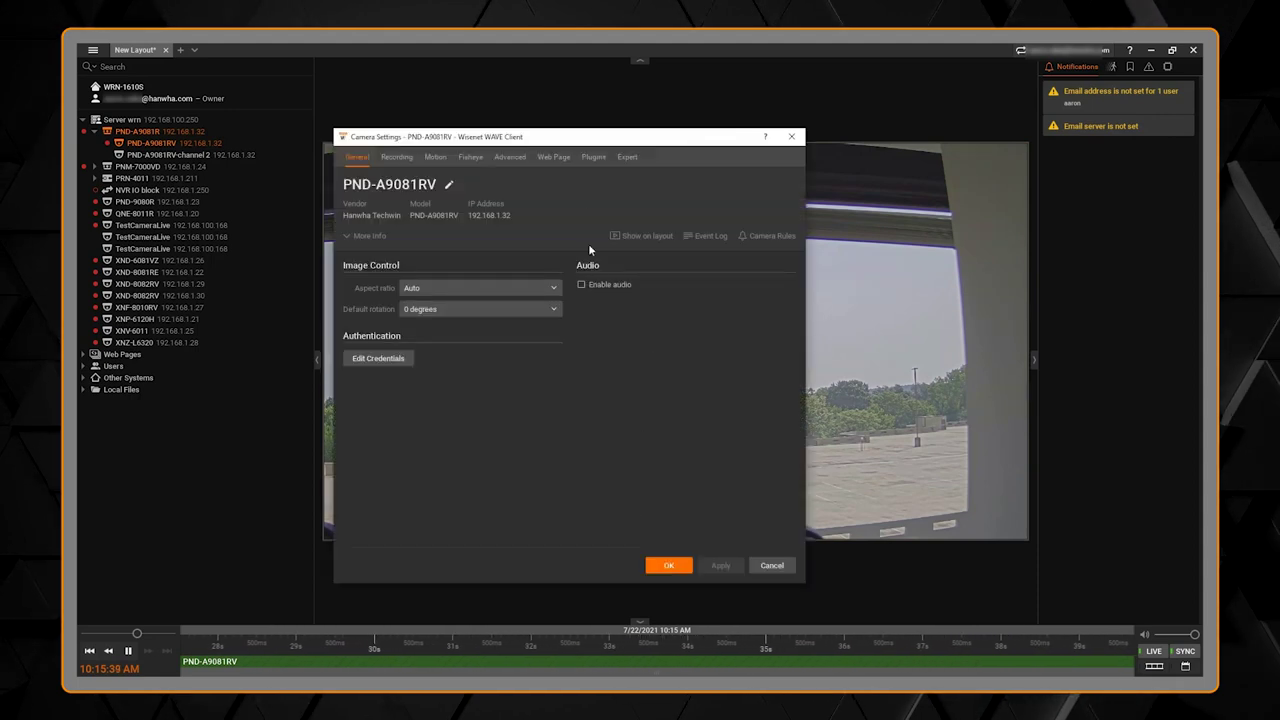
click(588, 162)
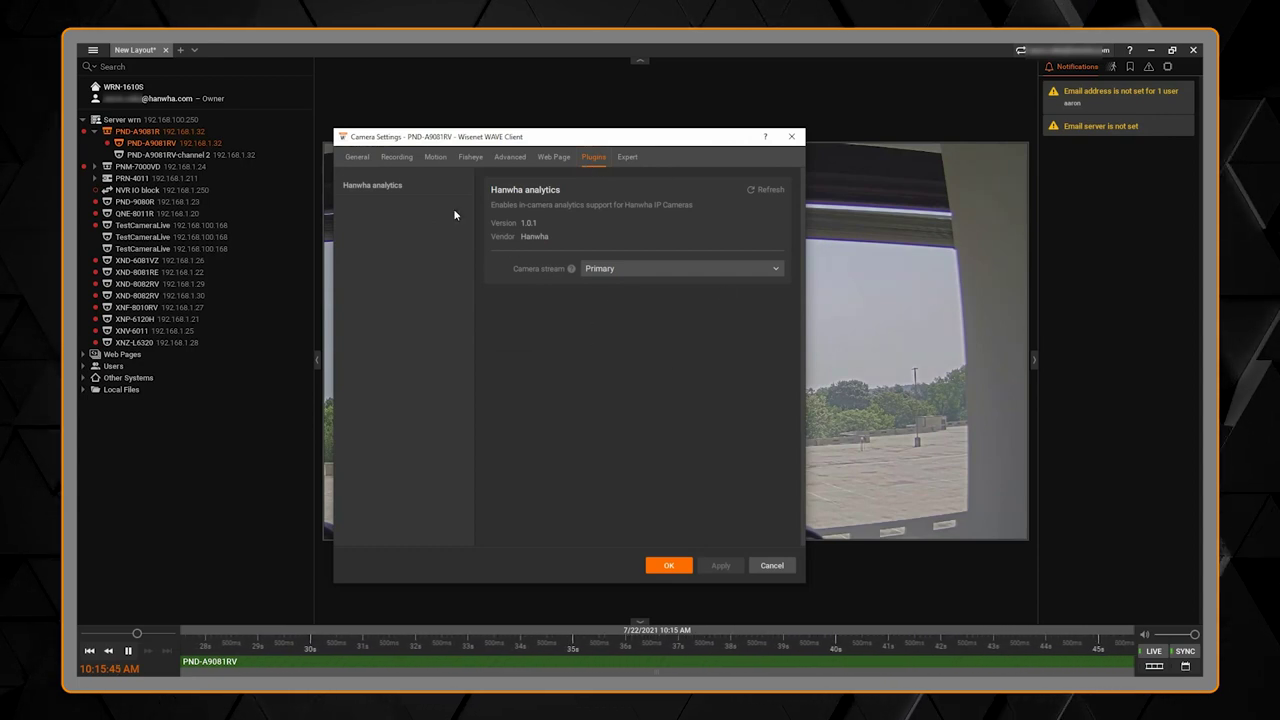
click(400, 187)
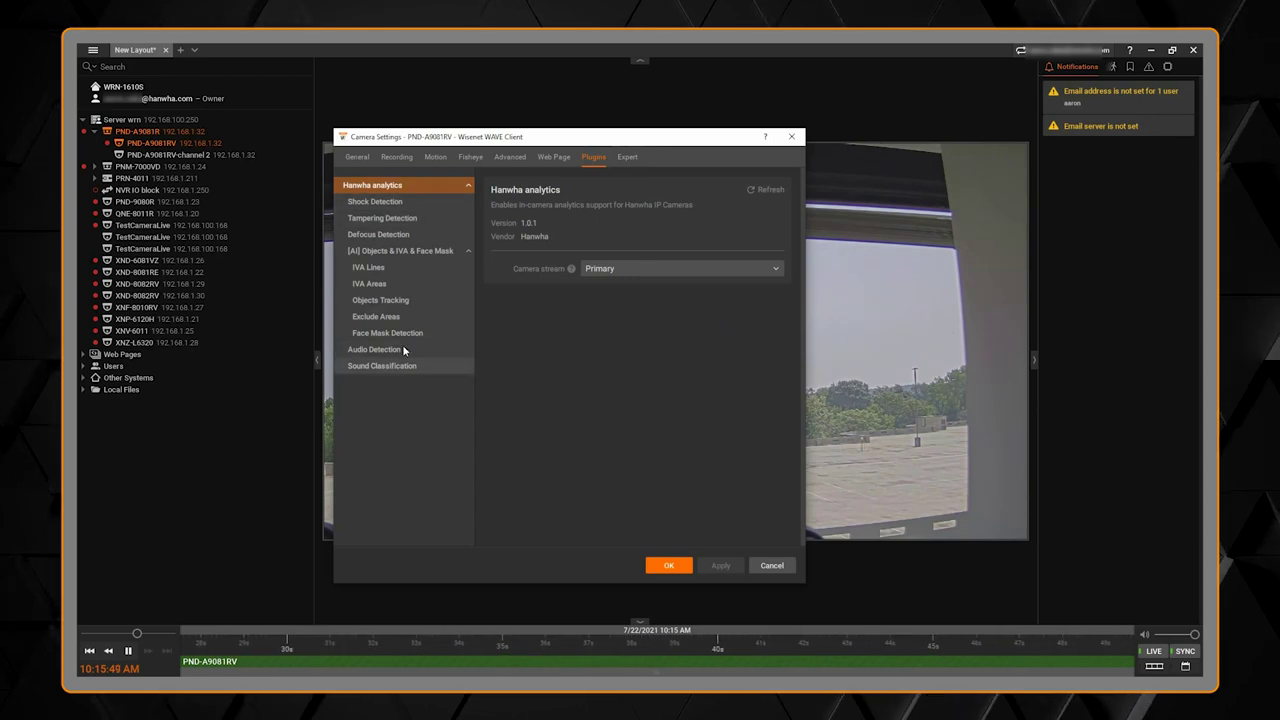
Step: Apply Objects Tracking with Person, Vehicle, Face and License Plate enabled
click(396, 252)
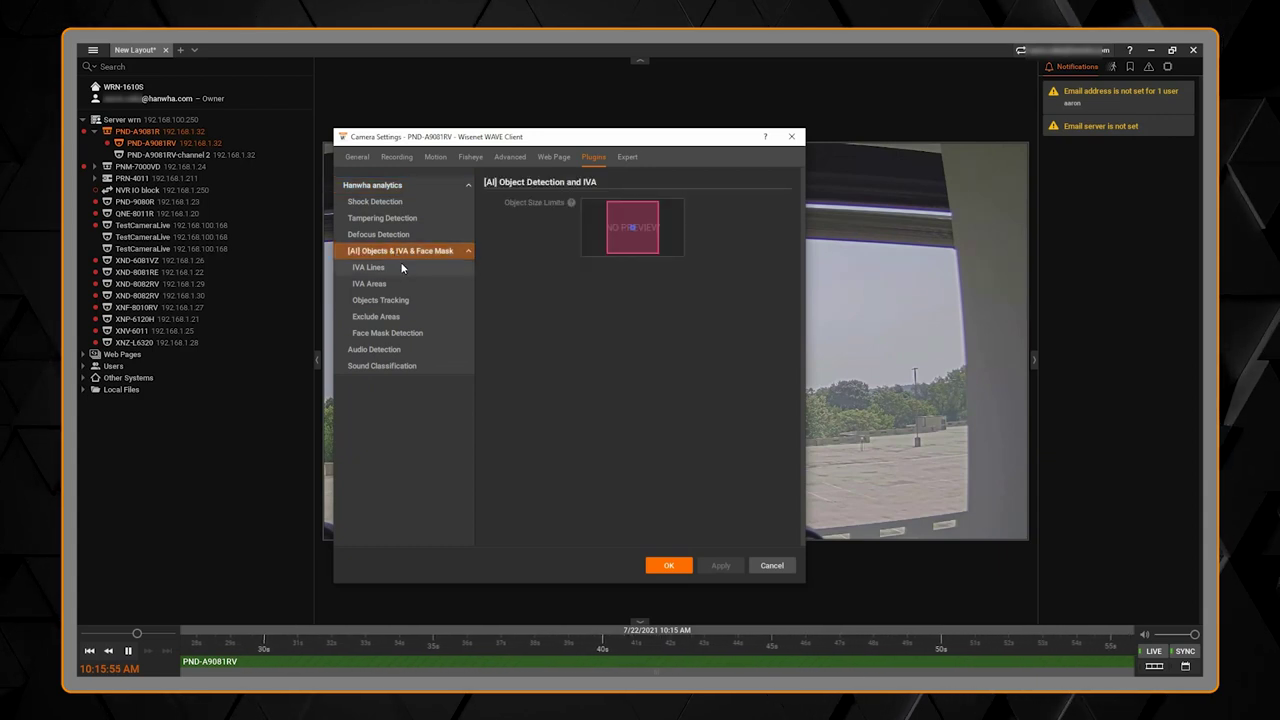
click(408, 302)
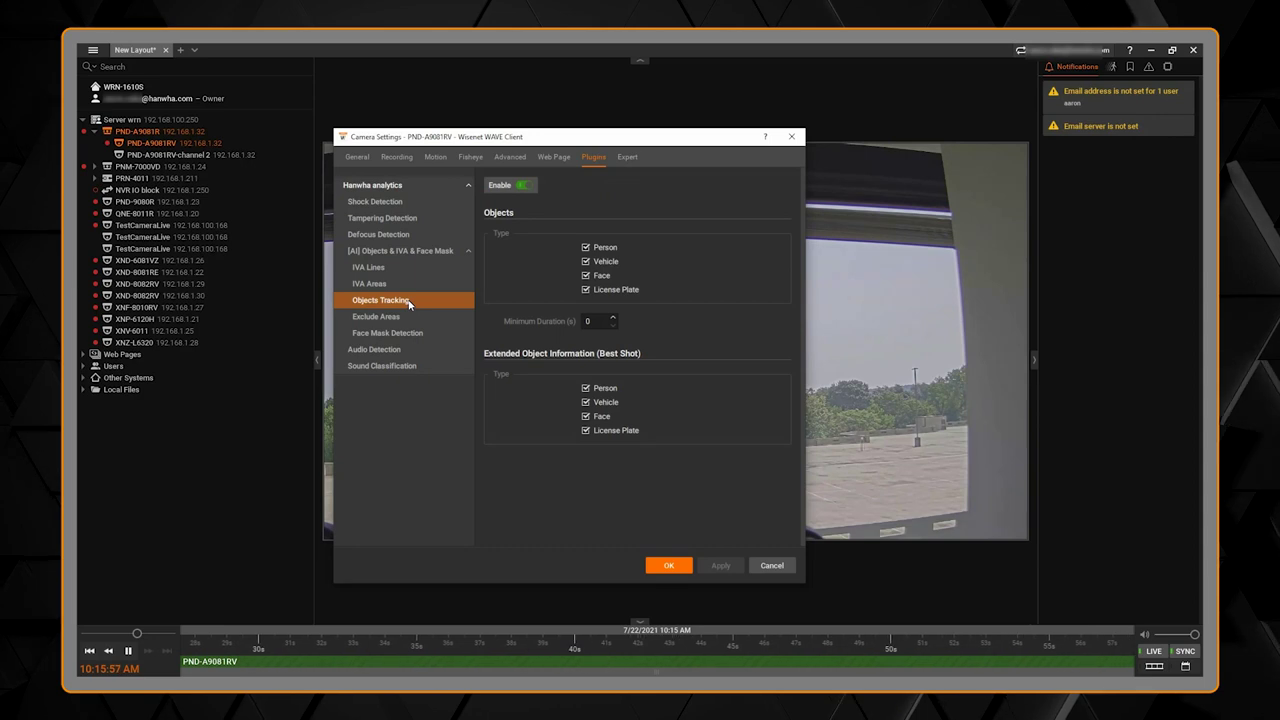
click(523, 186)
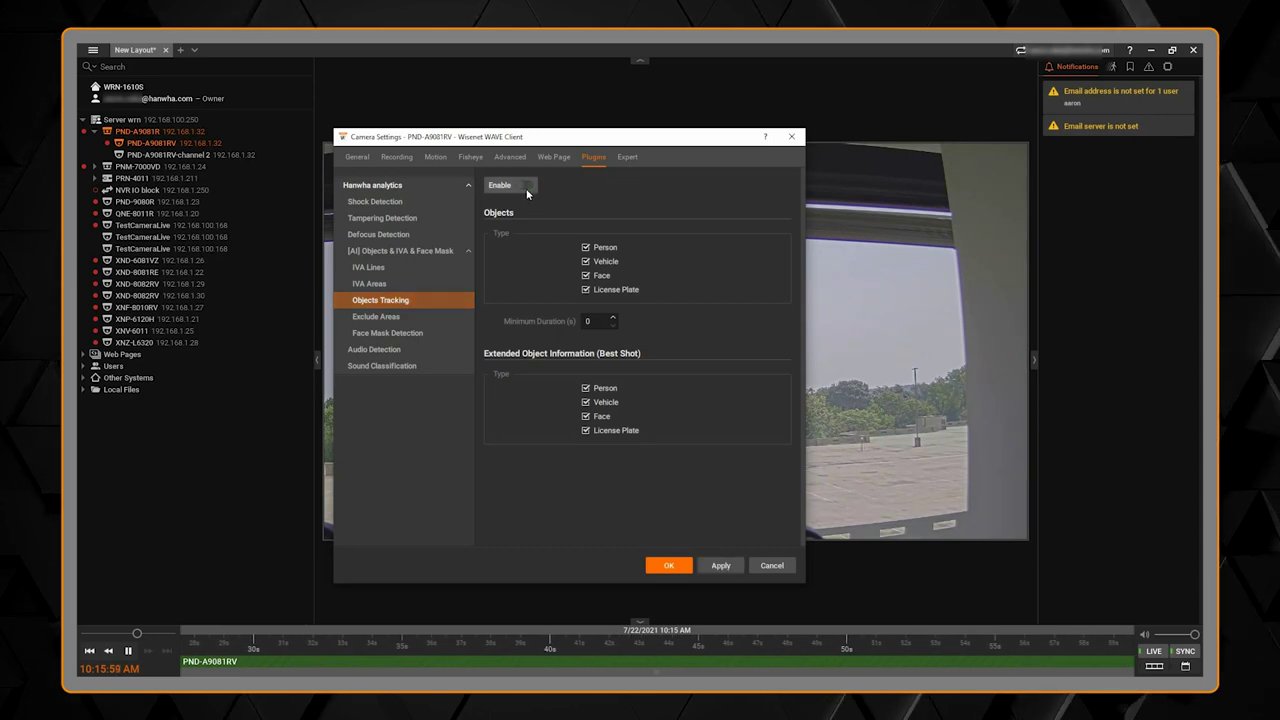
click(525, 186)
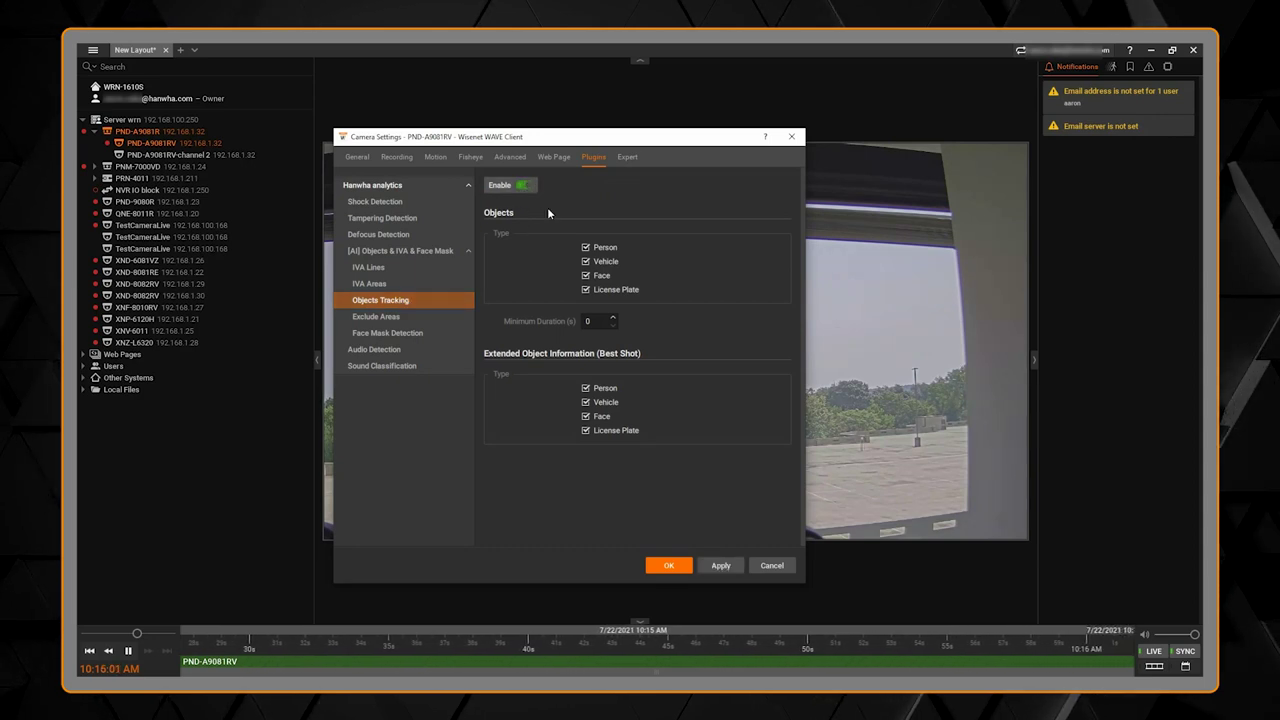
click(586, 248)
click(586, 248)
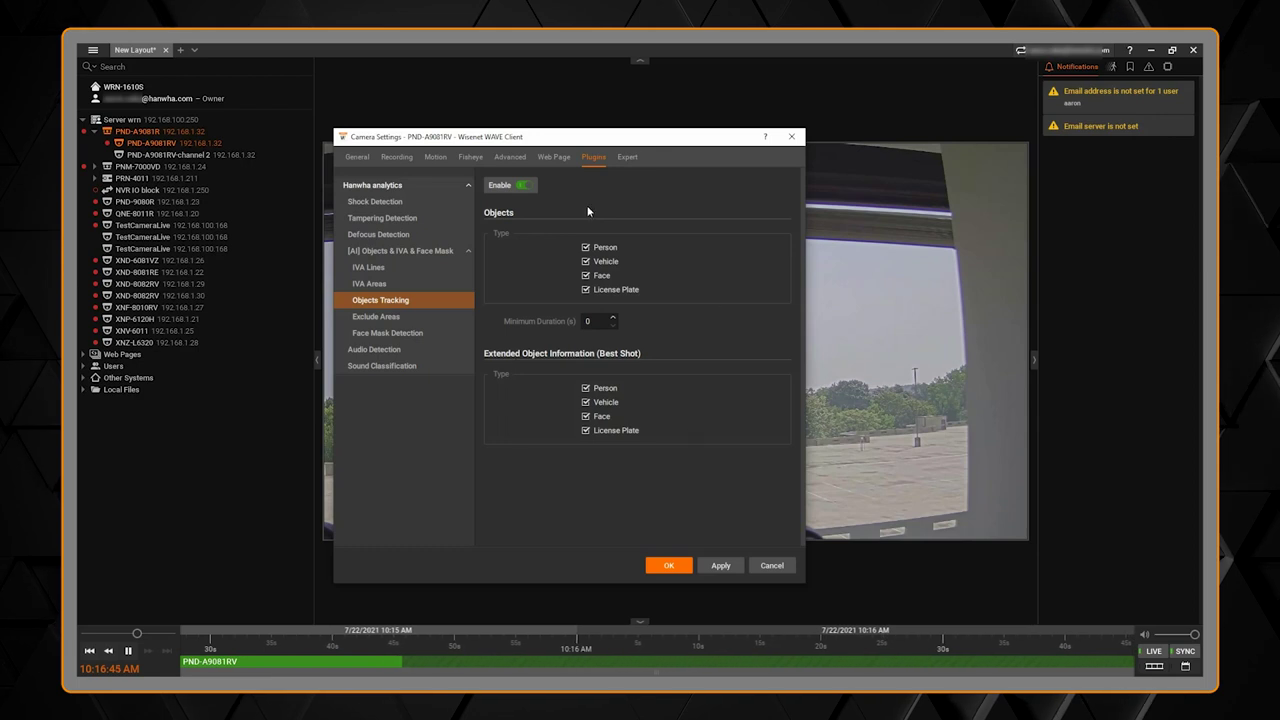
click(712, 567)
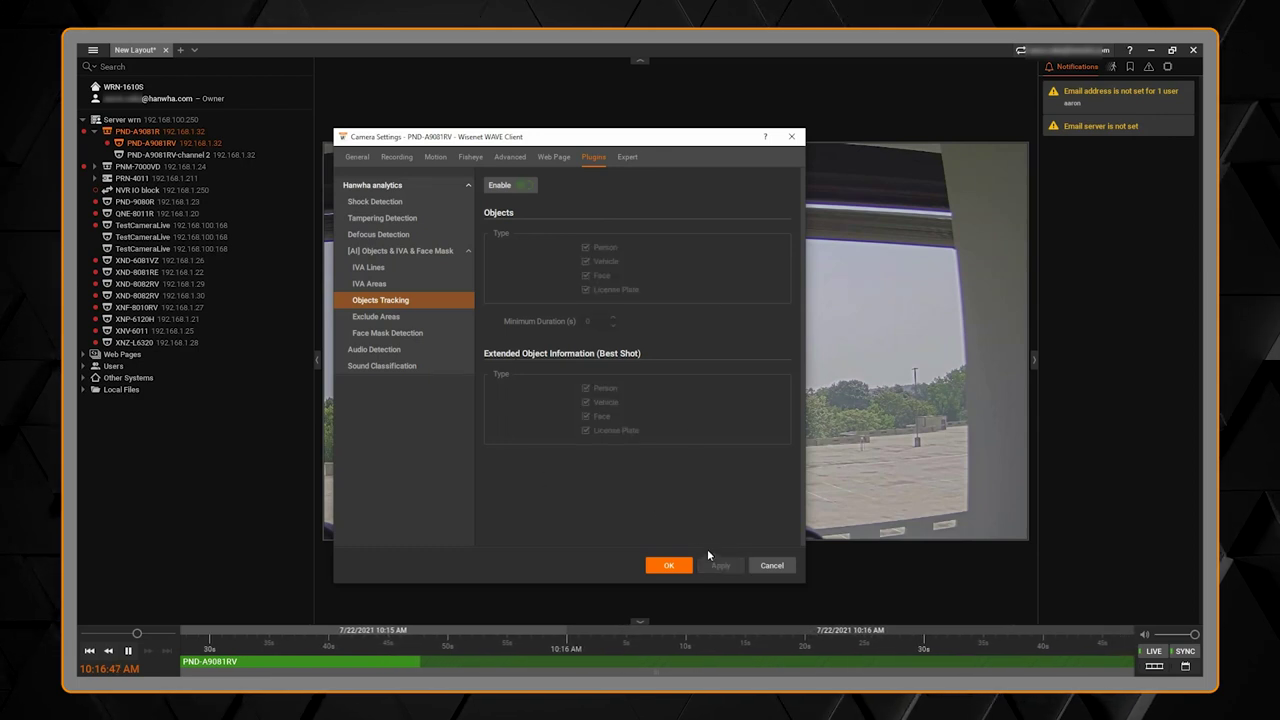
Step: Name Exclude Area 1 'Area' on the Exclude Areas page
click(385, 316)
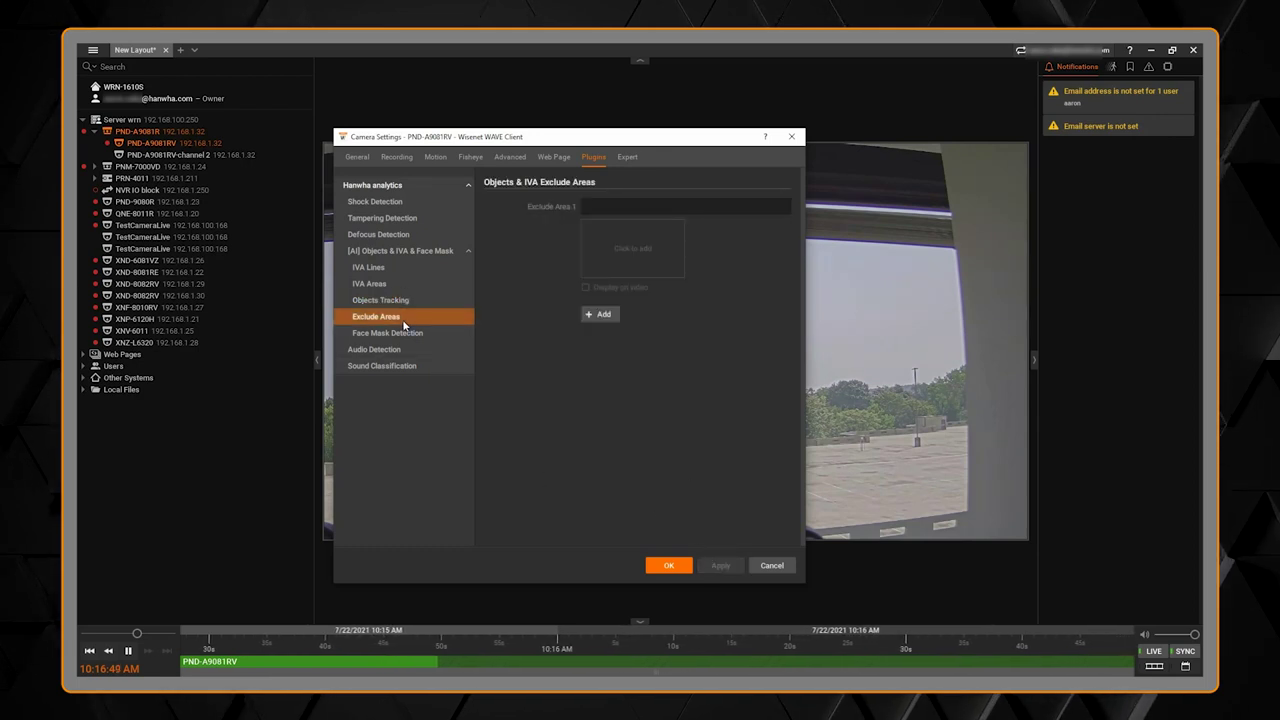
click(599, 207)
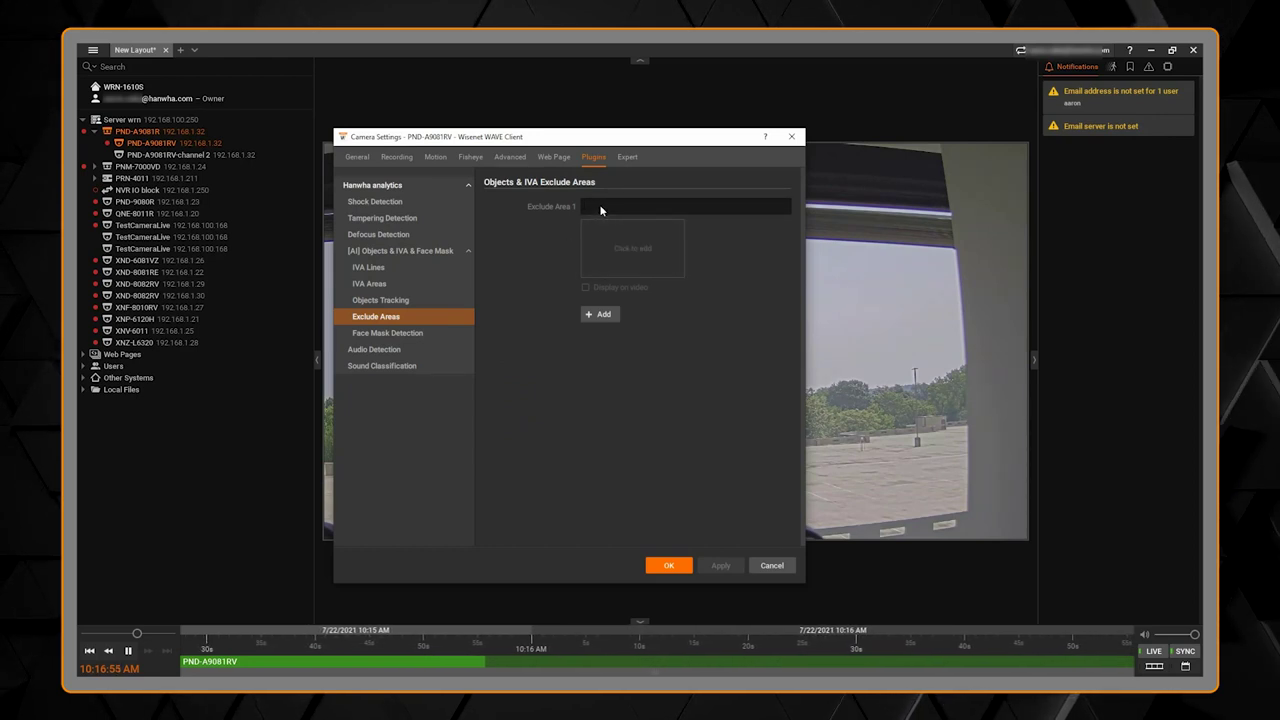
text(Area)
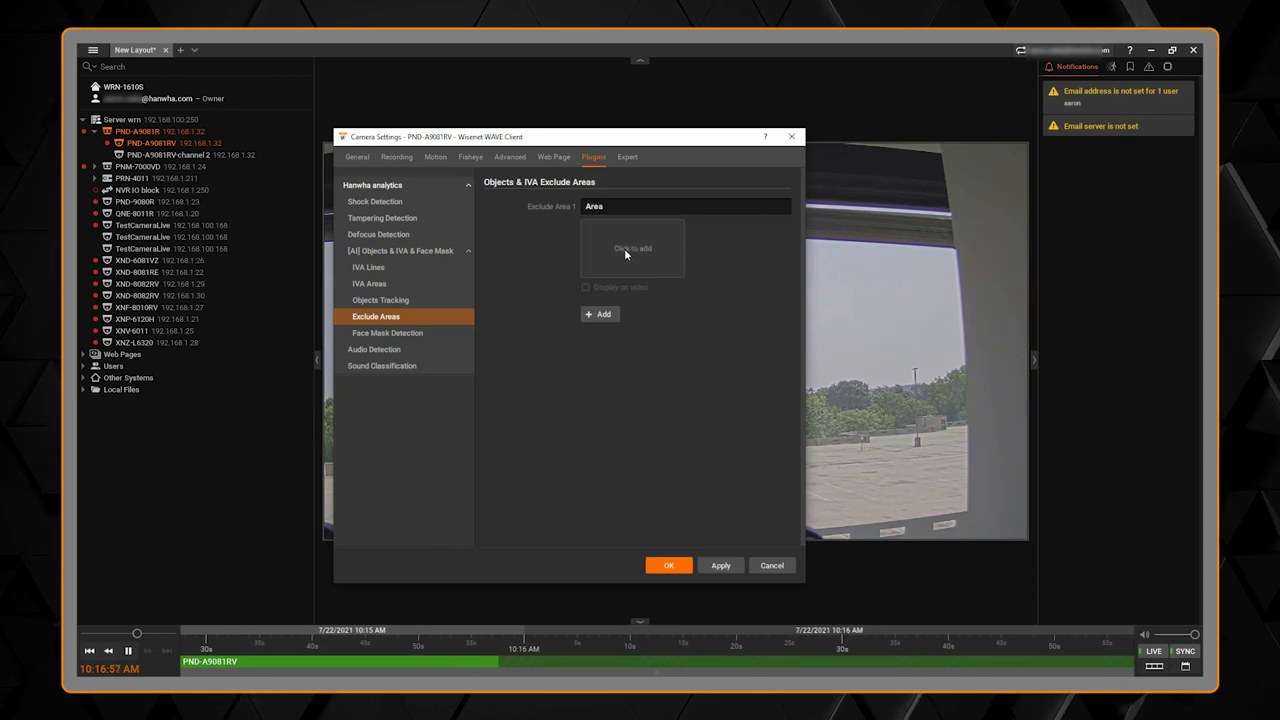
Step: Draw an exclusion polygon for the area, then clear it and cancel without saving
click(632, 248)
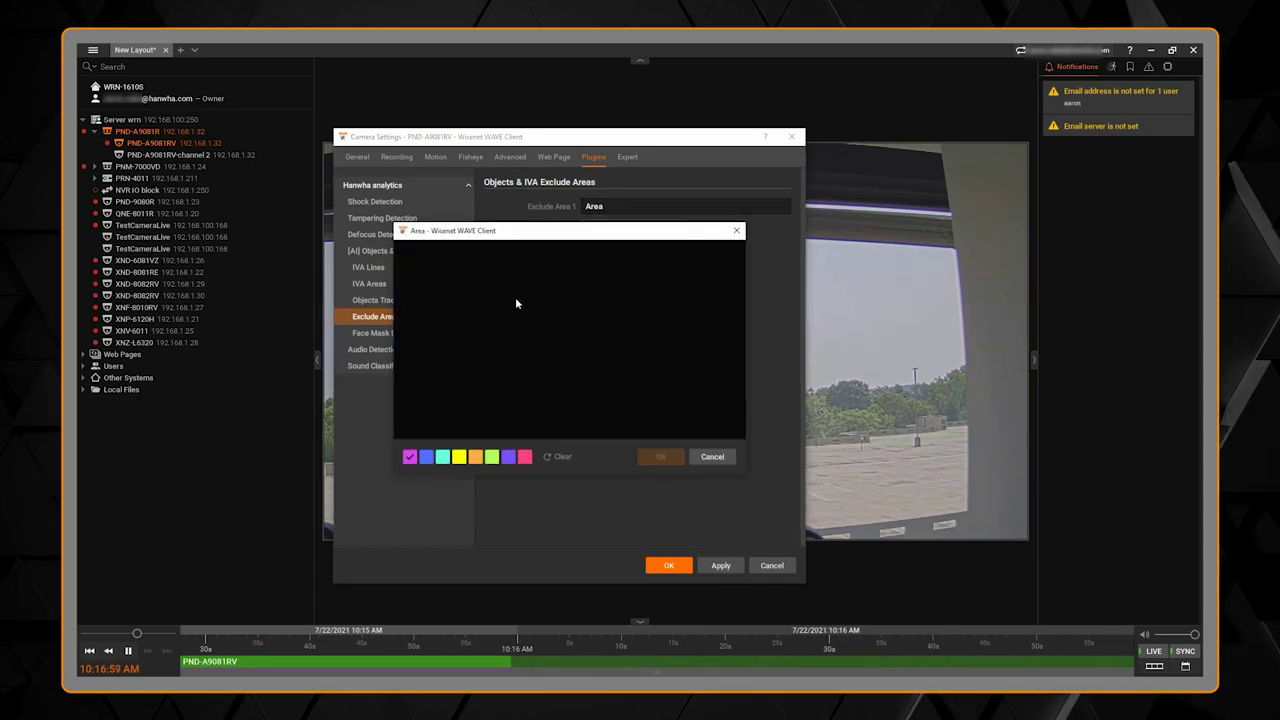
click(415, 301)
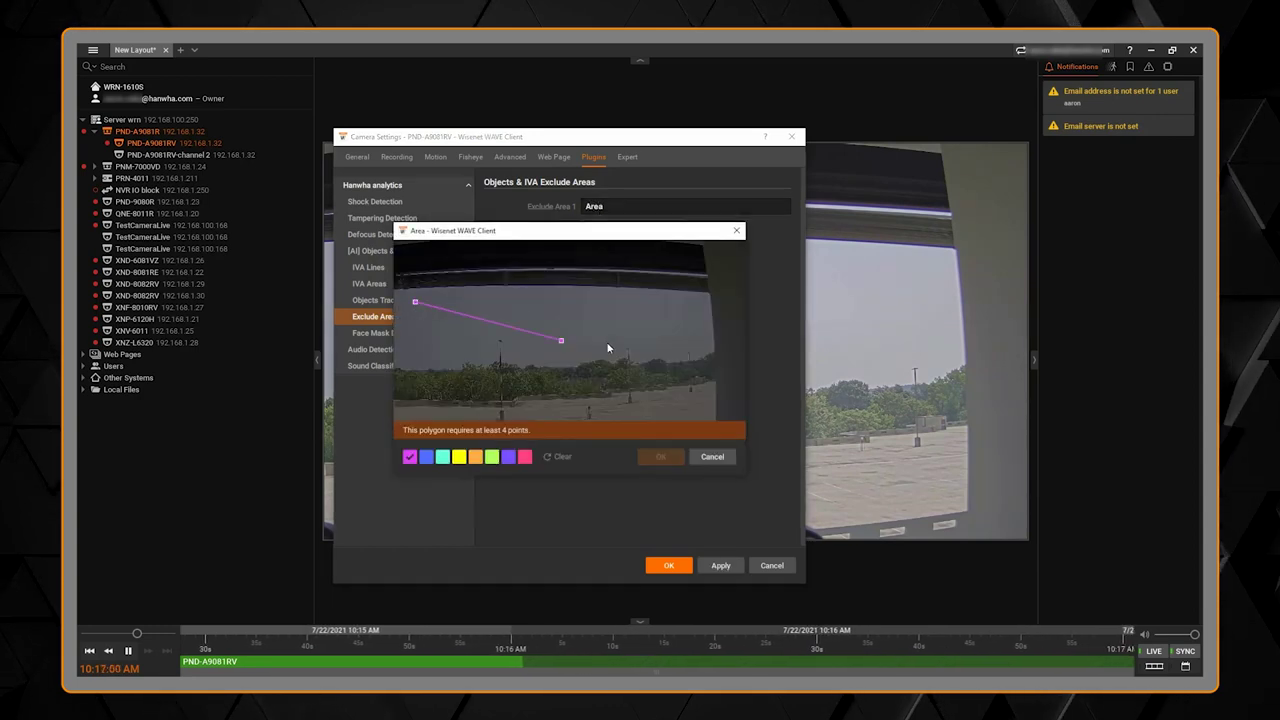
click(678, 315)
click(688, 310)
click(707, 384)
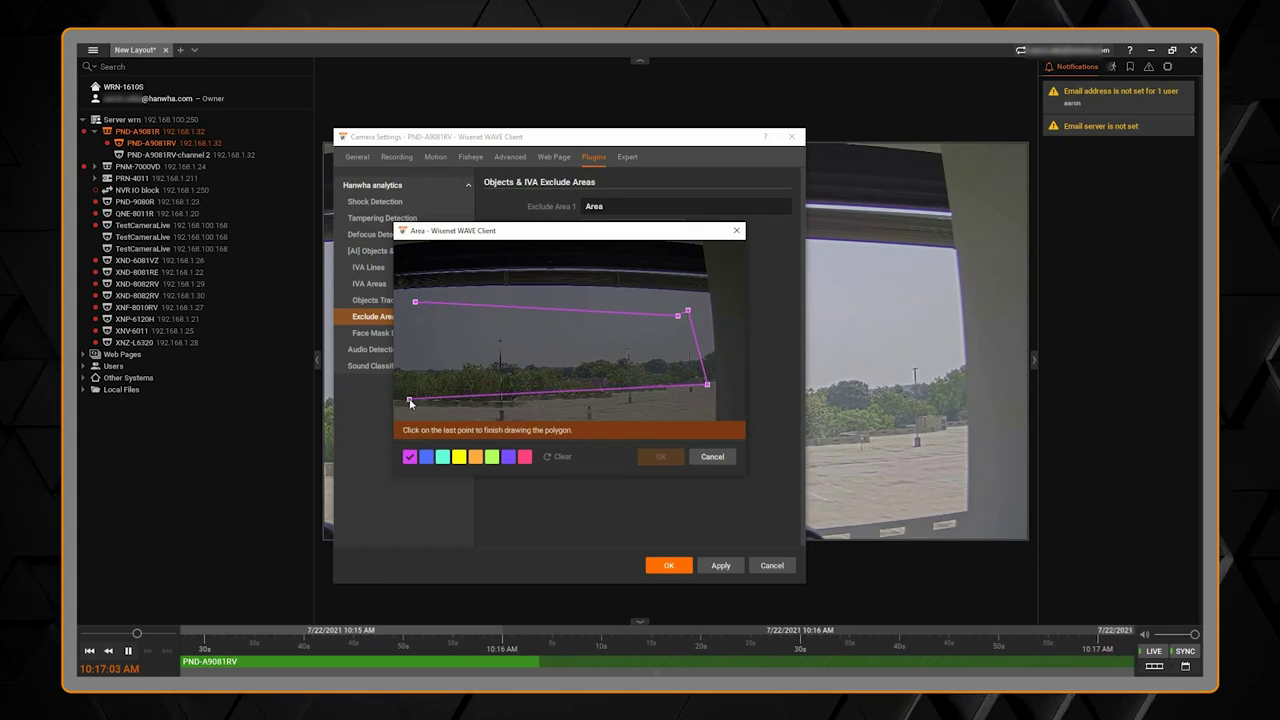
click(409, 399)
click(415, 302)
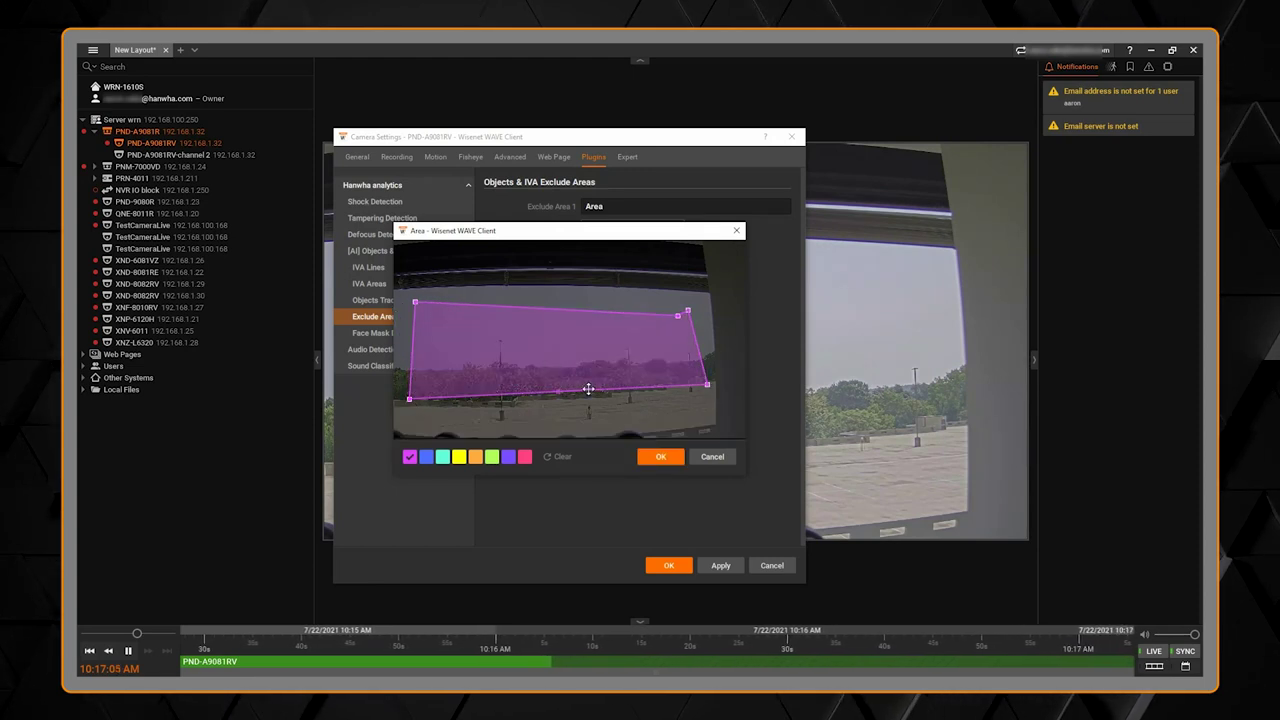
mouse_move(557, 369)
mouse_down()
mouse_move(580, 348)
mouse_move(551, 366)
mouse_up()
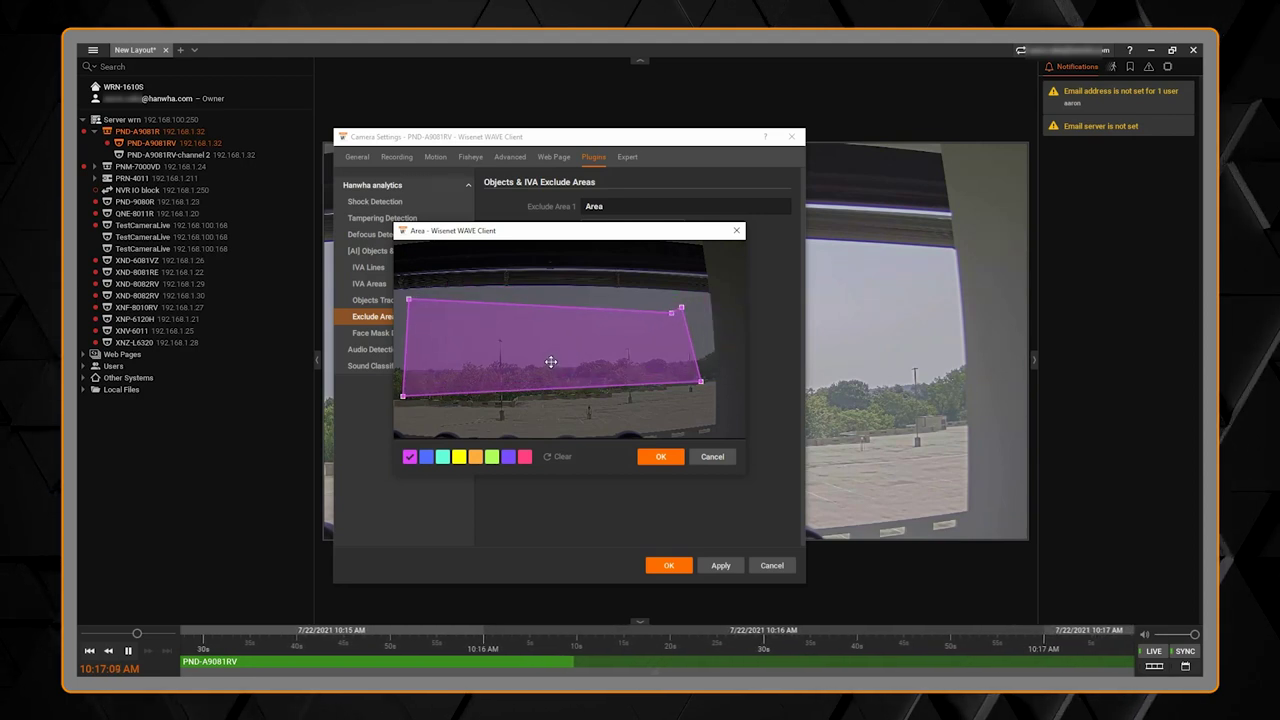
click(560, 456)
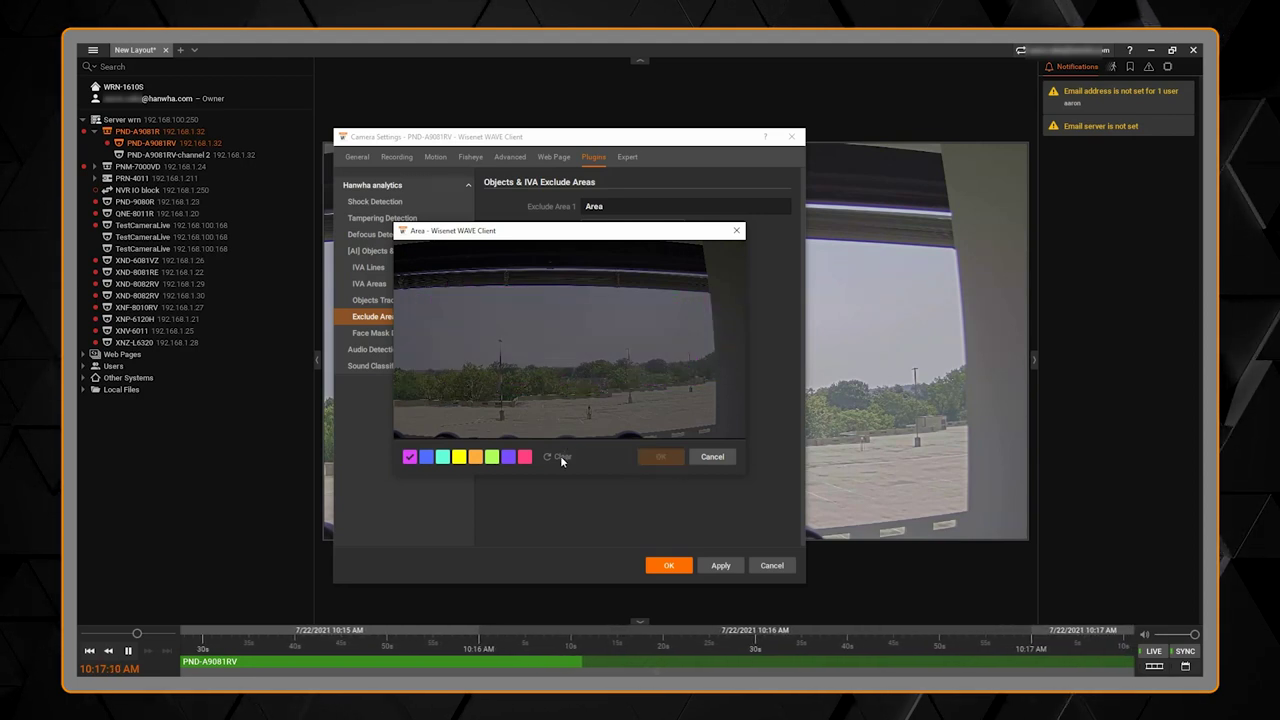
click(708, 456)
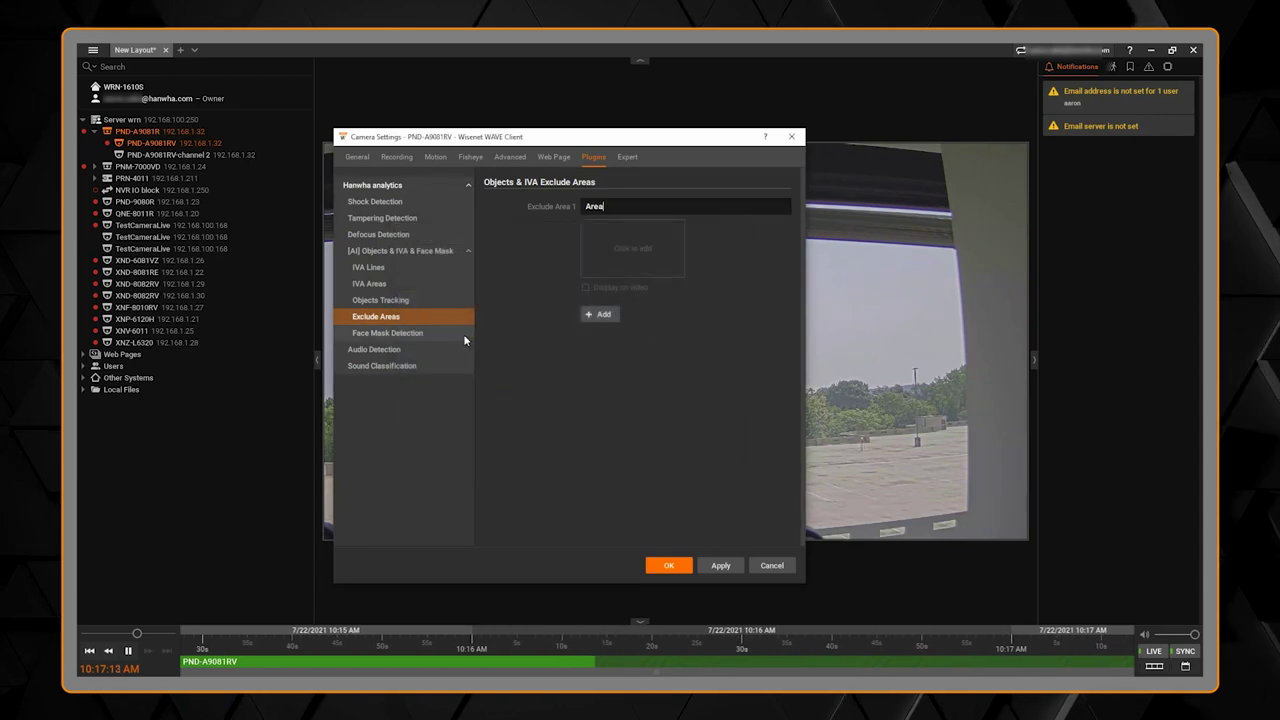
Step: Create IVA line 'Line Cross 1' as a vertical line with its crossing direction set
click(446, 268)
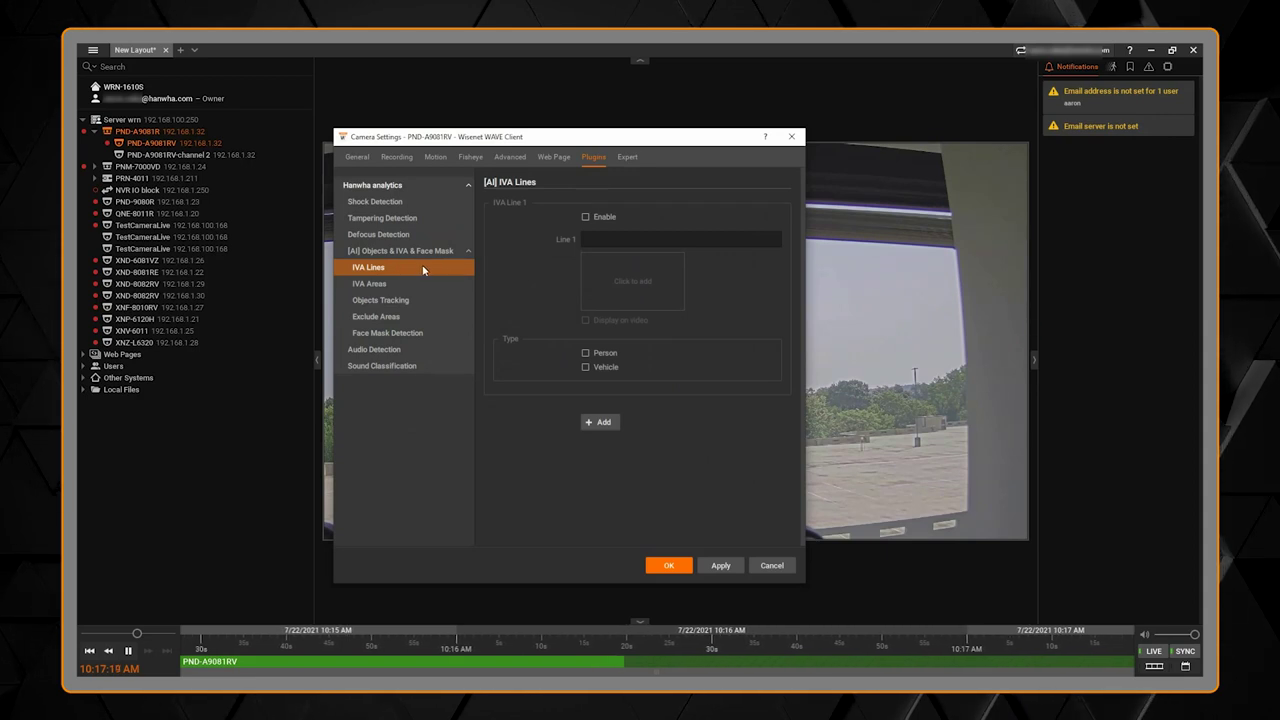
click(603, 243)
text(Line C)
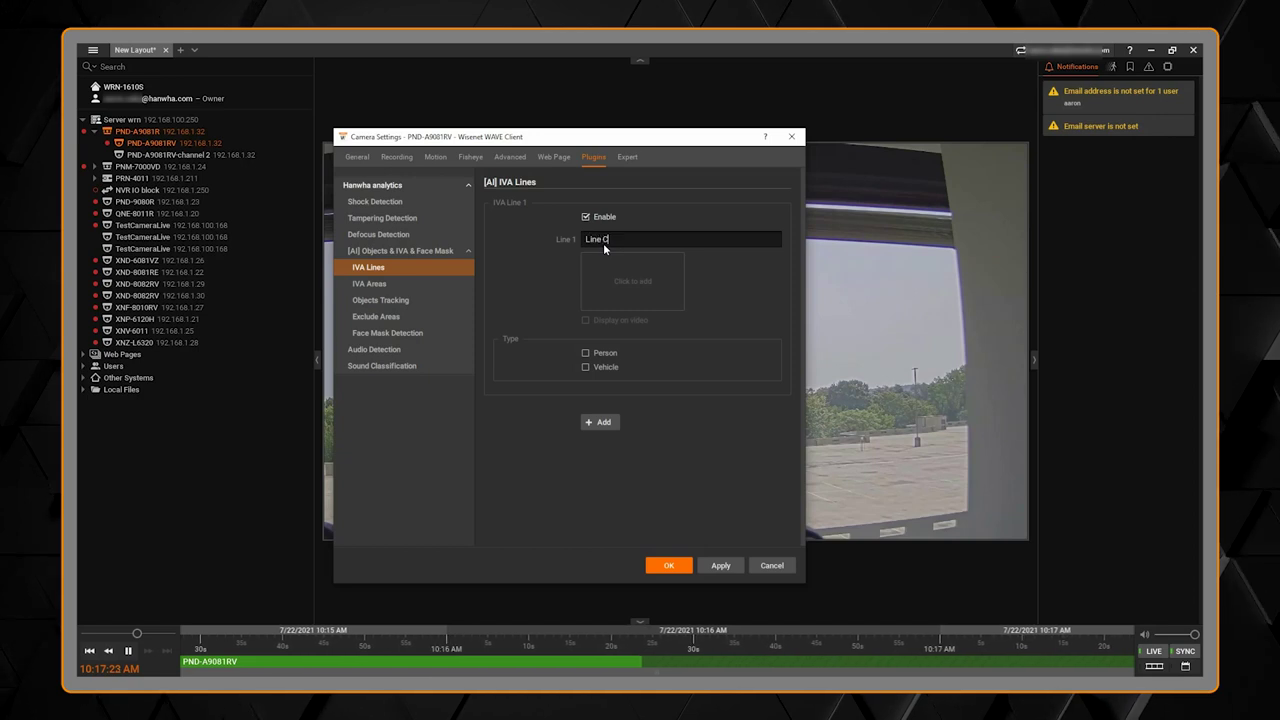
text(ross 1)
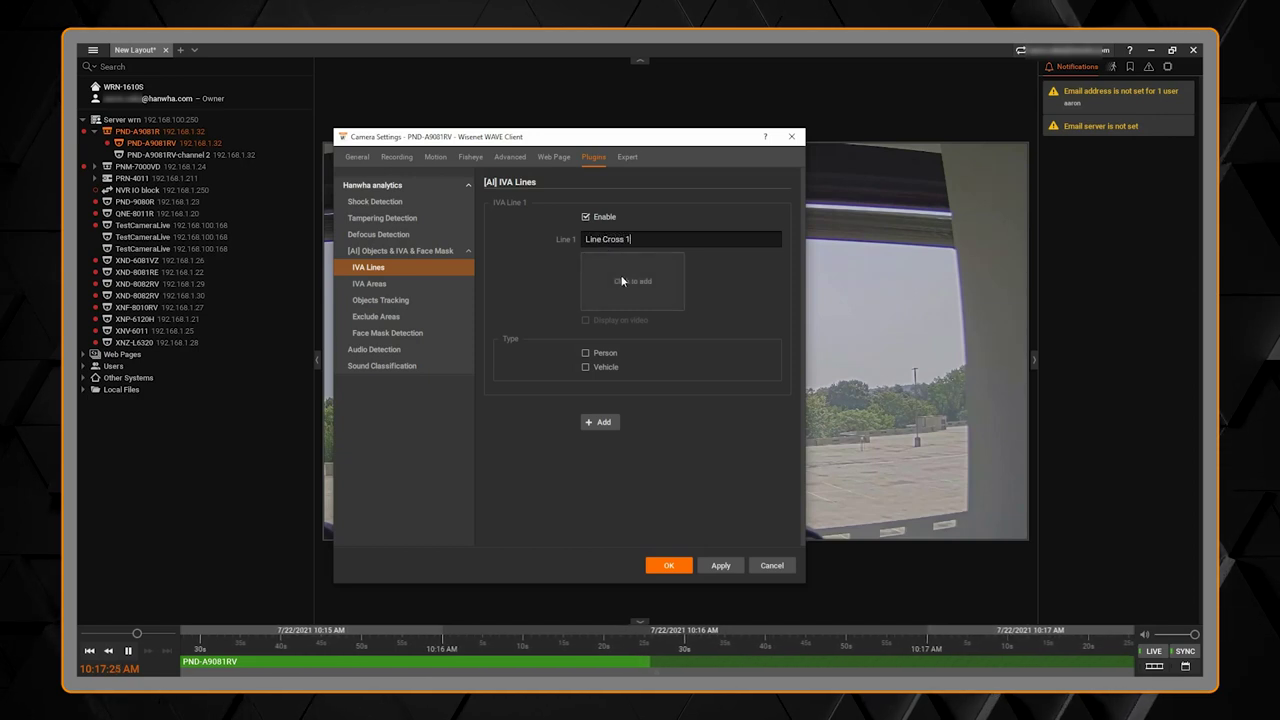
click(622, 281)
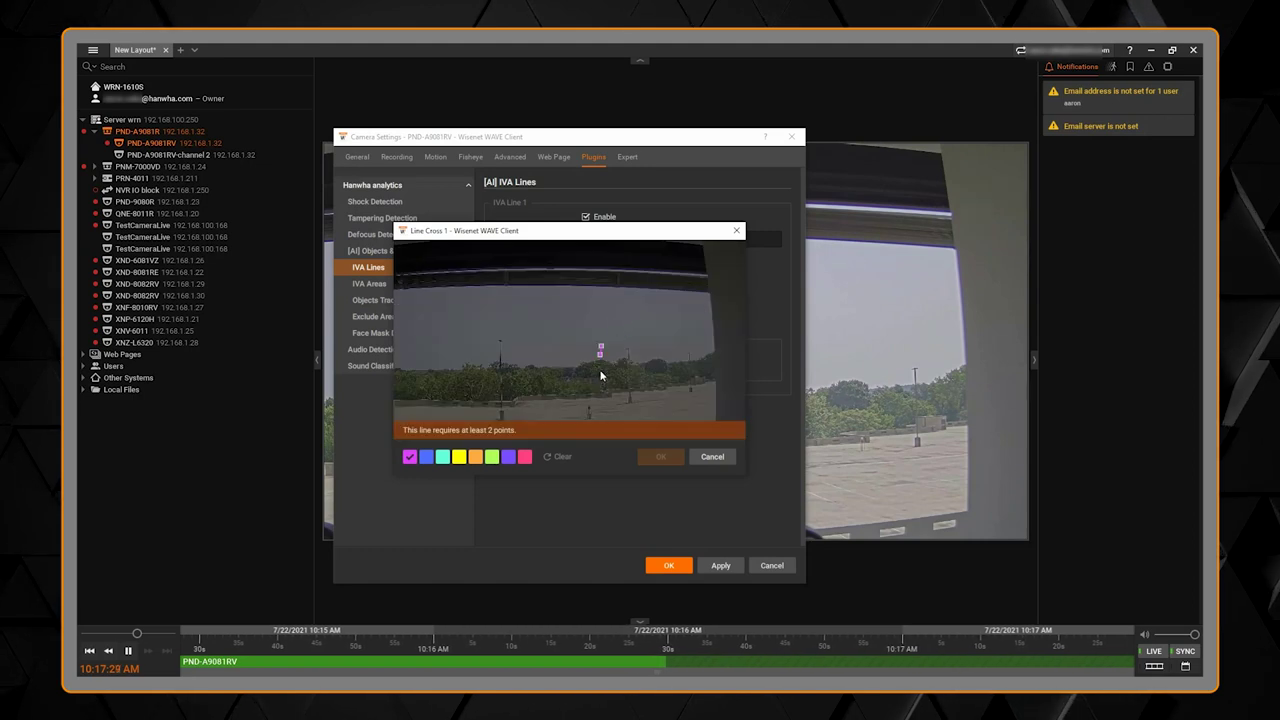
click(600, 347)
click(597, 418)
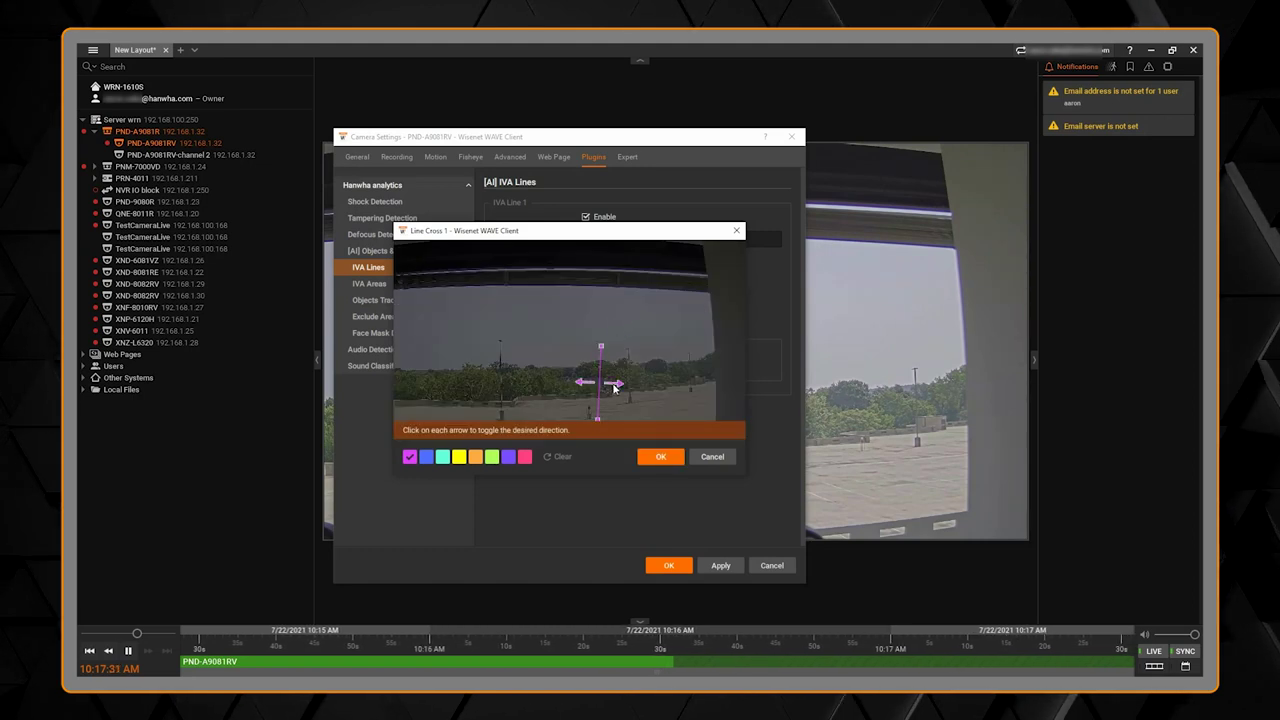
click(588, 386)
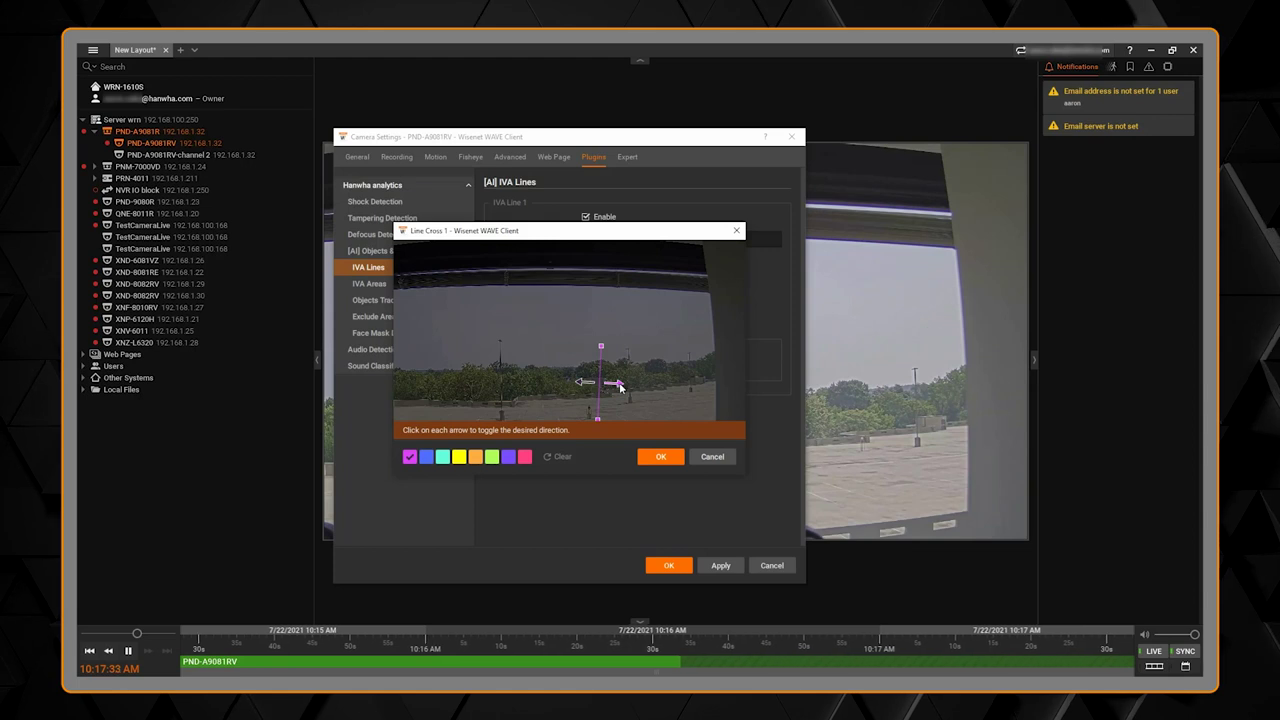
click(652, 458)
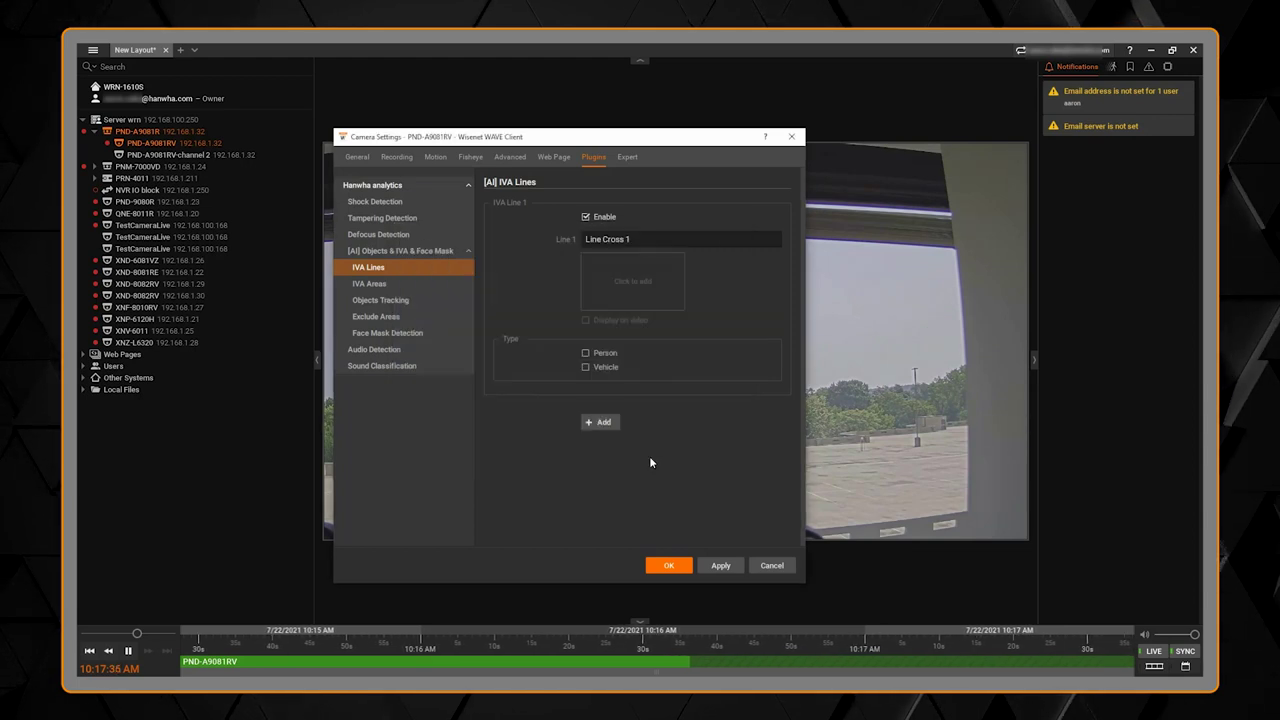
Step: Enable Person detection and Display on video for Line Cross 1, applying each change
click(605, 351)
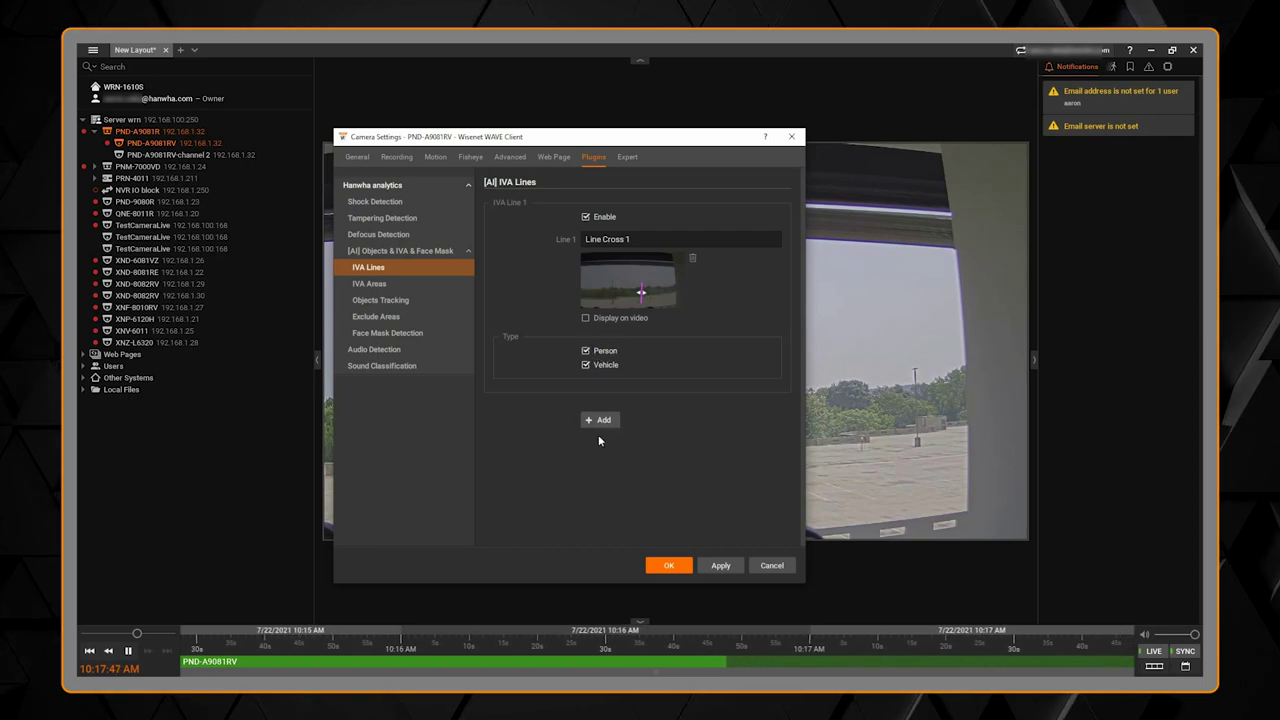
click(730, 566)
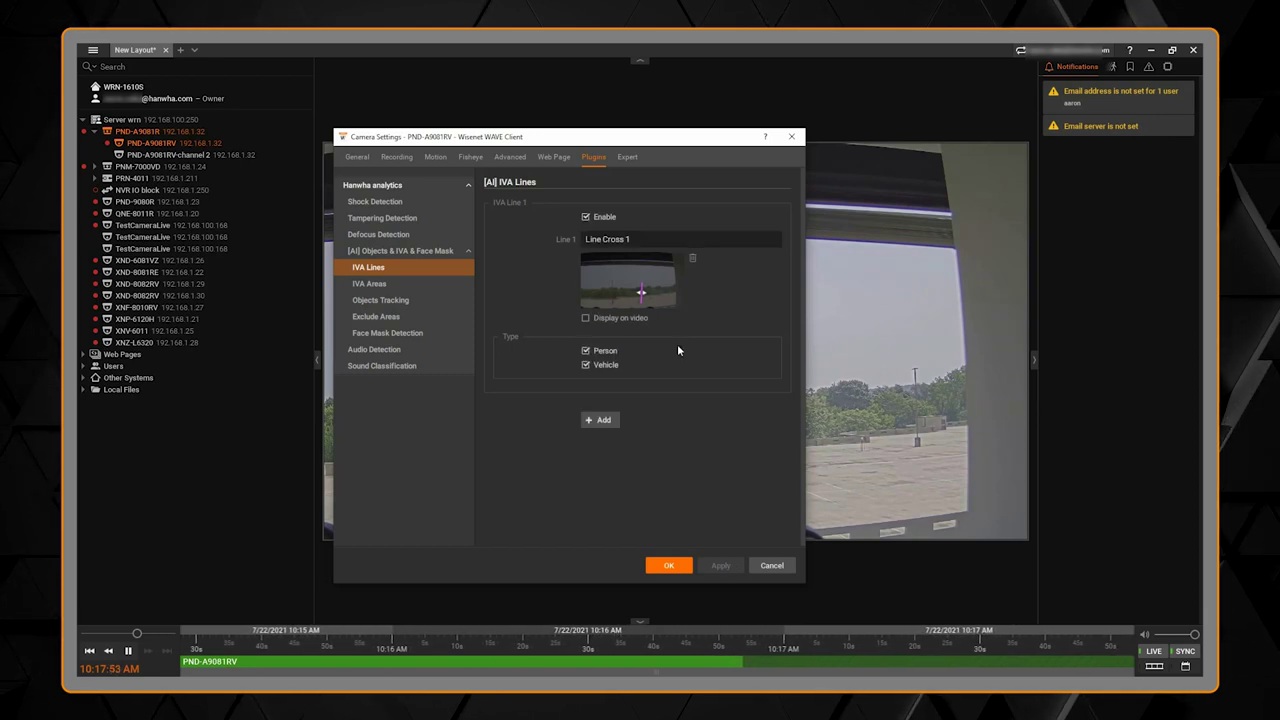
click(606, 318)
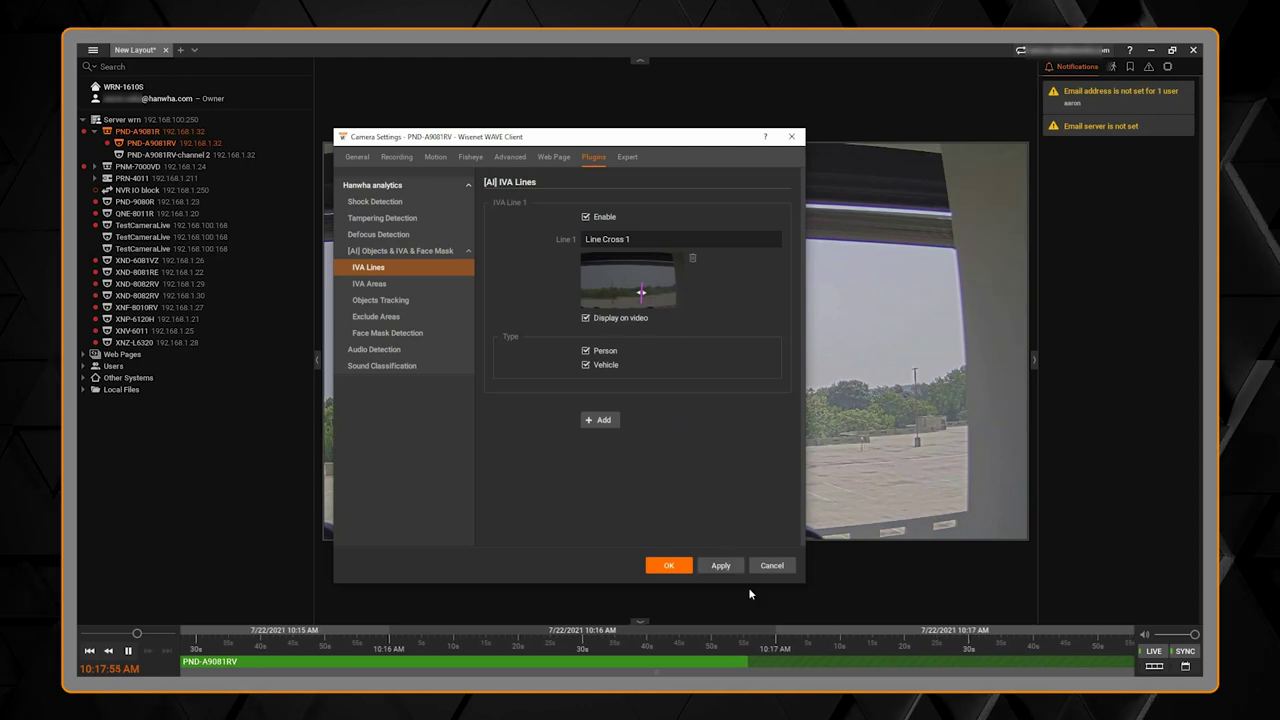
click(720, 566)
drag(722, 136, 568, 133)
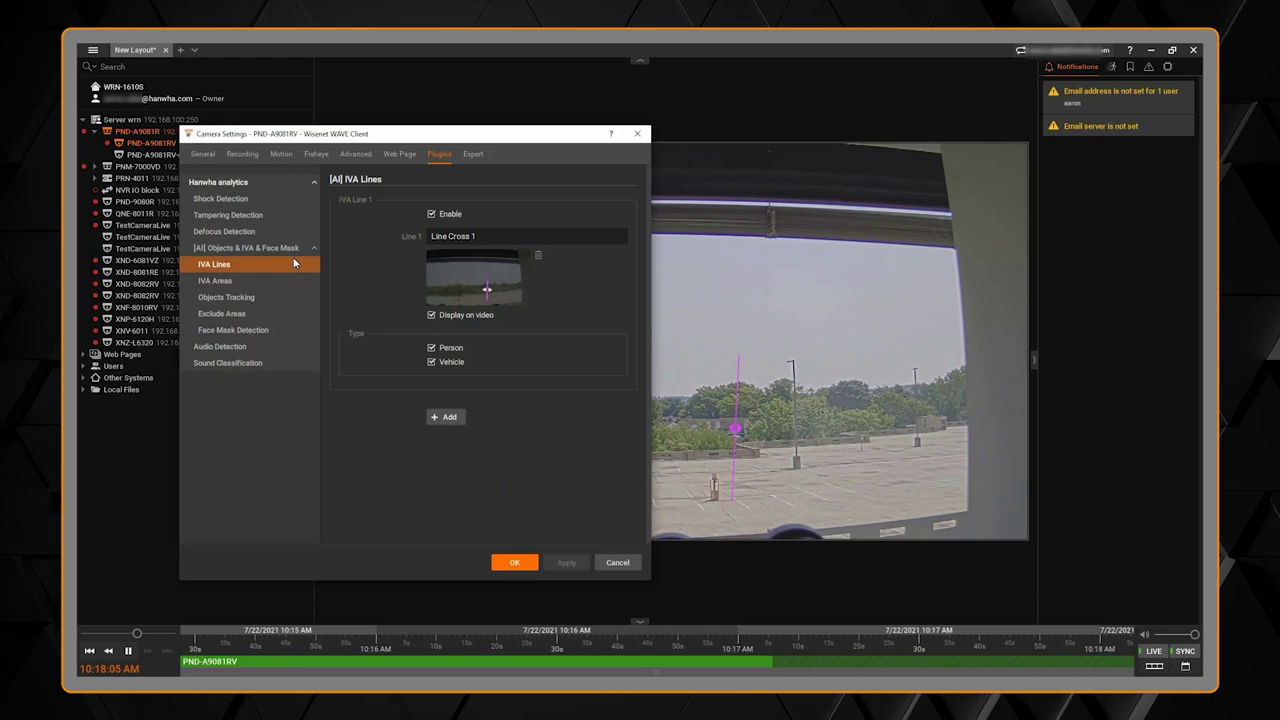
Step: Name the first IVA area 'Parking 1' and draw its four-corner region
click(257, 284)
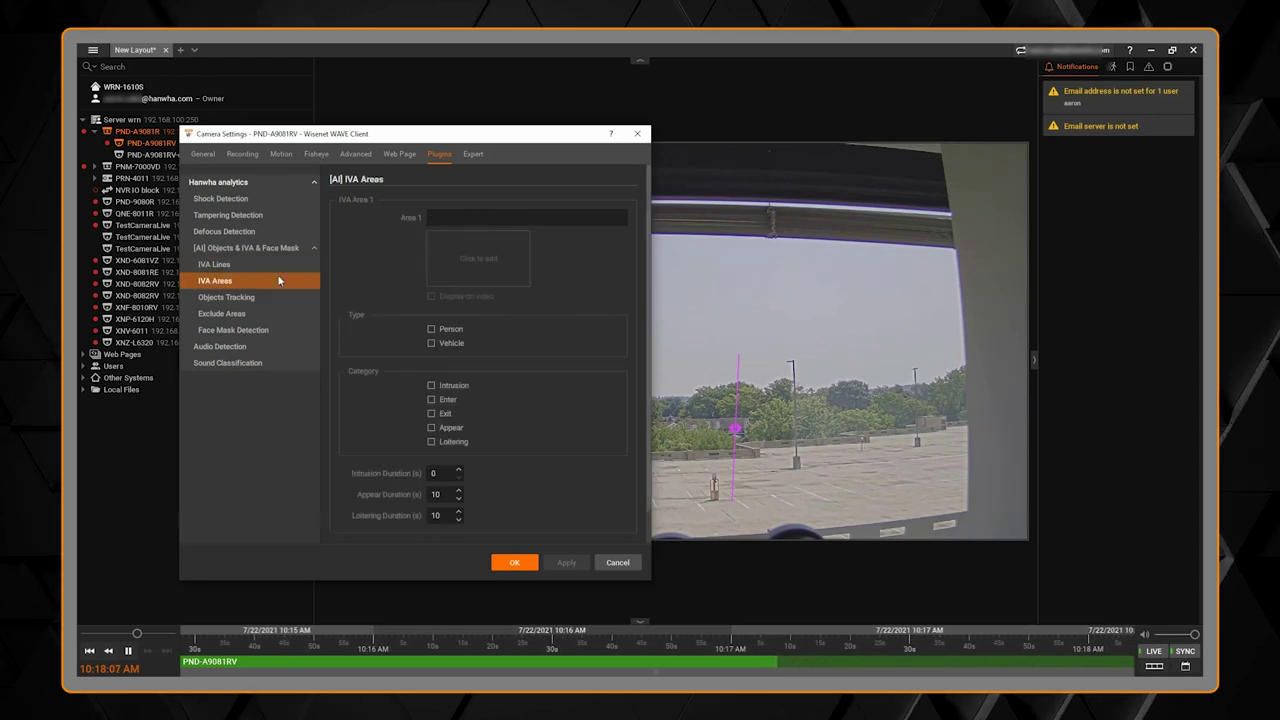
click(445, 216)
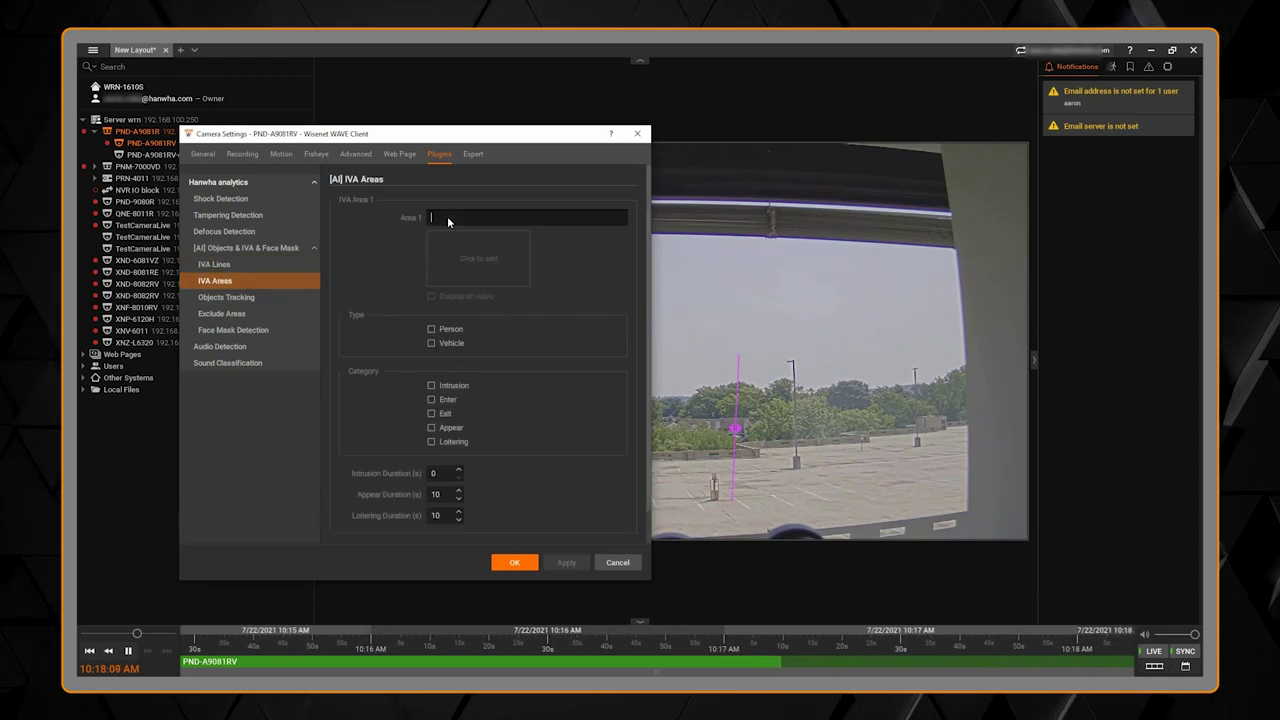
text(Parking 1)
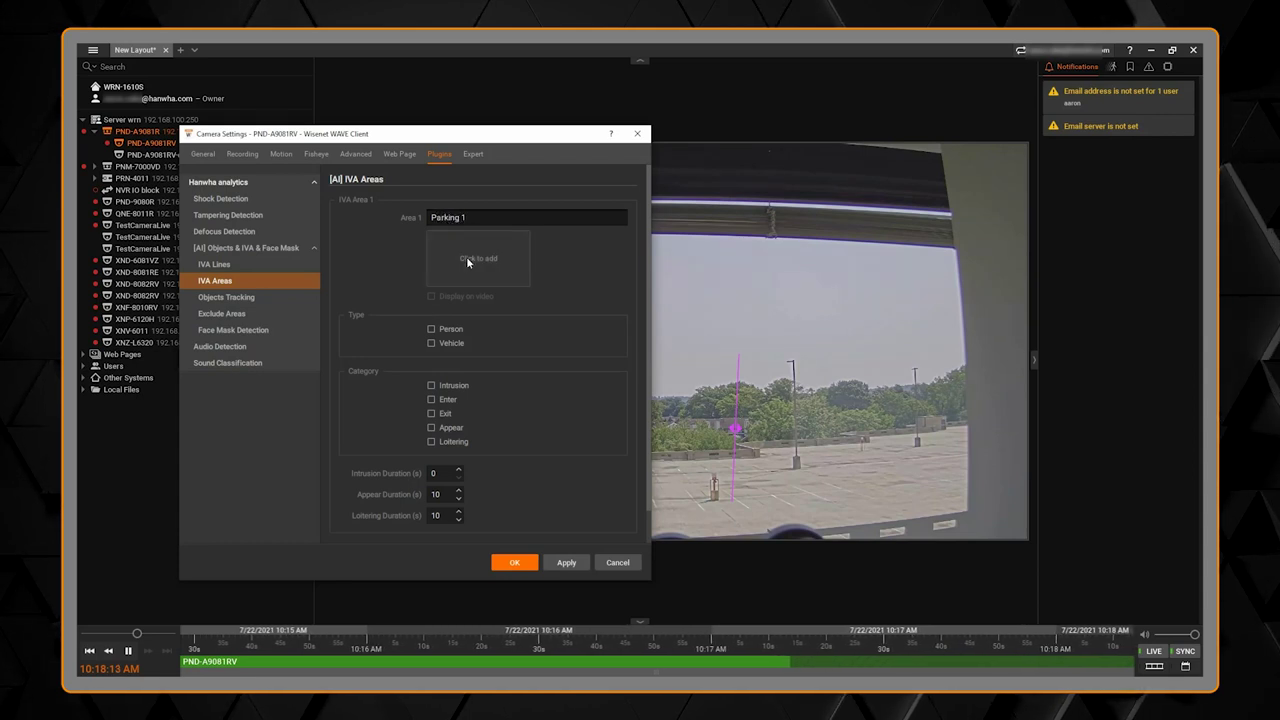
click(466, 256)
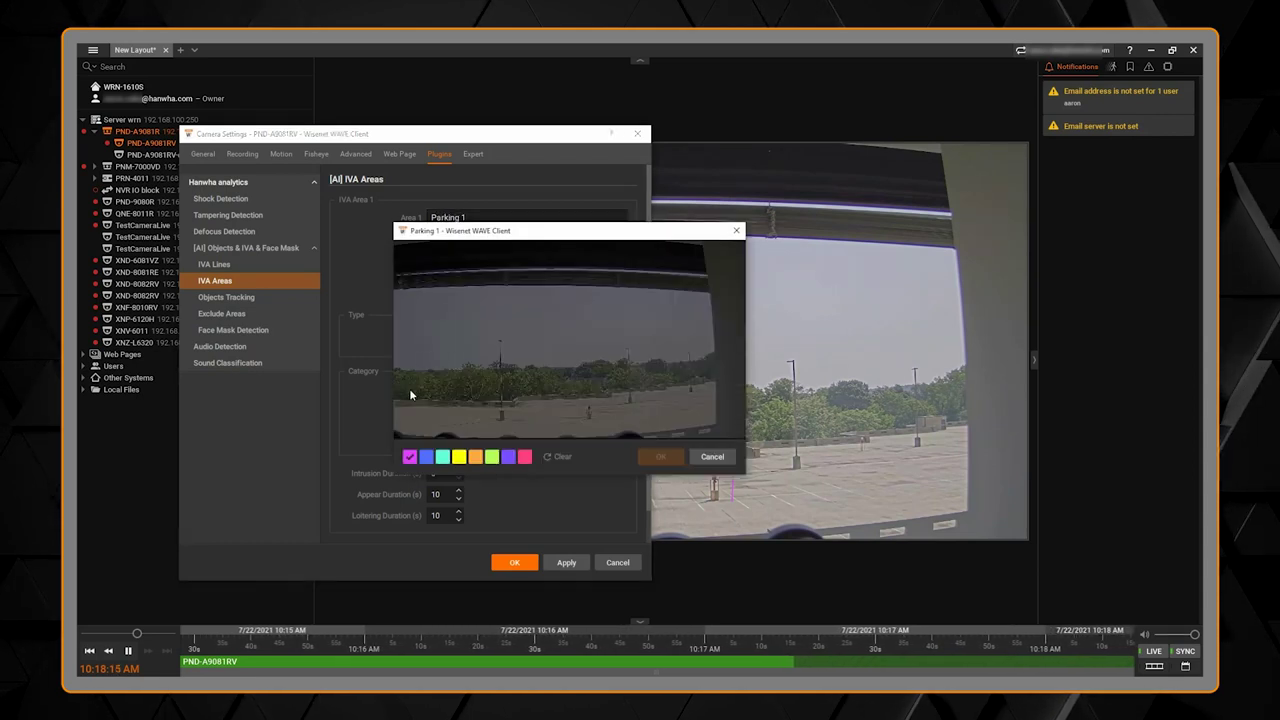
click(406, 402)
click(533, 408)
click(561, 395)
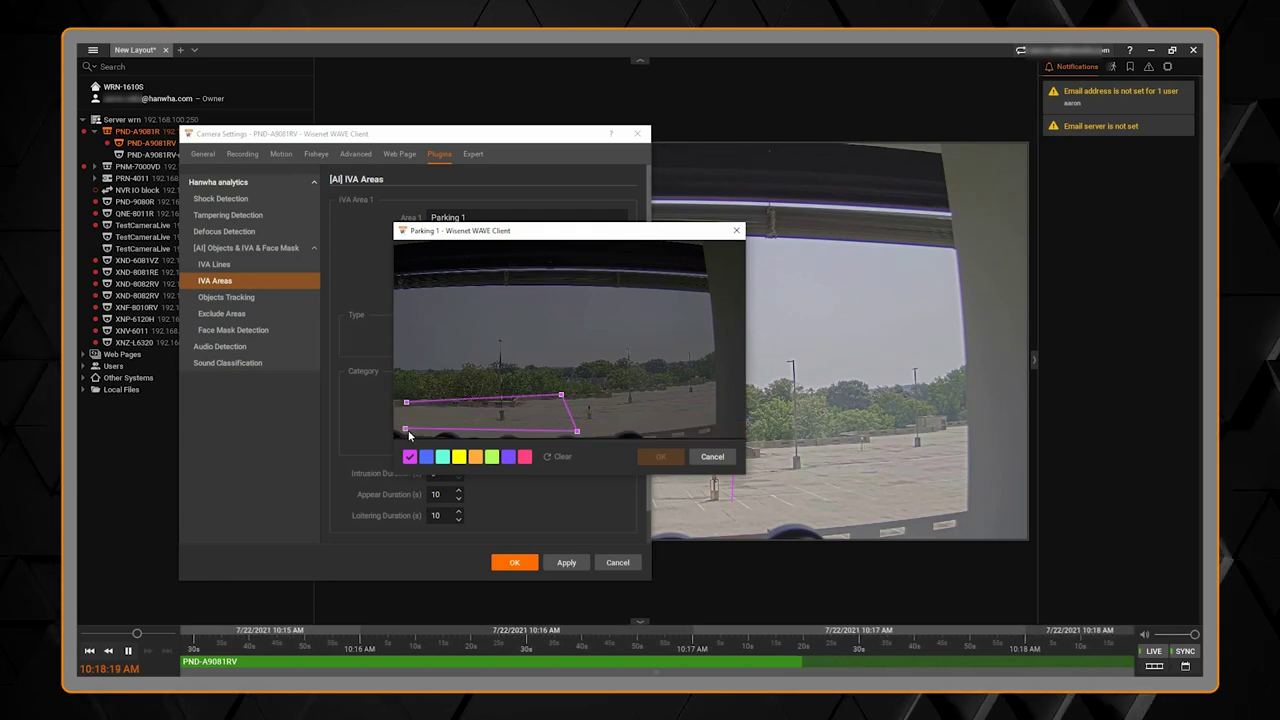
click(409, 431)
click(406, 402)
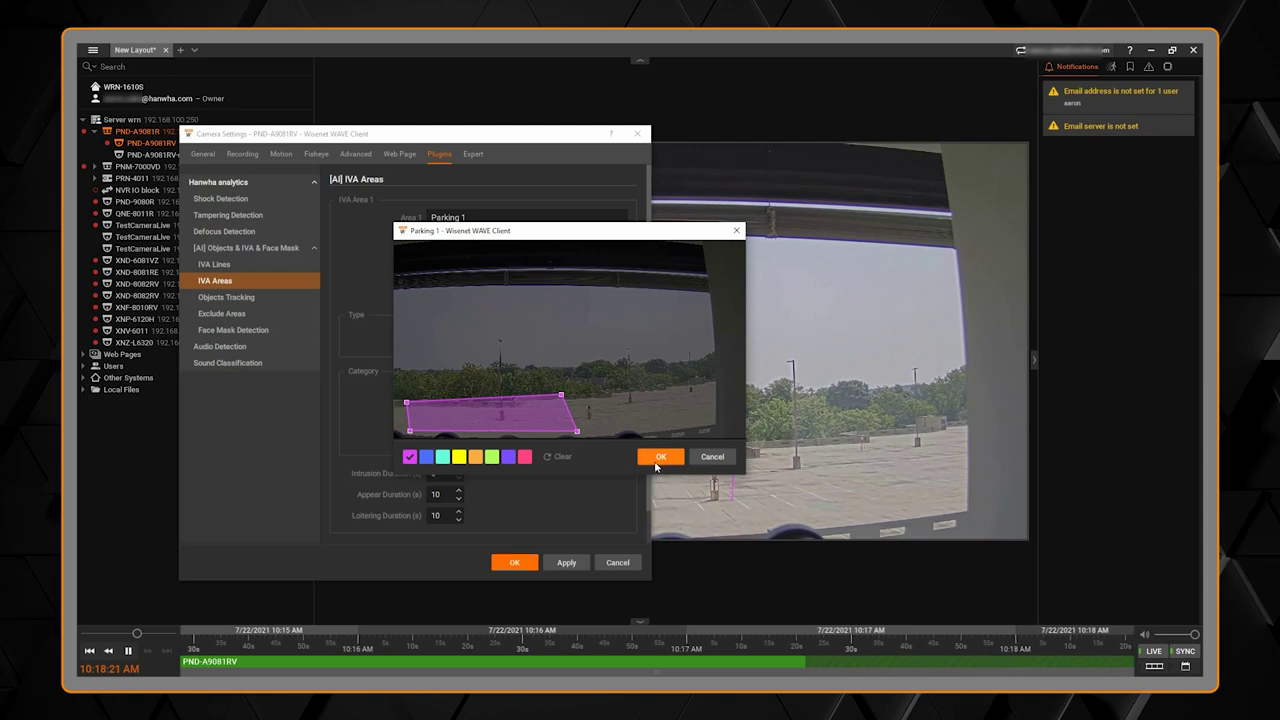
click(660, 456)
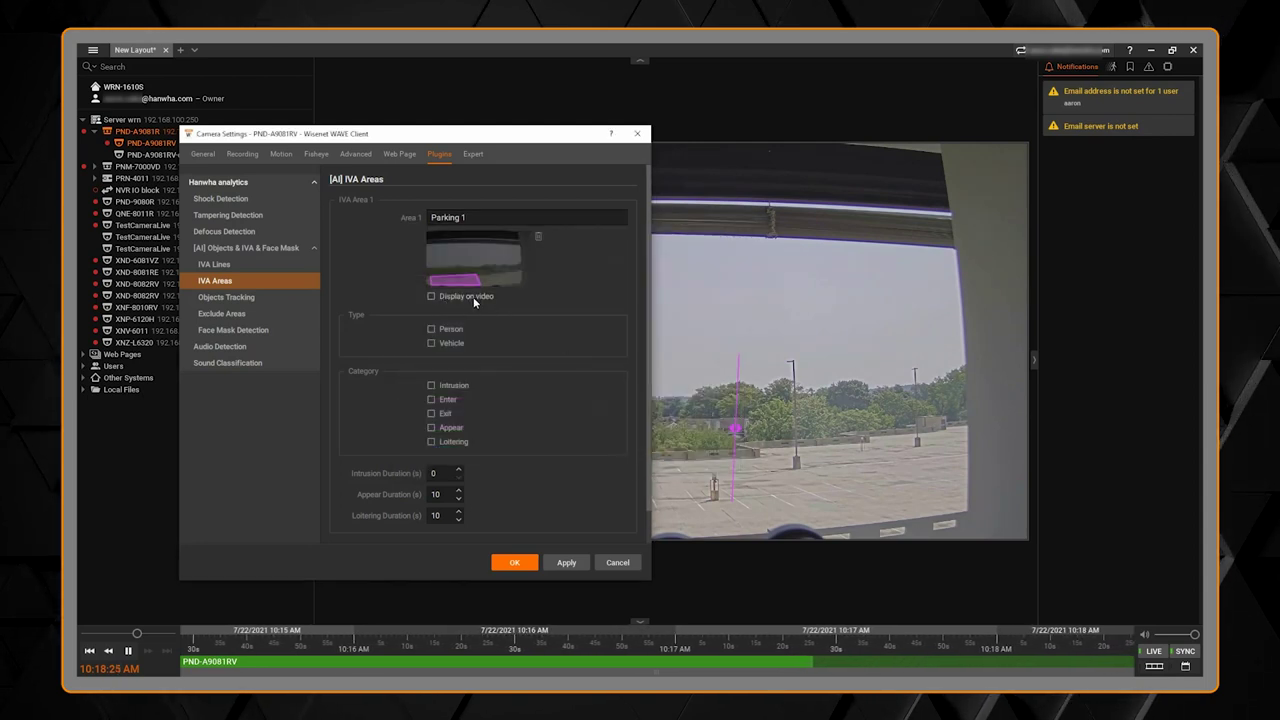
Step: Set Parking 1 to detect Person loitering and apply the IVA area settings
click(442, 331)
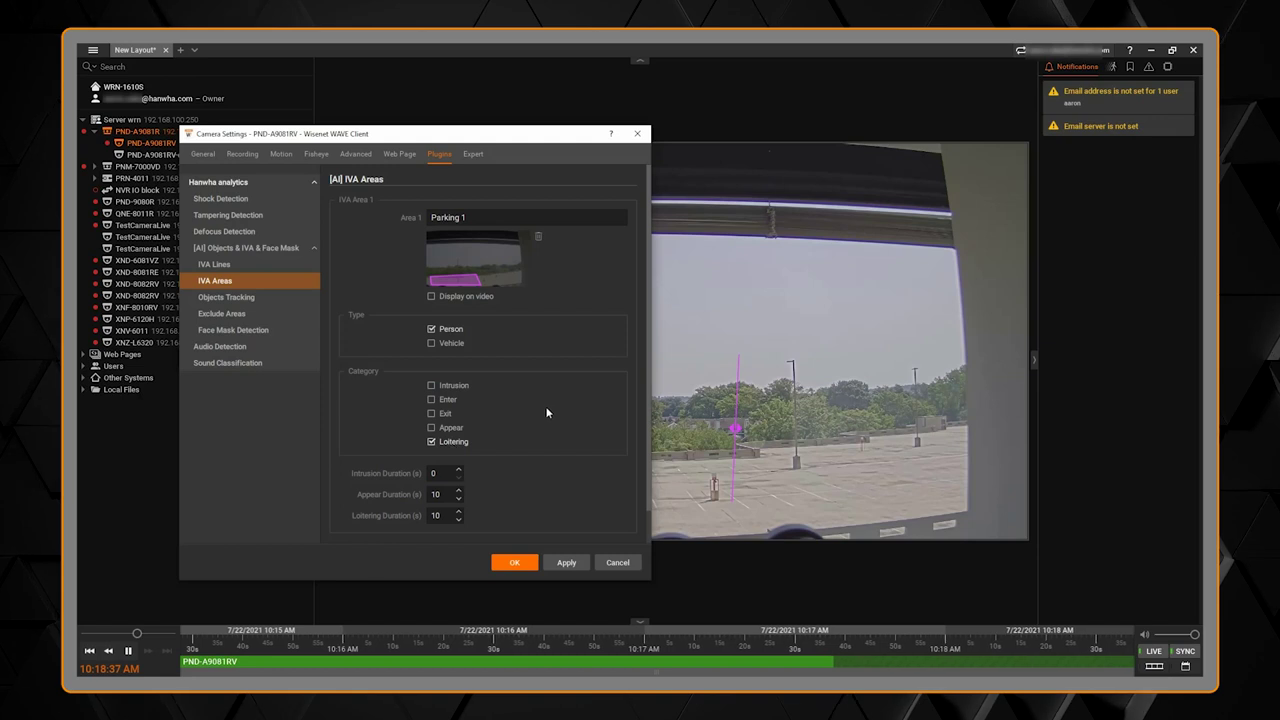
scroll(548, 410, down, 1)
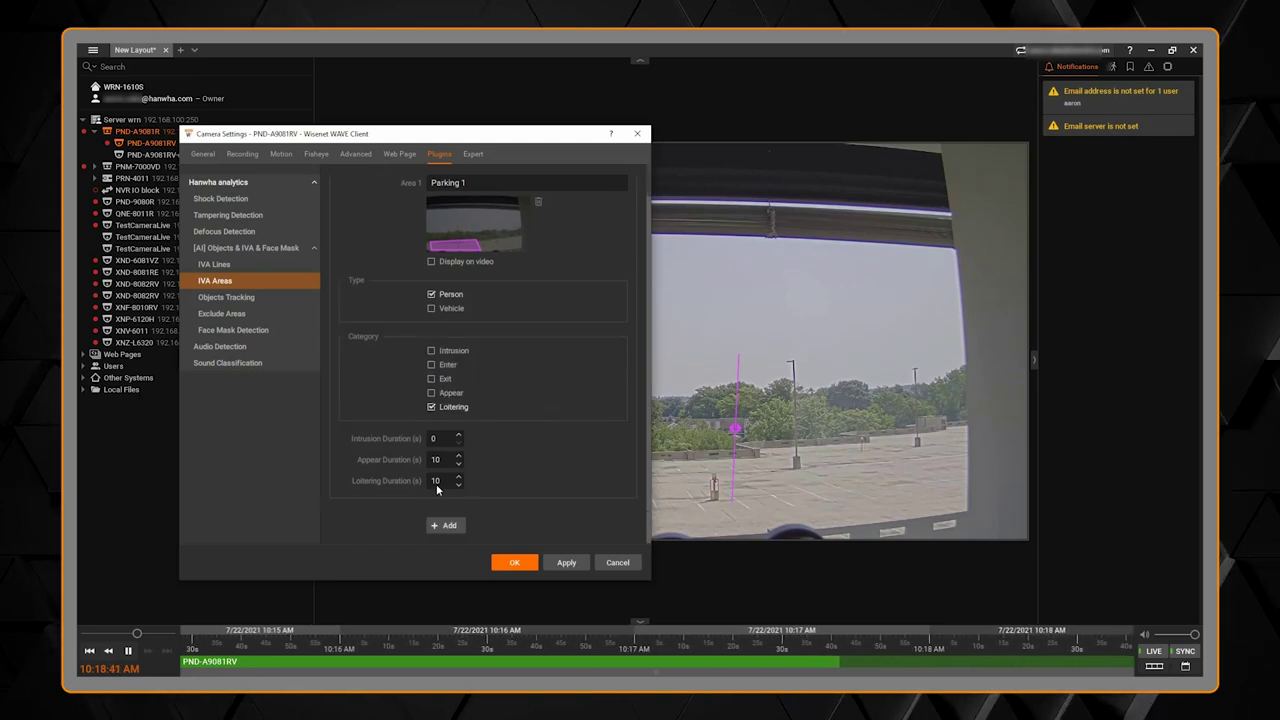
click(562, 562)
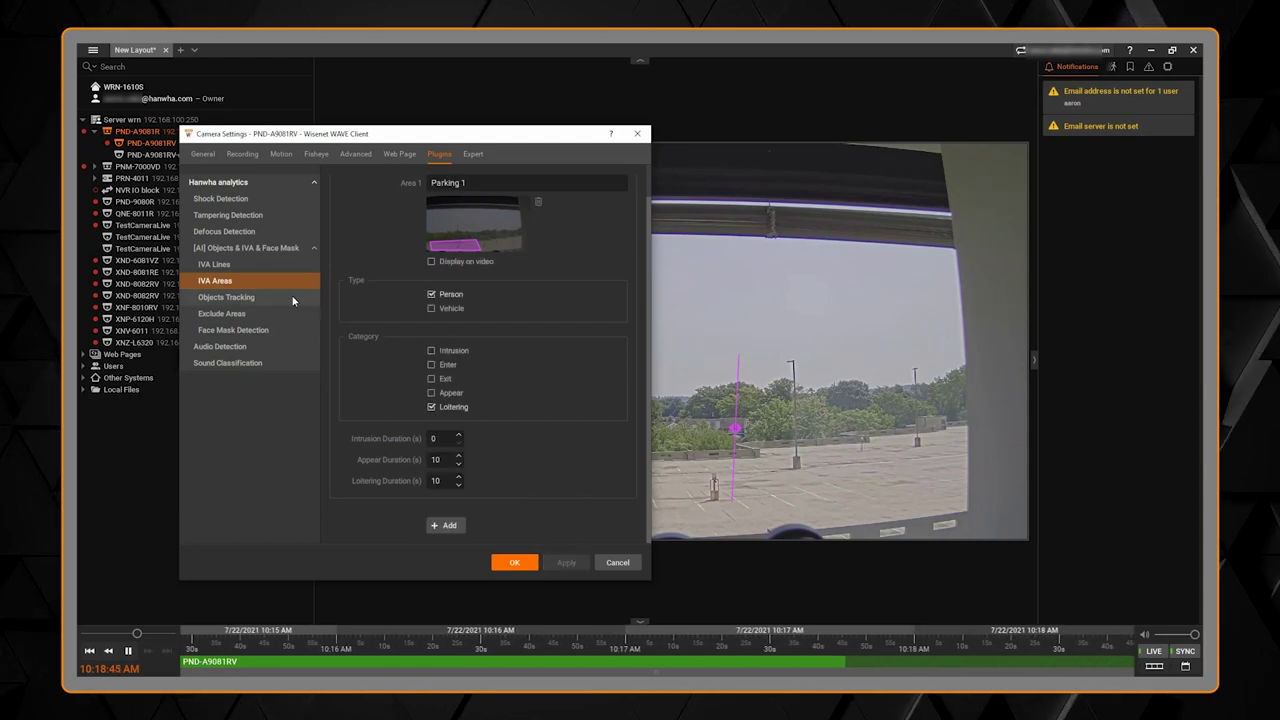
Step: Review the Exclude Areas and Face Mask Detection pages, then close Camera Settings with OK
click(273, 314)
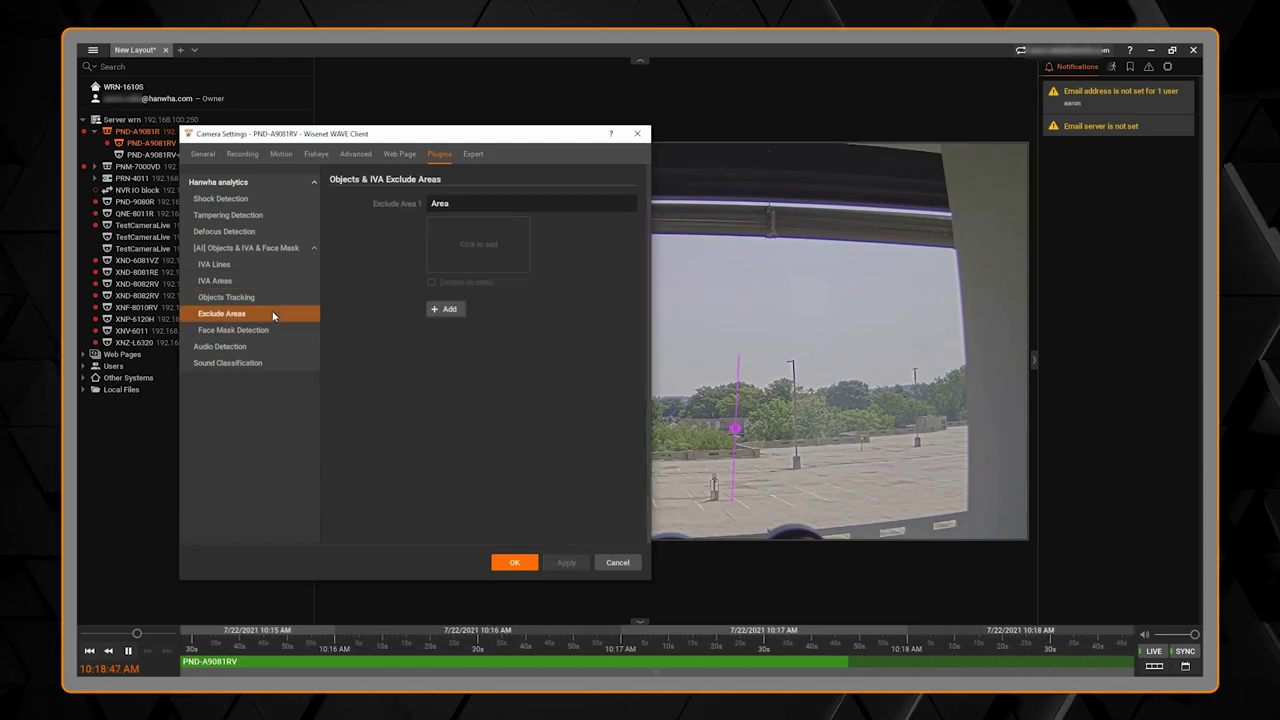
click(299, 332)
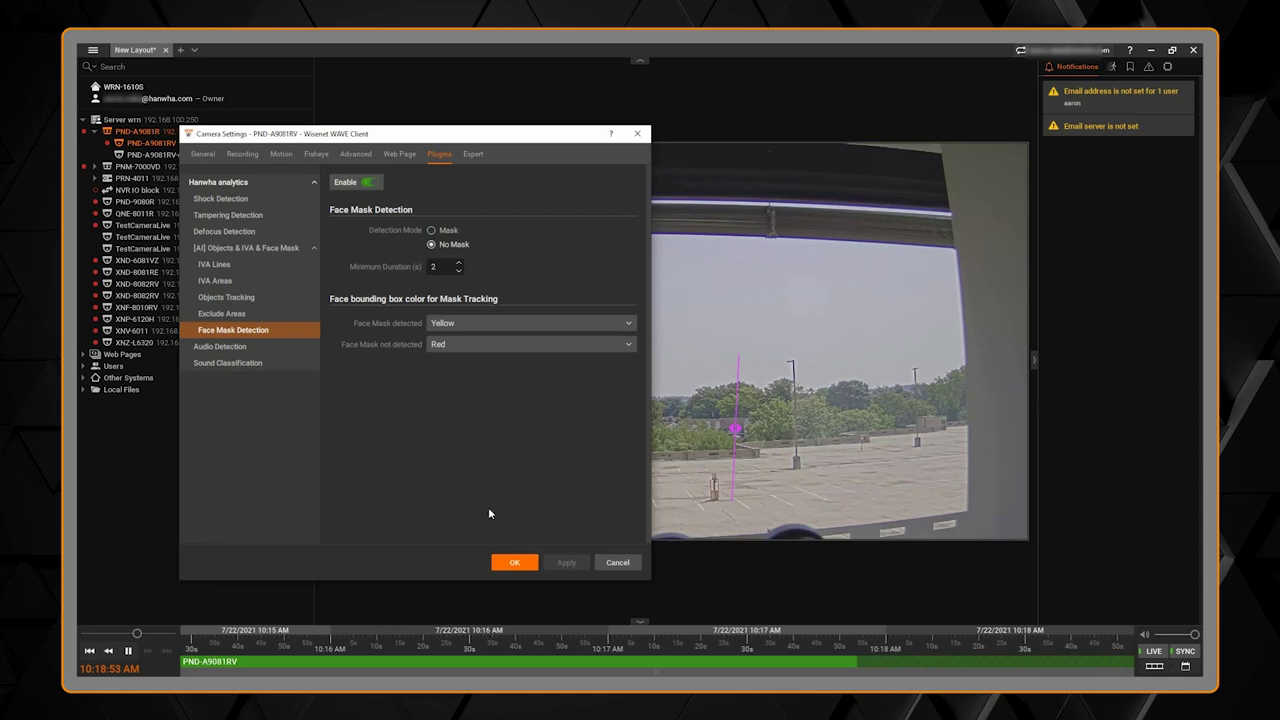
click(506, 566)
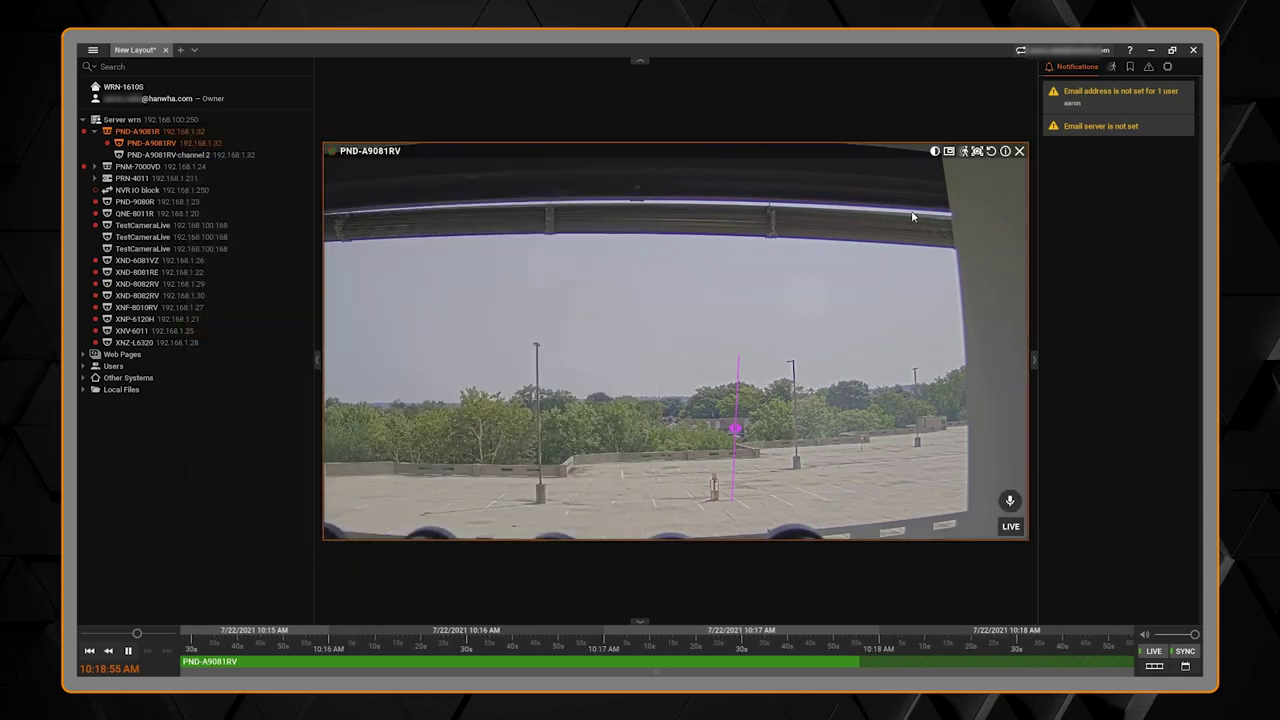
click(1167, 66)
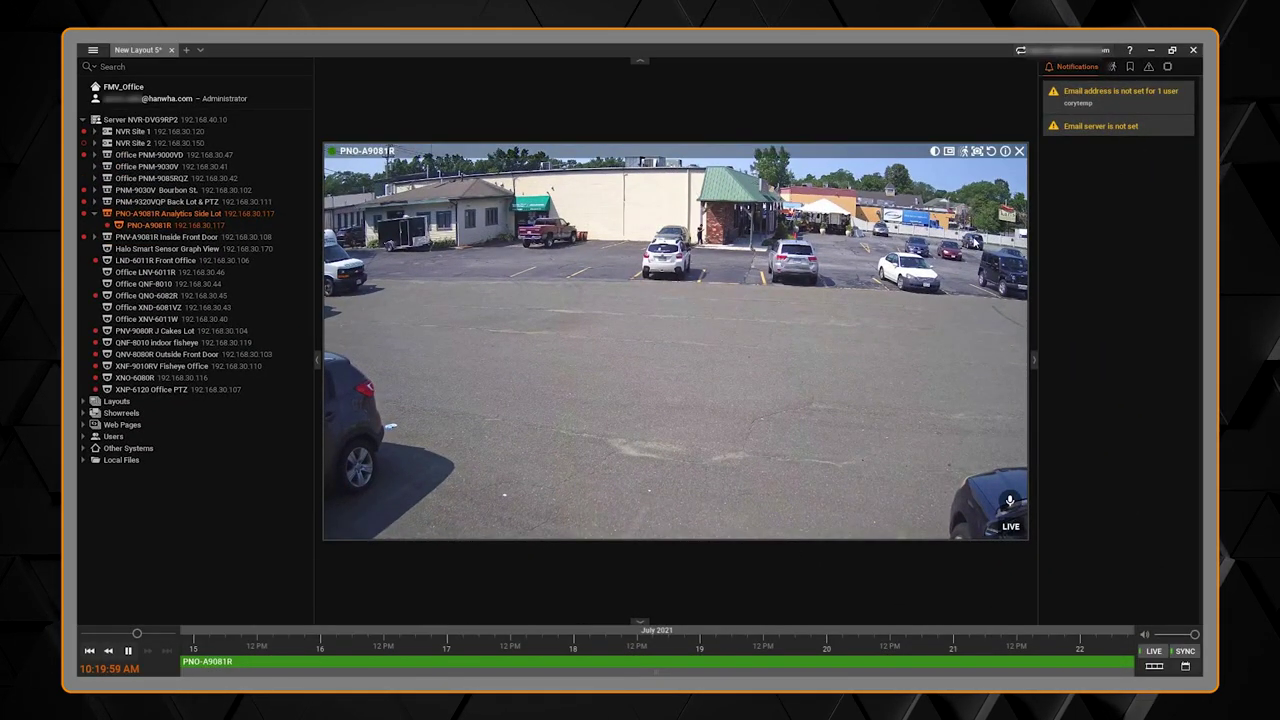
Step: Browse the Person and Vehicle tracking results in the Objects tab
click(1169, 67)
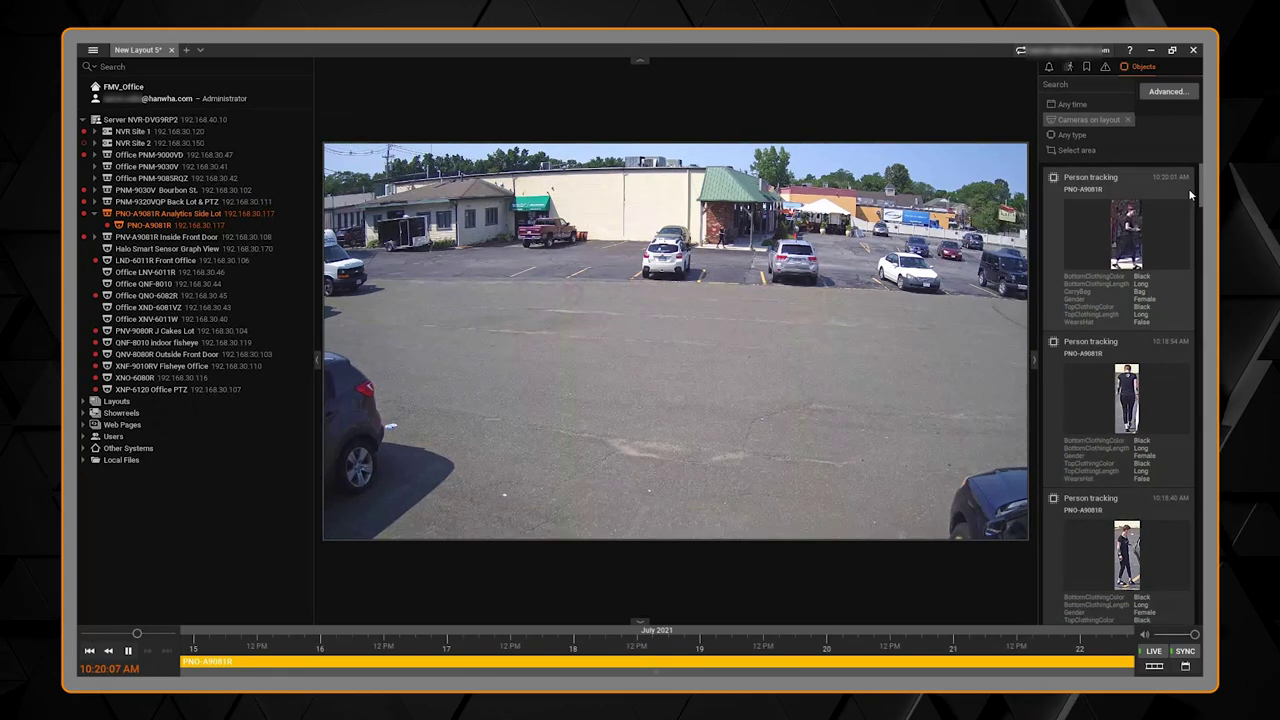
drag(1202, 181, 1201, 300)
scroll(1145, 427, up, 2)
mouse_move(1145, 427)
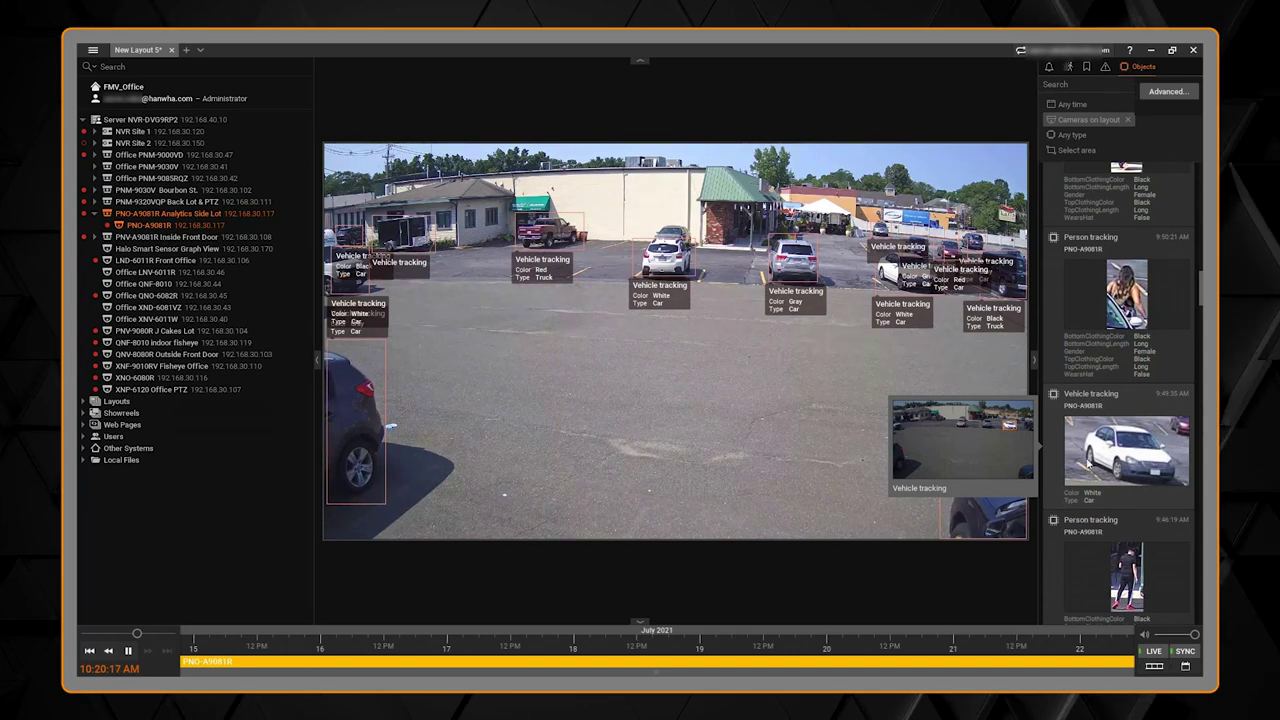
mouse_move(1126, 300)
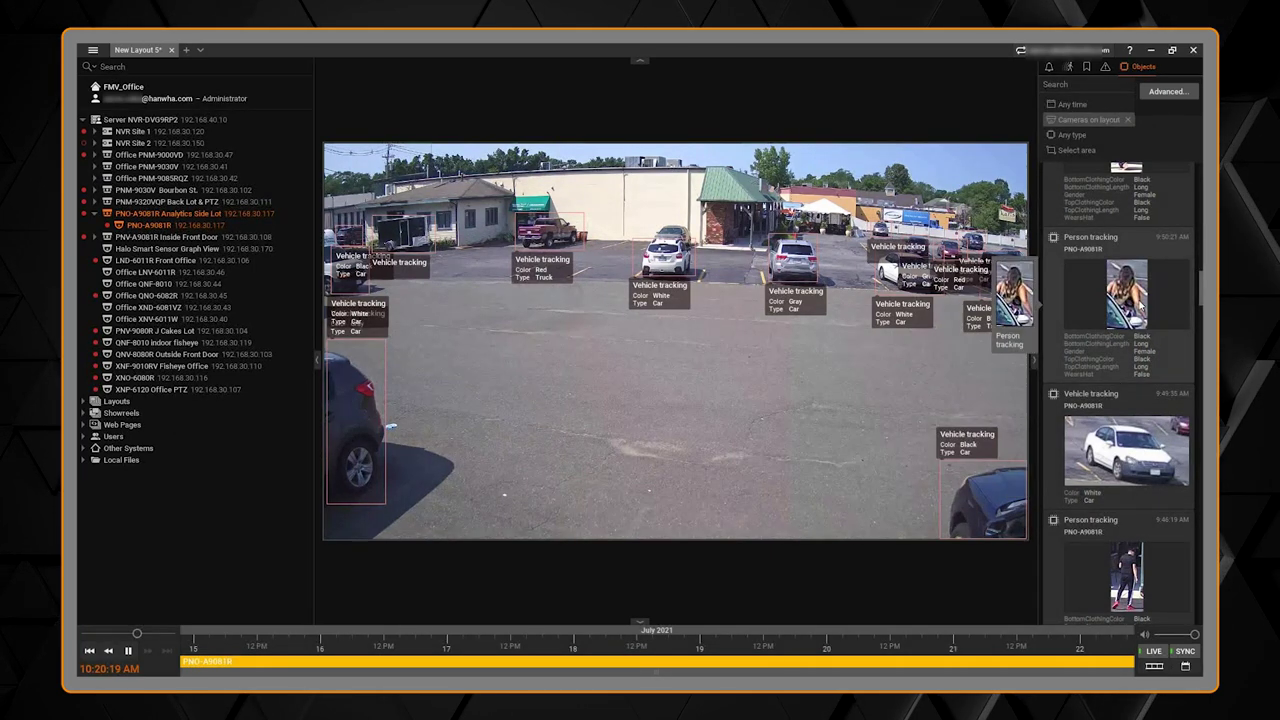
mouse_move(1126, 450)
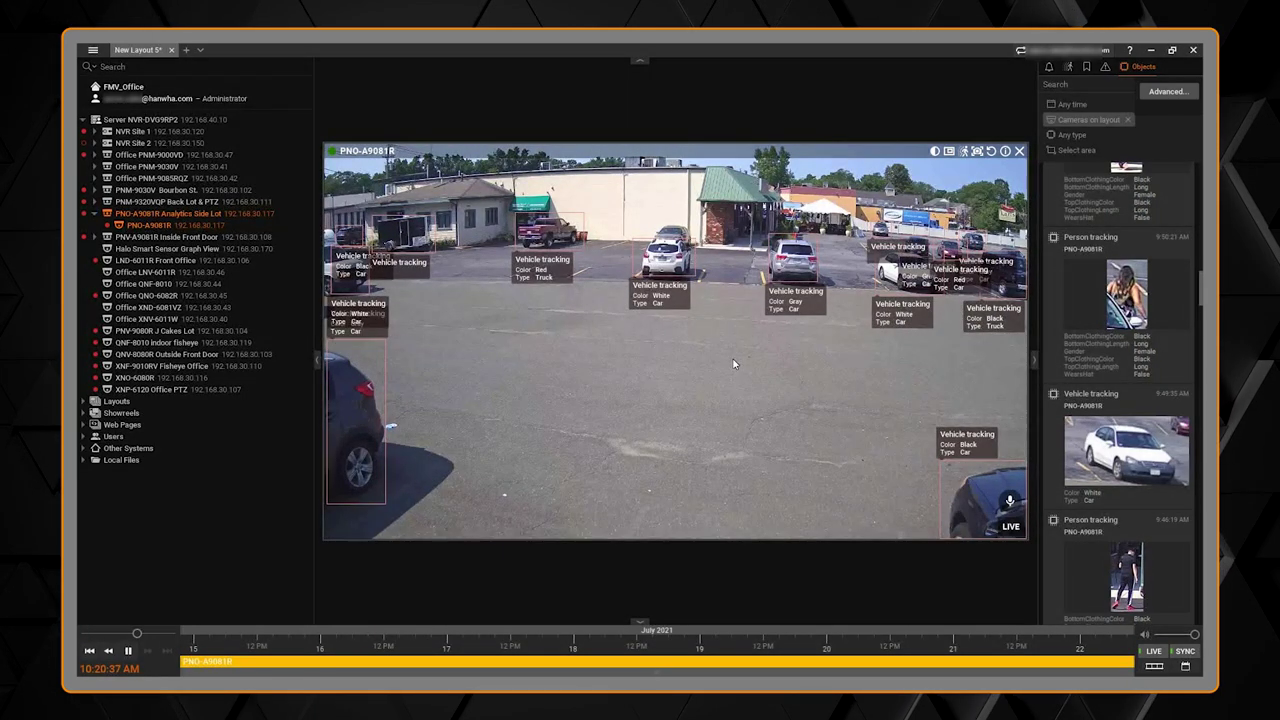
right_click(656, 333)
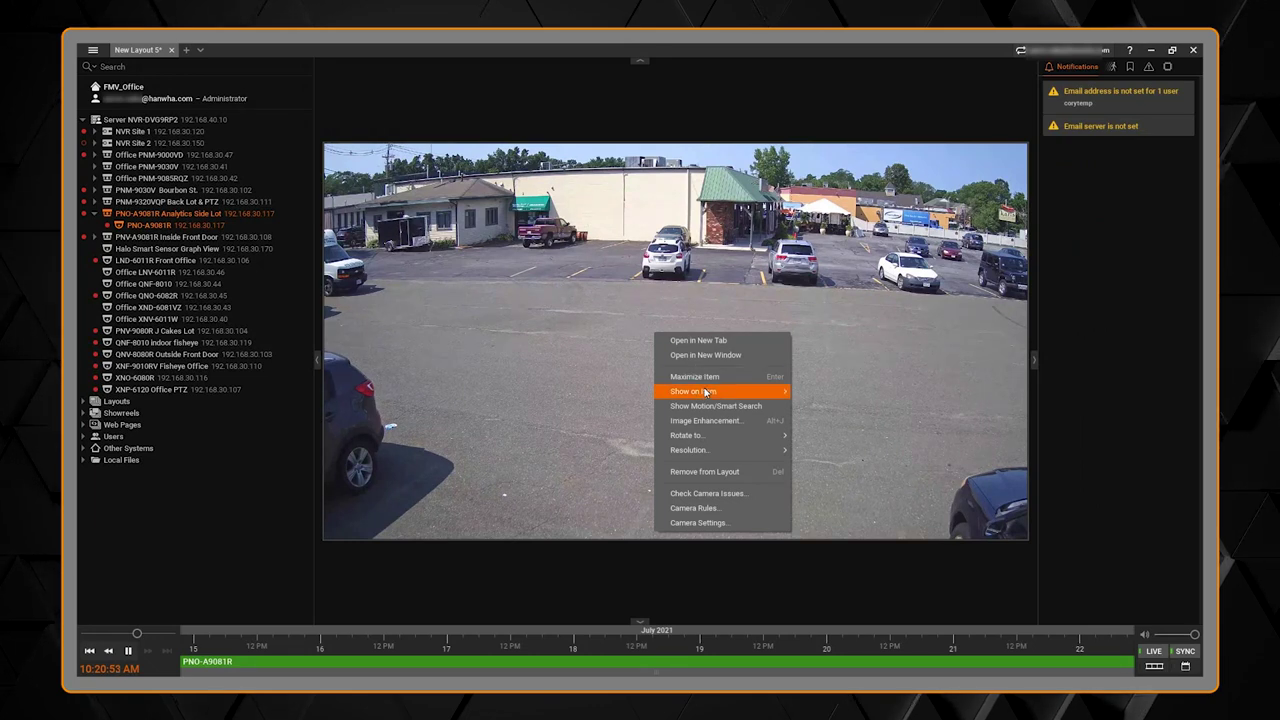
Step: Show stream Info and toggle Regions of Interest on the Side Lot camera tile
mouse_move(705, 392)
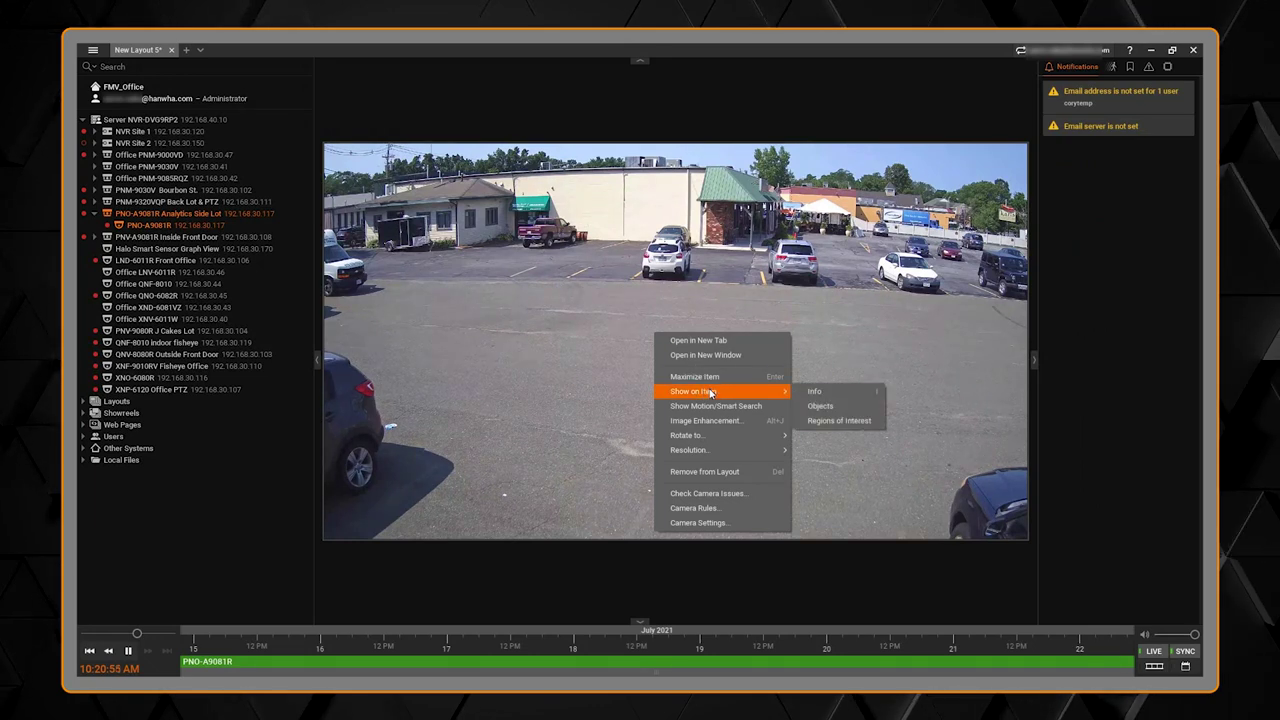
click(816, 392)
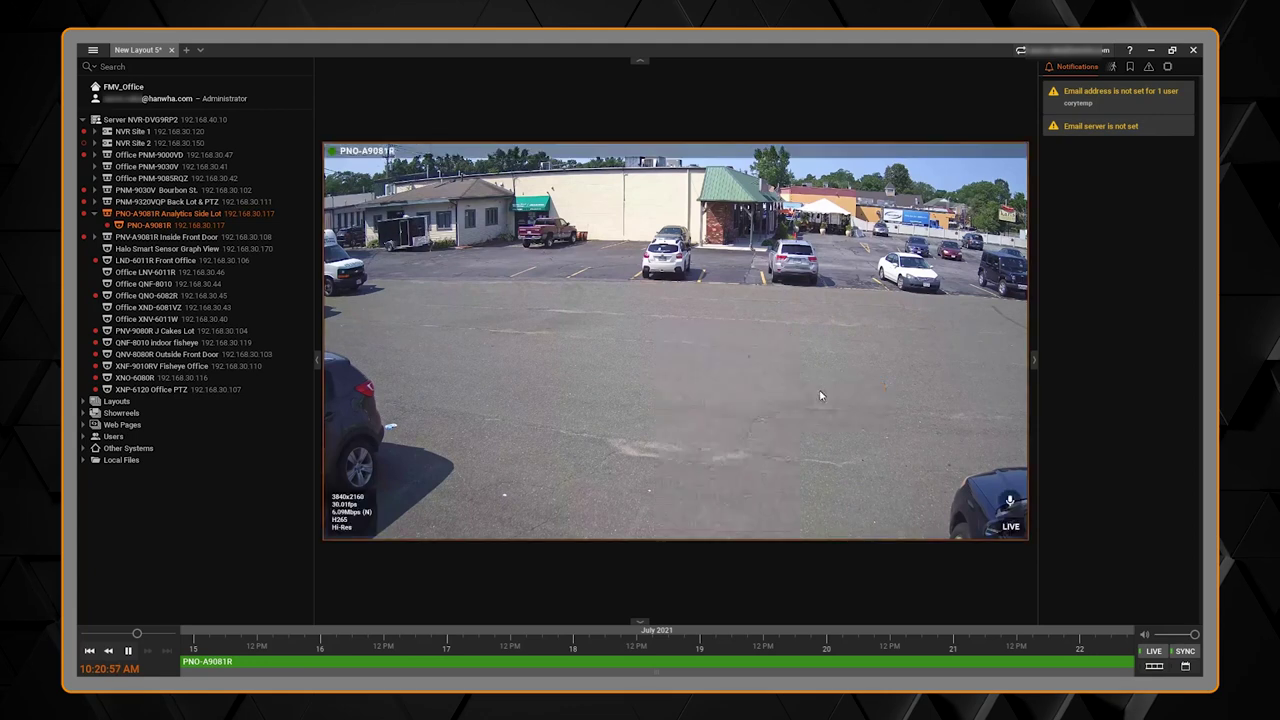
right_click(728, 358)
mouse_move(800, 415)
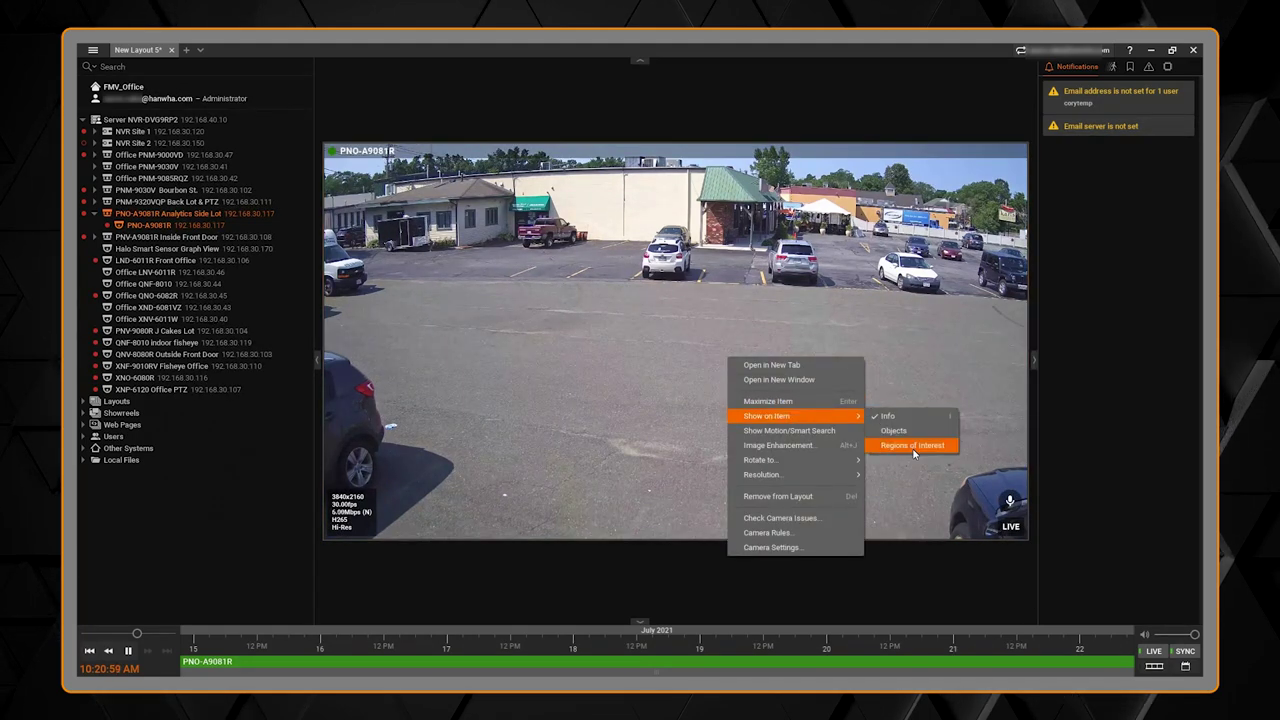
click(913, 453)
right_click(713, 363)
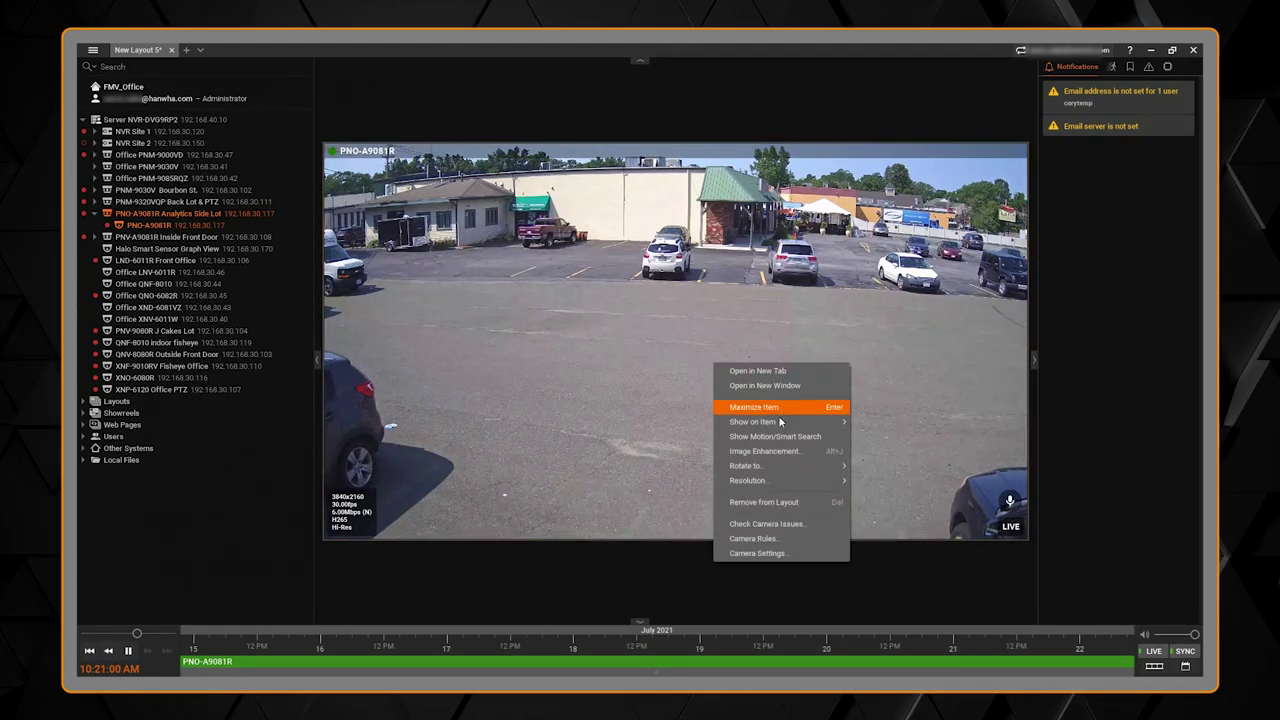
click(887, 445)
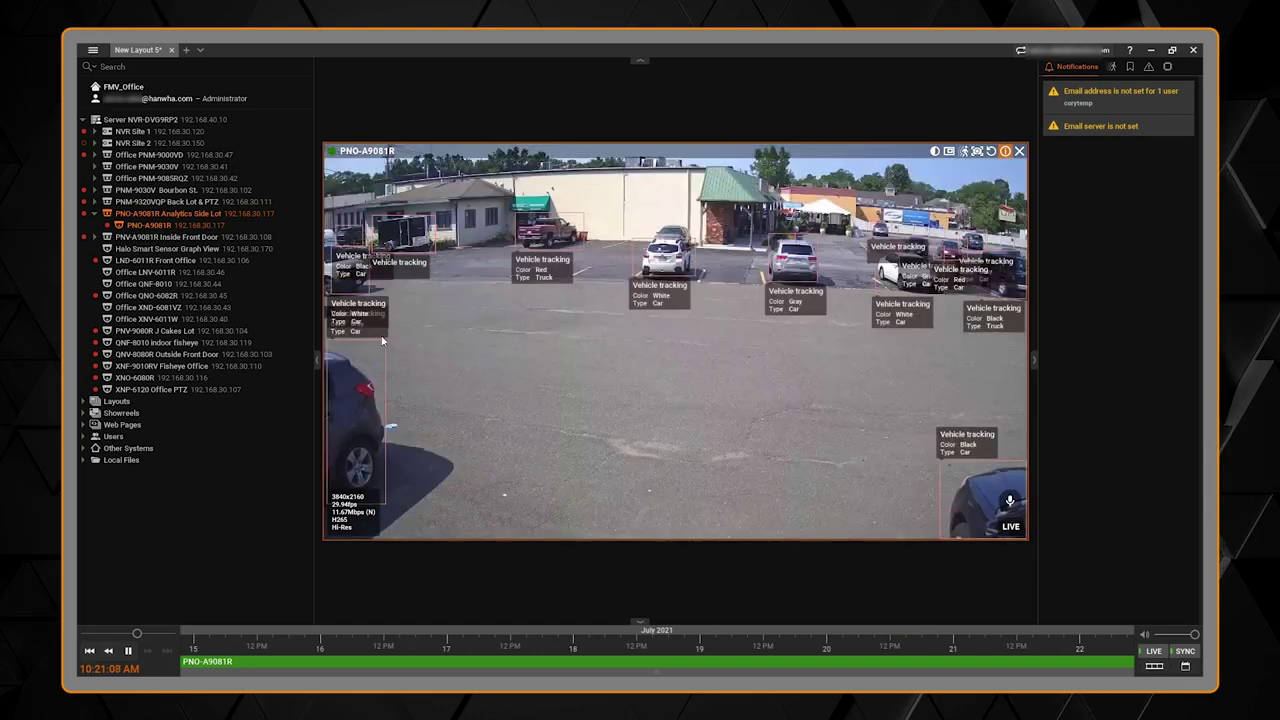
Step: Toggle tracked-object labels on the video and return to the Objects results
right_click(658, 374)
mouse_move(740, 432)
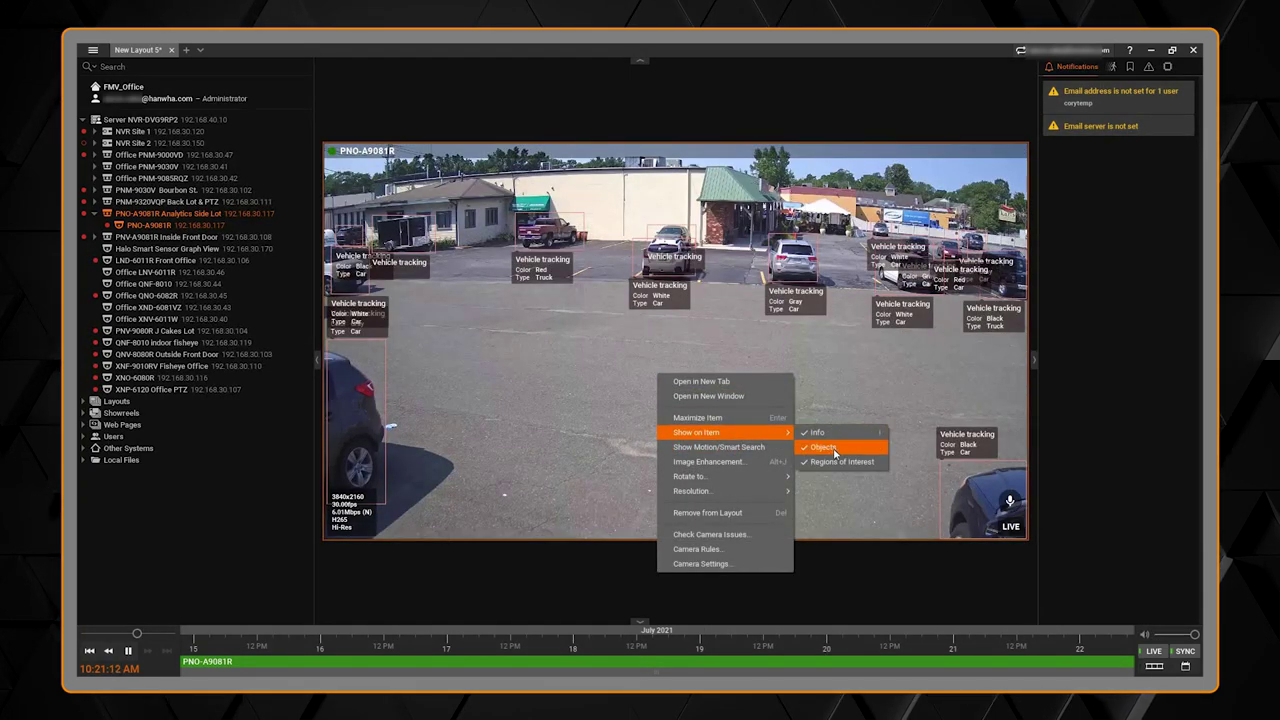
click(815, 447)
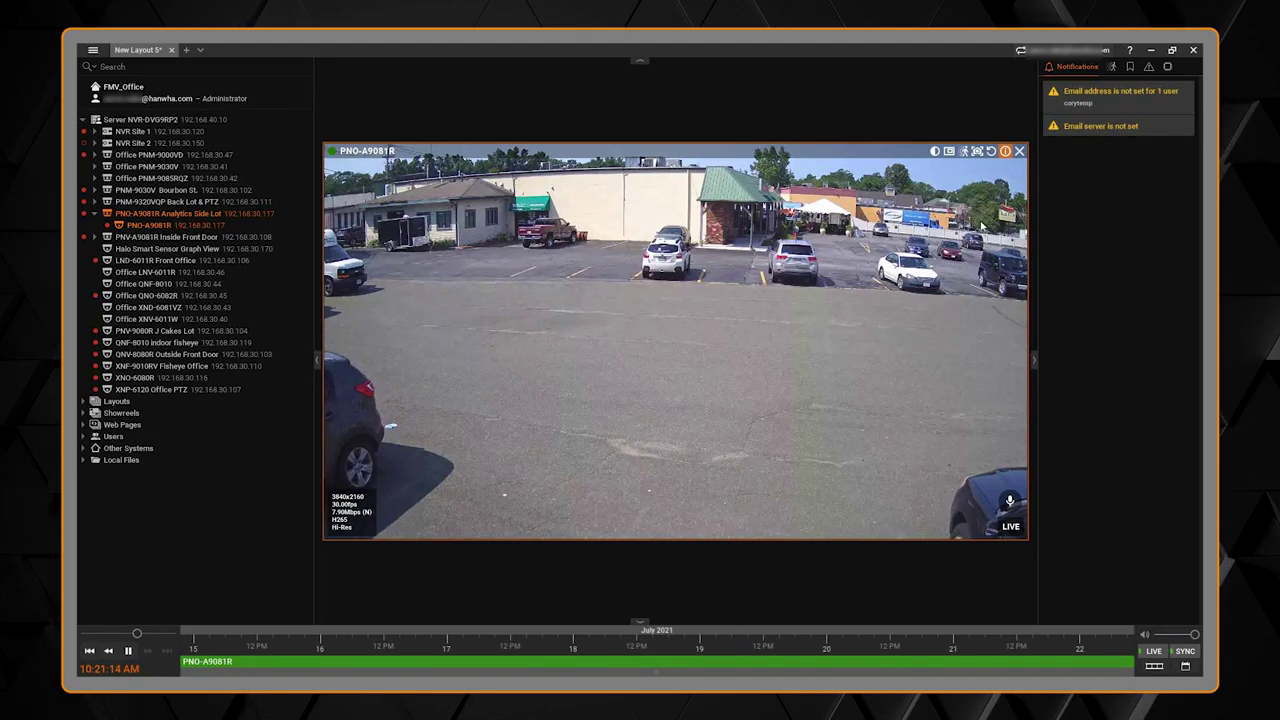
click(1168, 66)
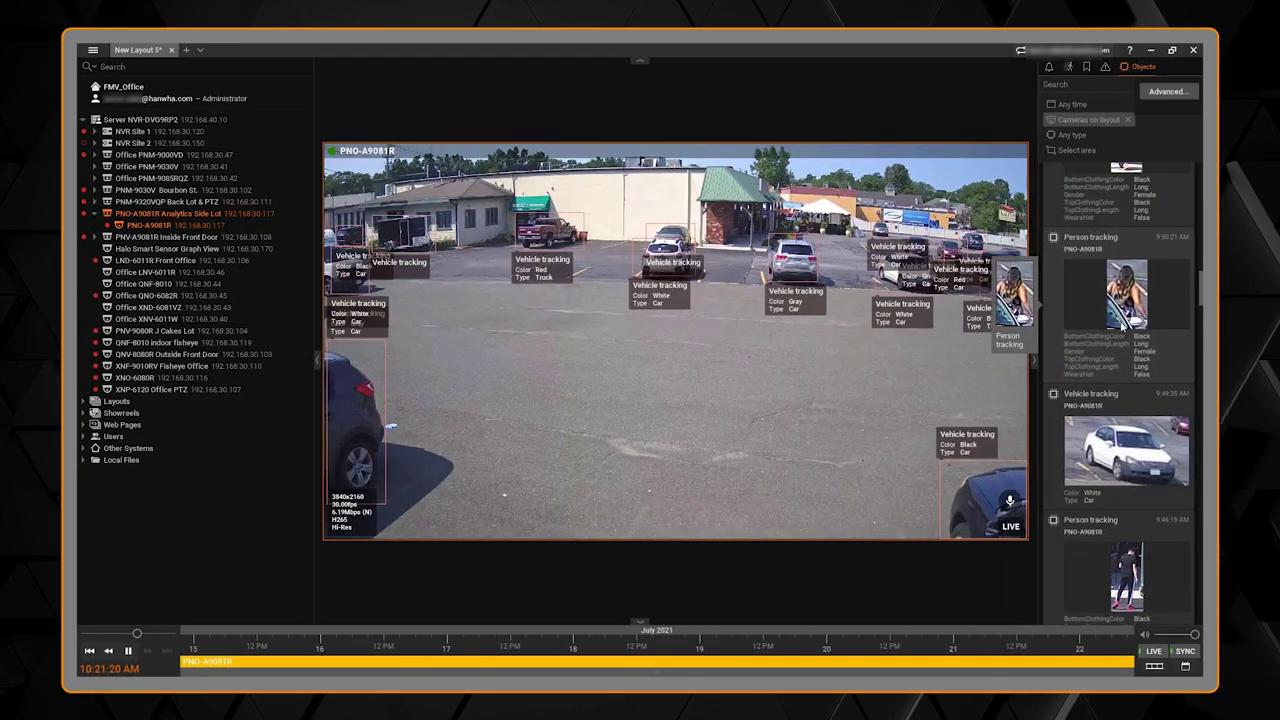
Step: Play back the 9:49:35 white car event, then the 9:46:19 person tracking event, zooming the timeline
click(1142, 460)
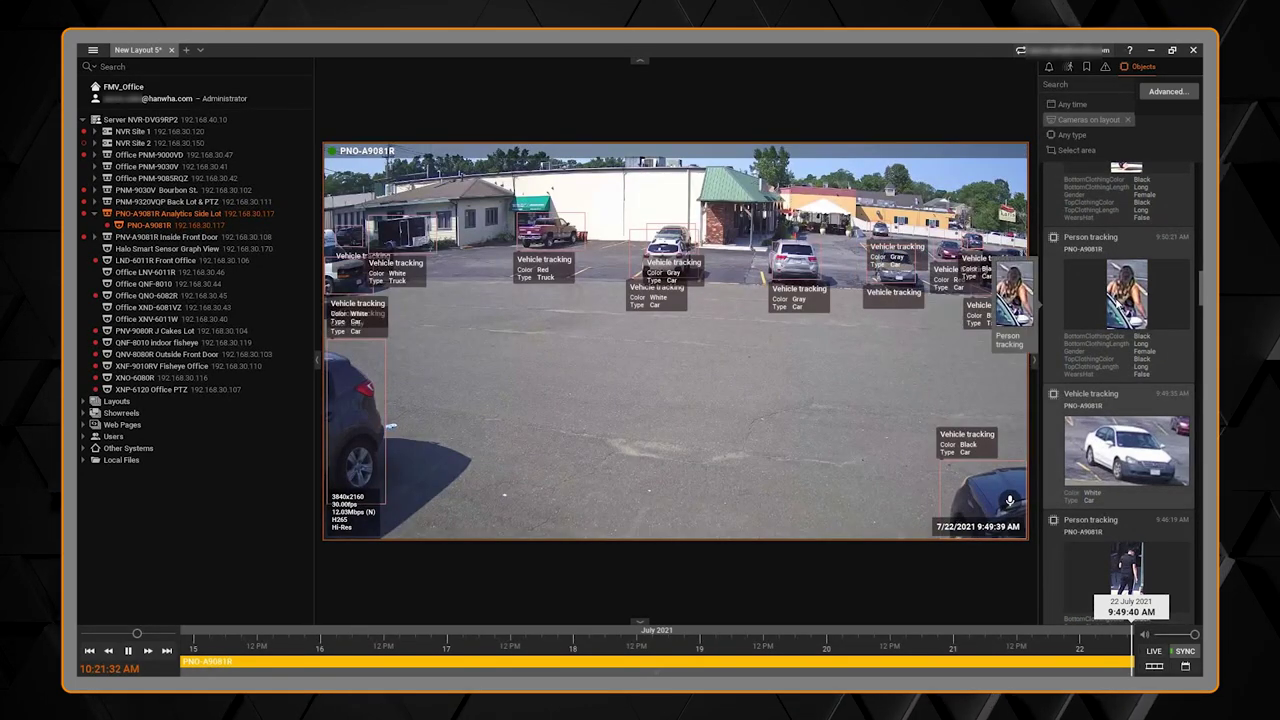
click(1135, 545)
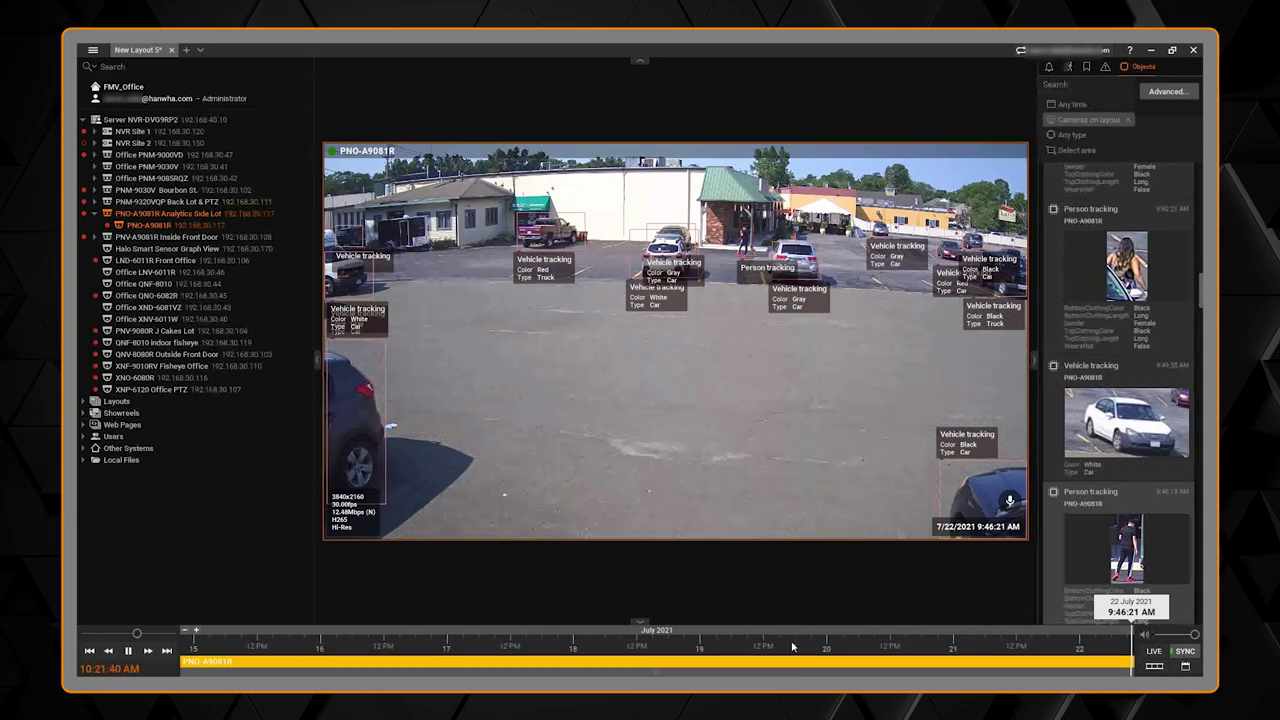
scroll(752, 666, up, 5)
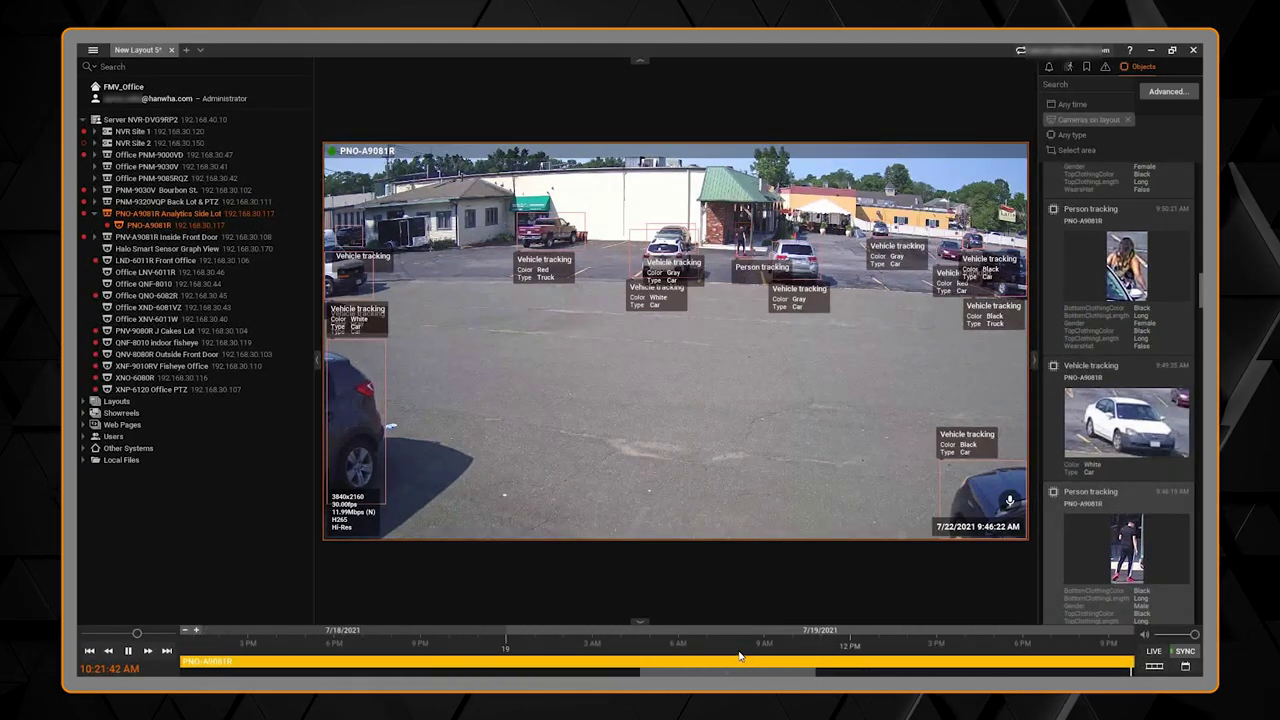
scroll(741, 656, down, 4)
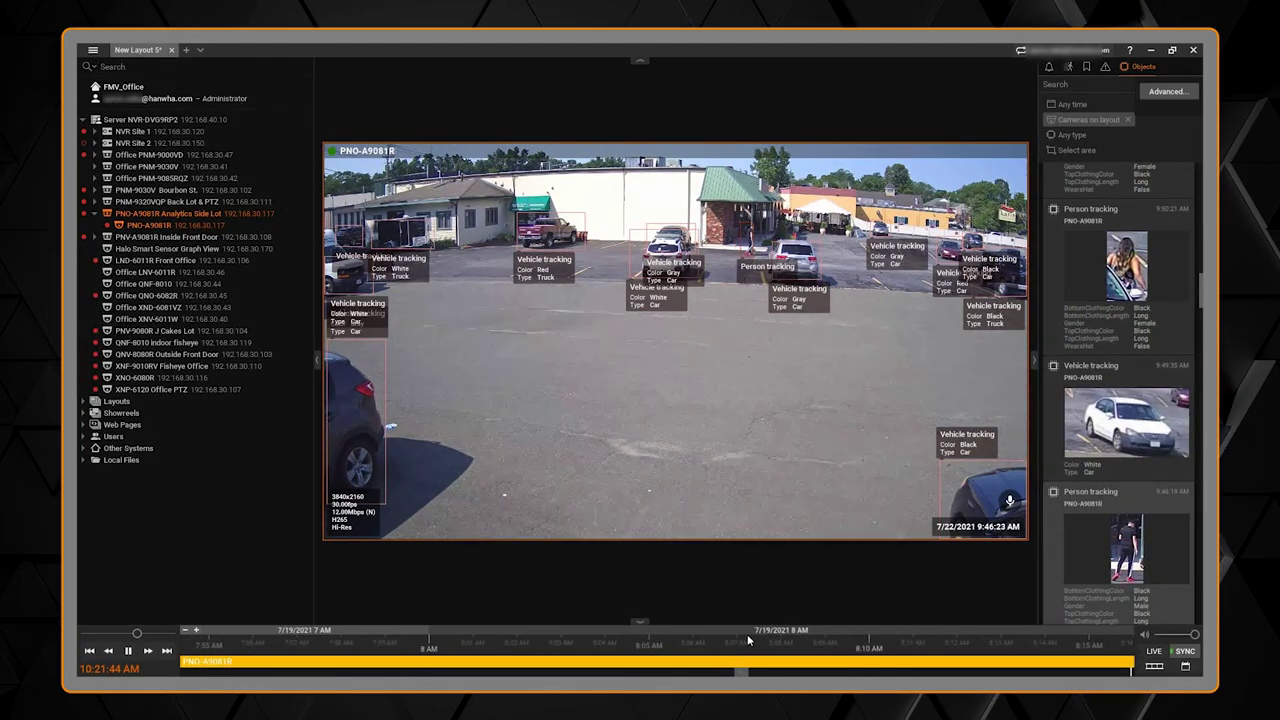
scroll(773, 636, down, 5)
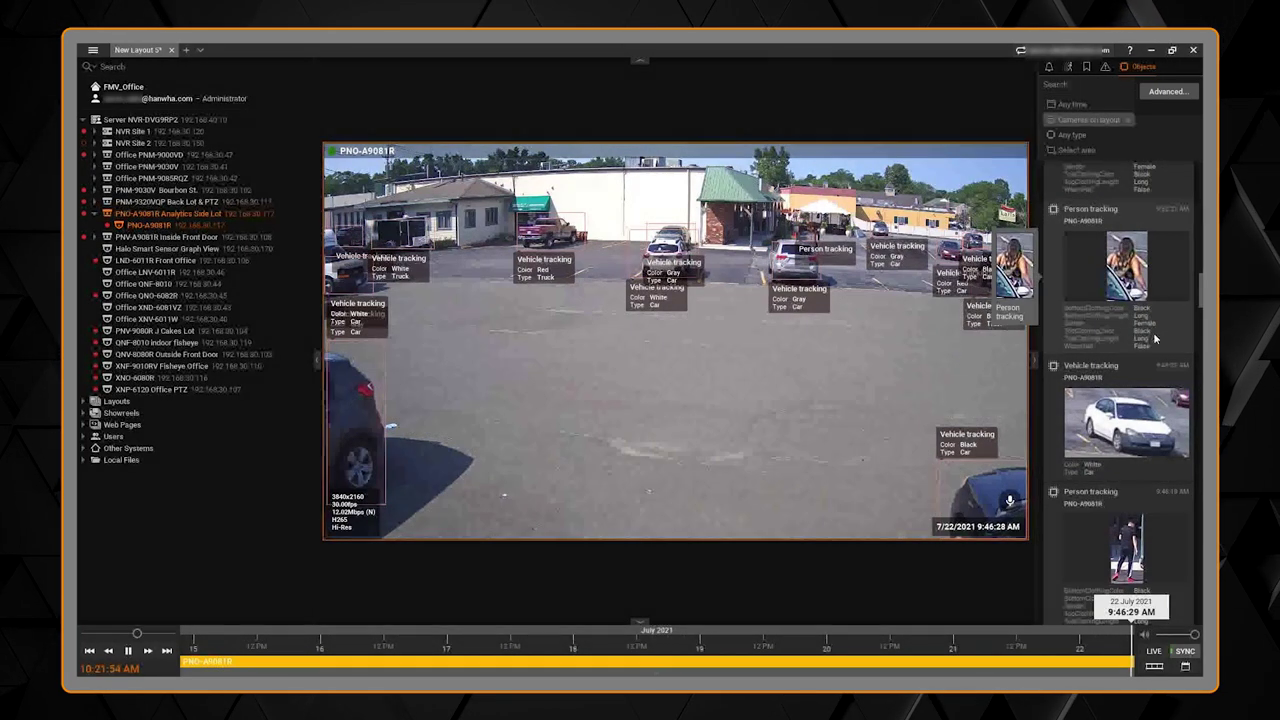
click(1090, 84)
Step: Search tracked objects for 'blue', then add 'car' to the search text
text(blue)
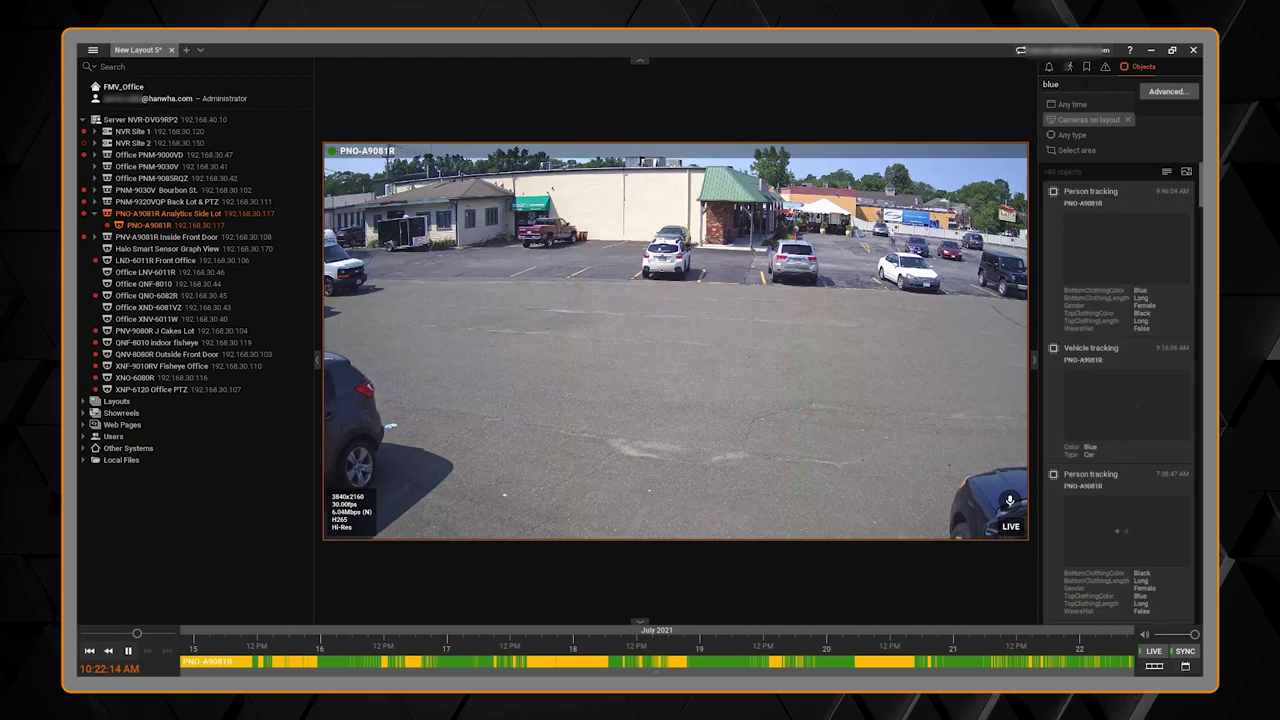
text(car)
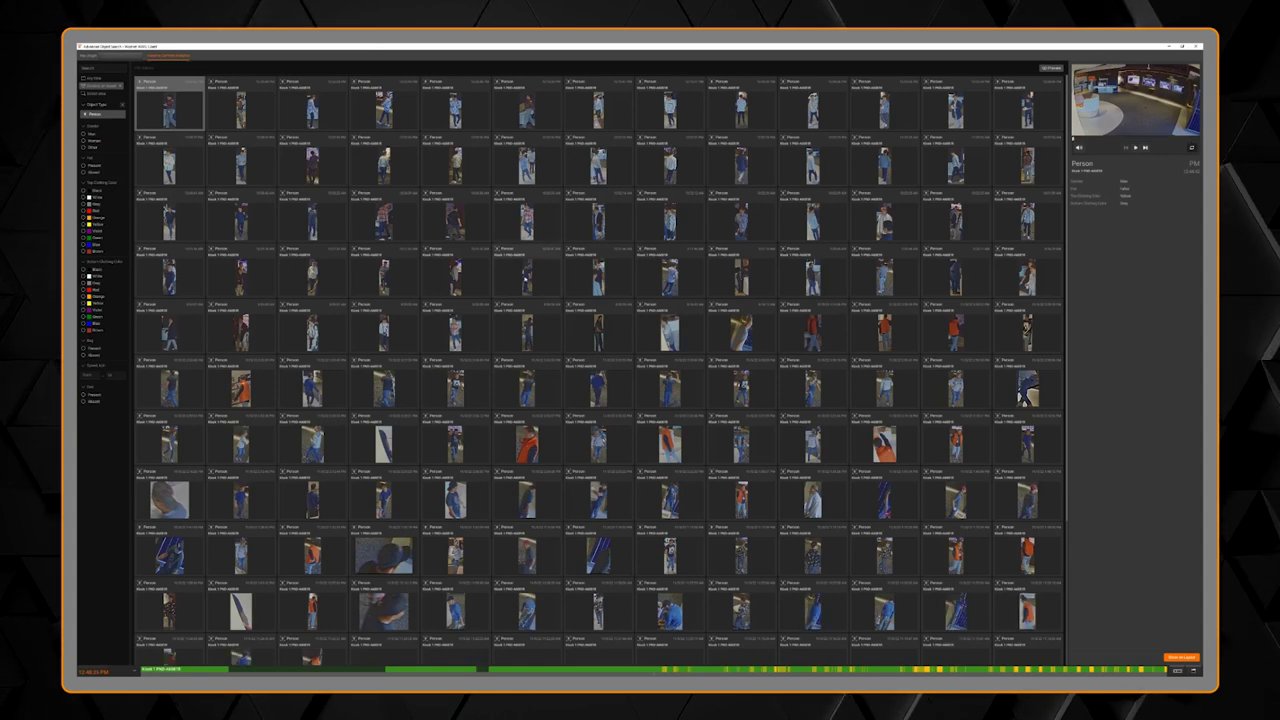
Step: Preview two person detections, then filter people to White top clothing color
click(527, 270)
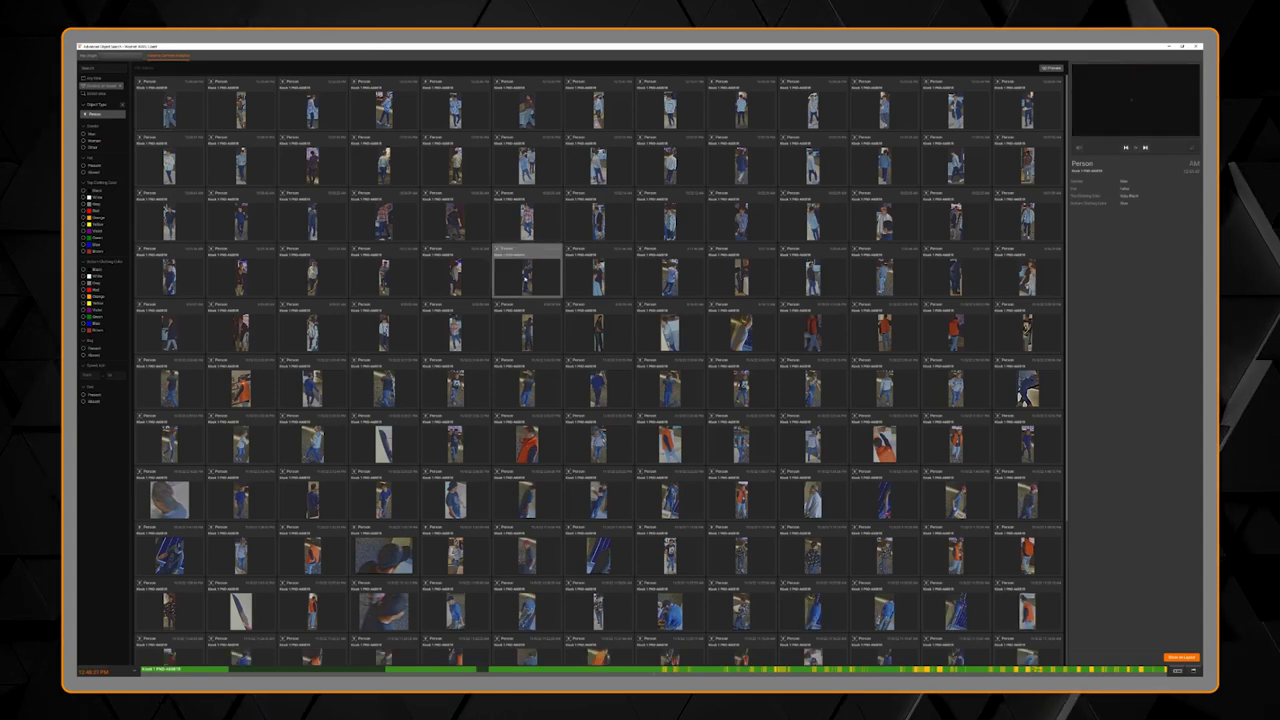
click(586, 158)
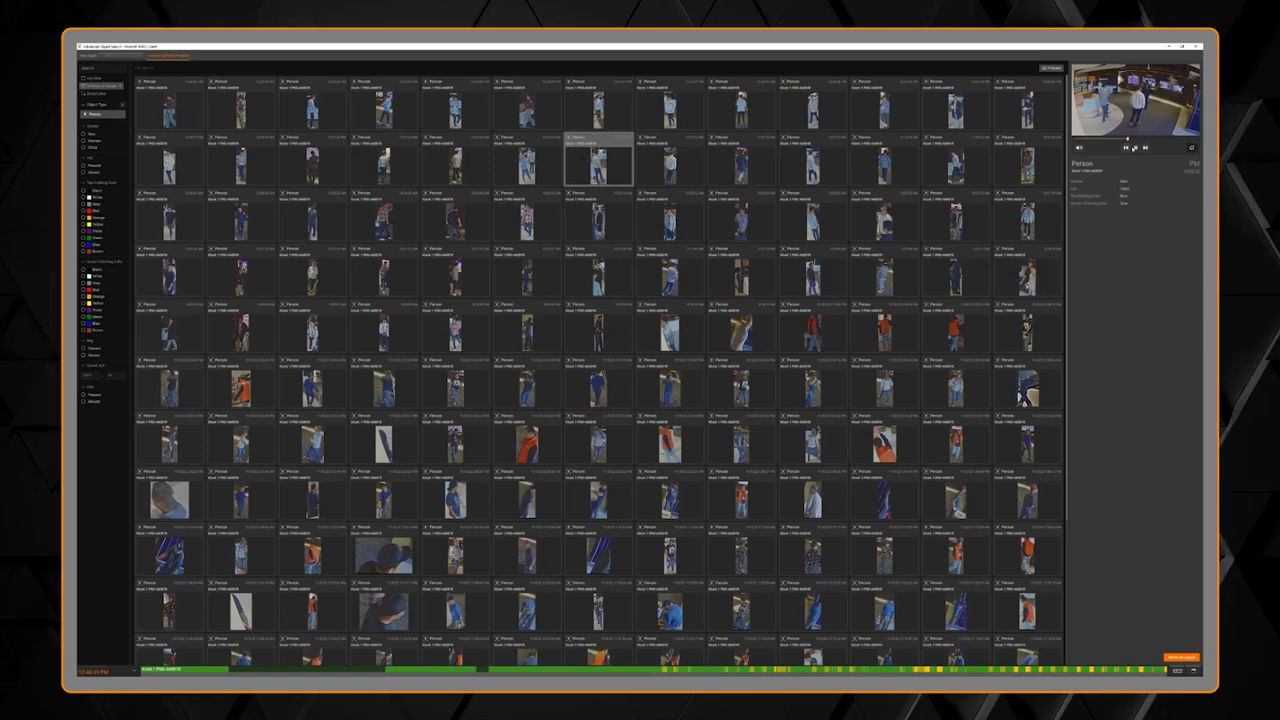
click(84, 197)
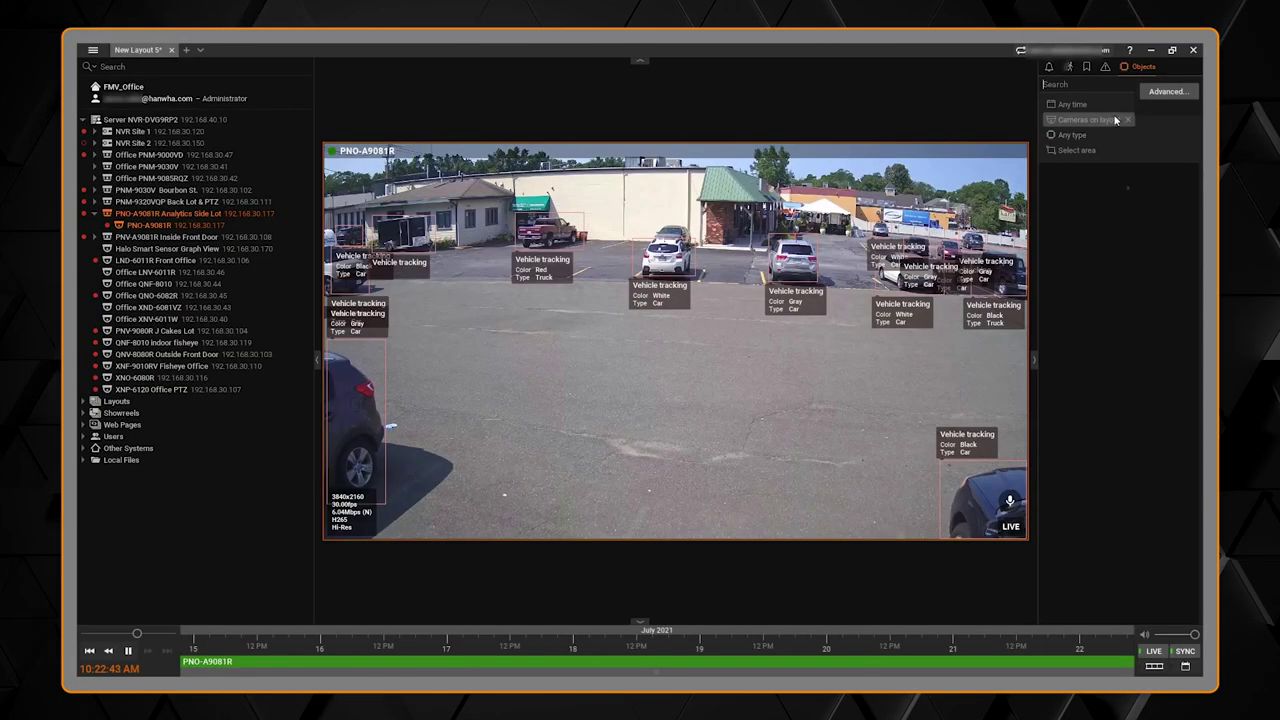
Step: Restrict object results to a rectangle drawn over the empty asphalt in the Side Lot video
click(1076, 151)
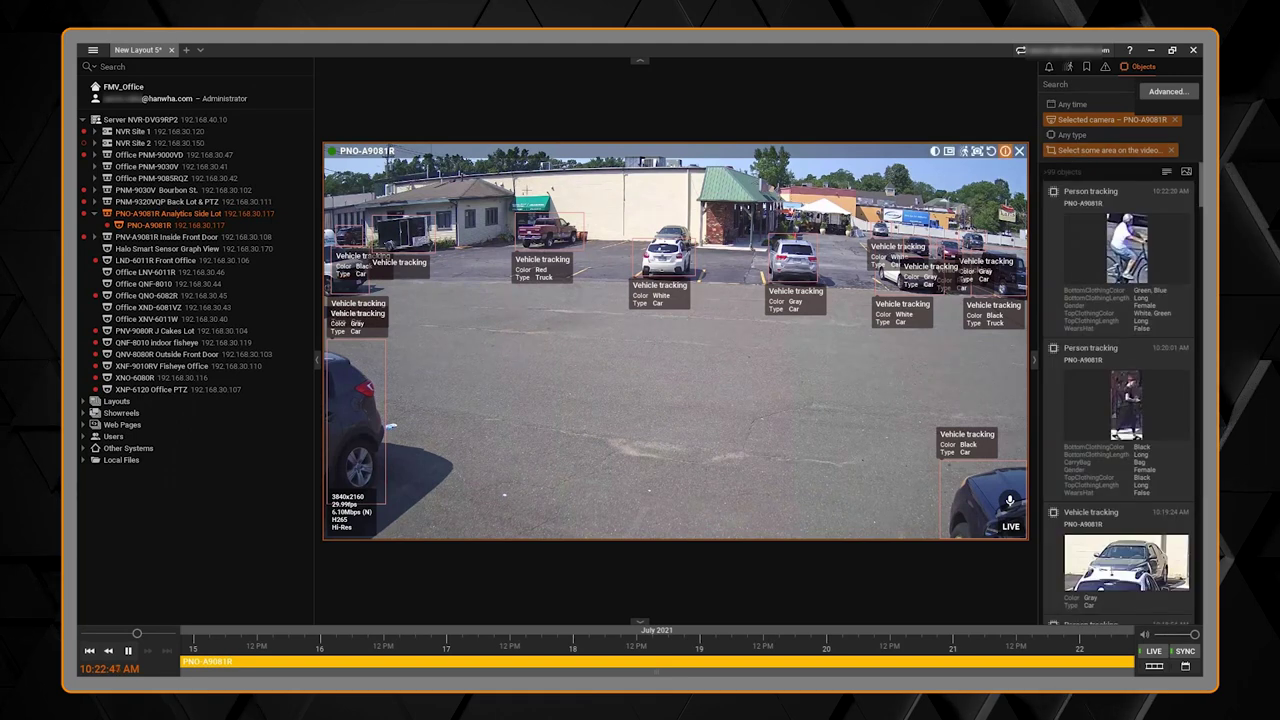
drag(615, 178, 865, 419)
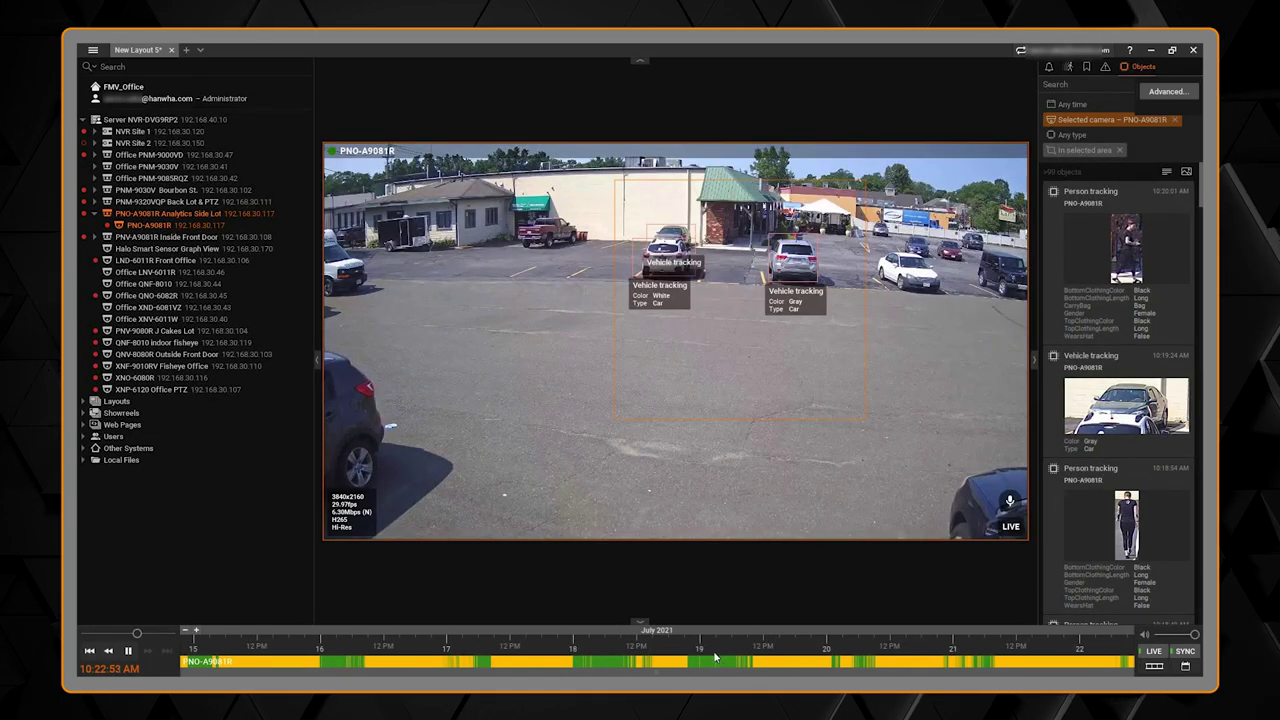
scroll(714, 657, down, 5)
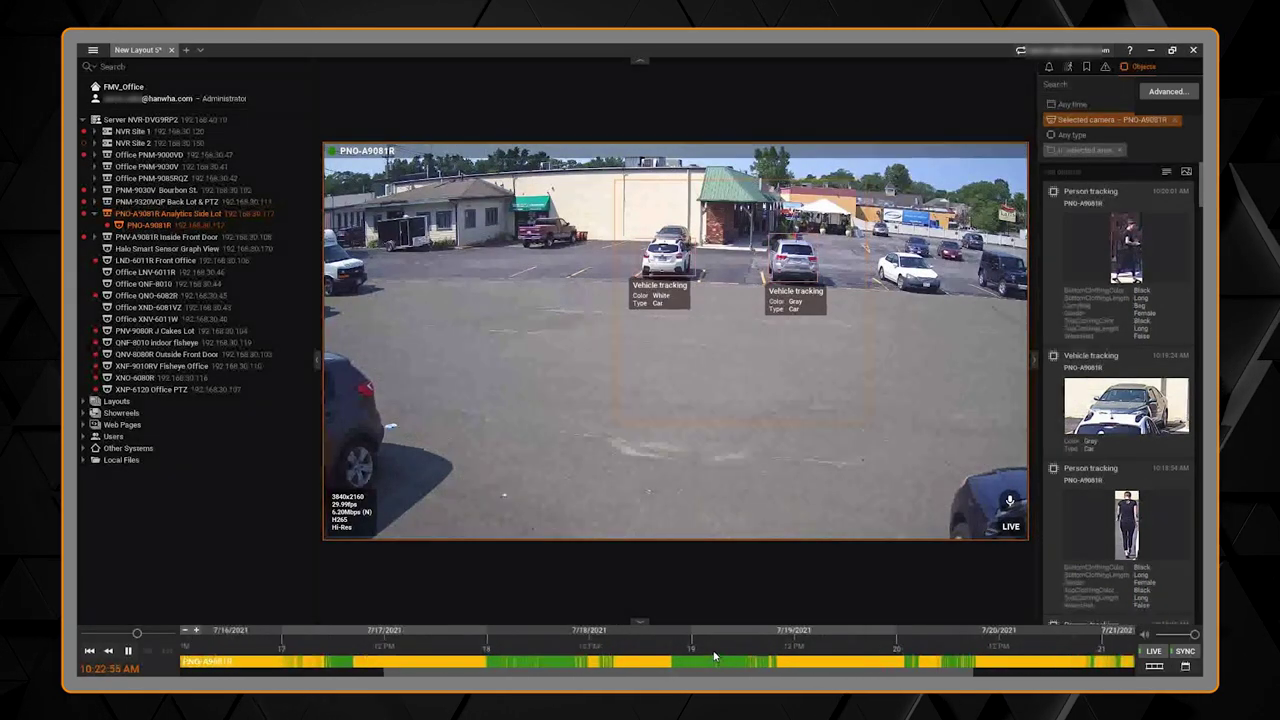
scroll(714, 657, up, 5)
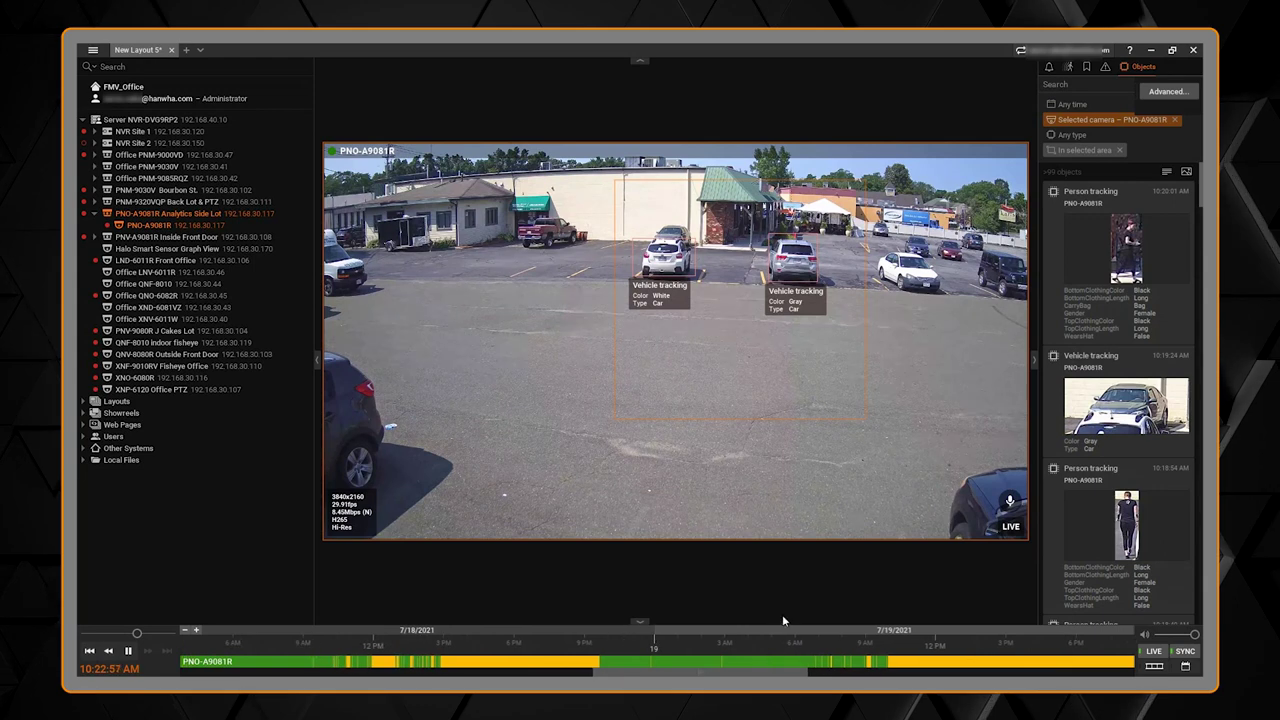
scroll(1130, 300, down, 1)
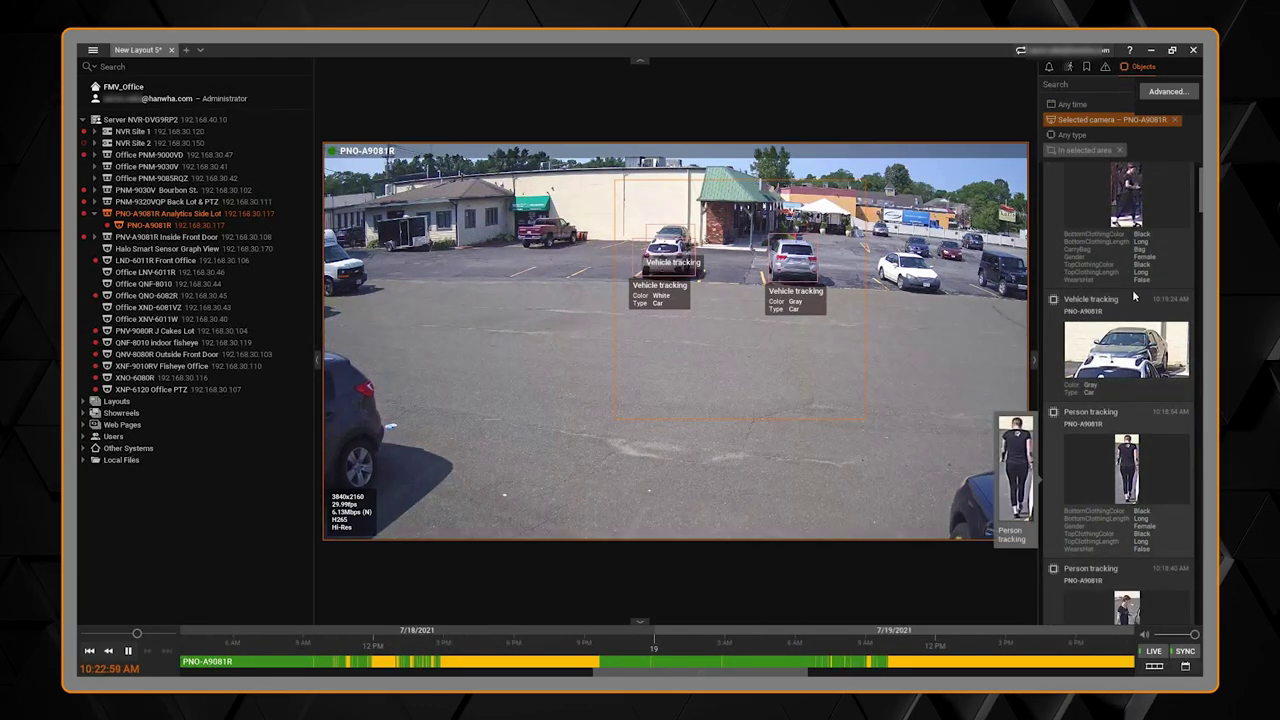
click(1075, 134)
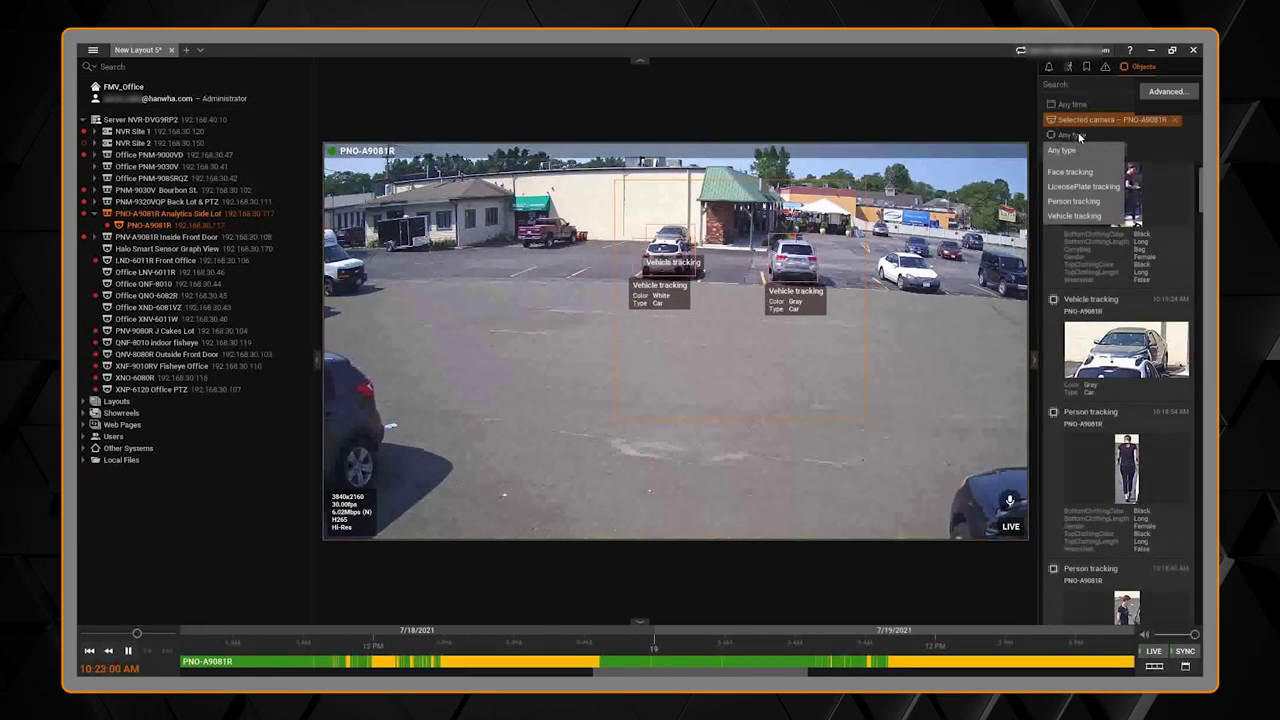
Step: Filter object results to Person tracking, keep Any time, and zoom the timeline
click(1096, 203)
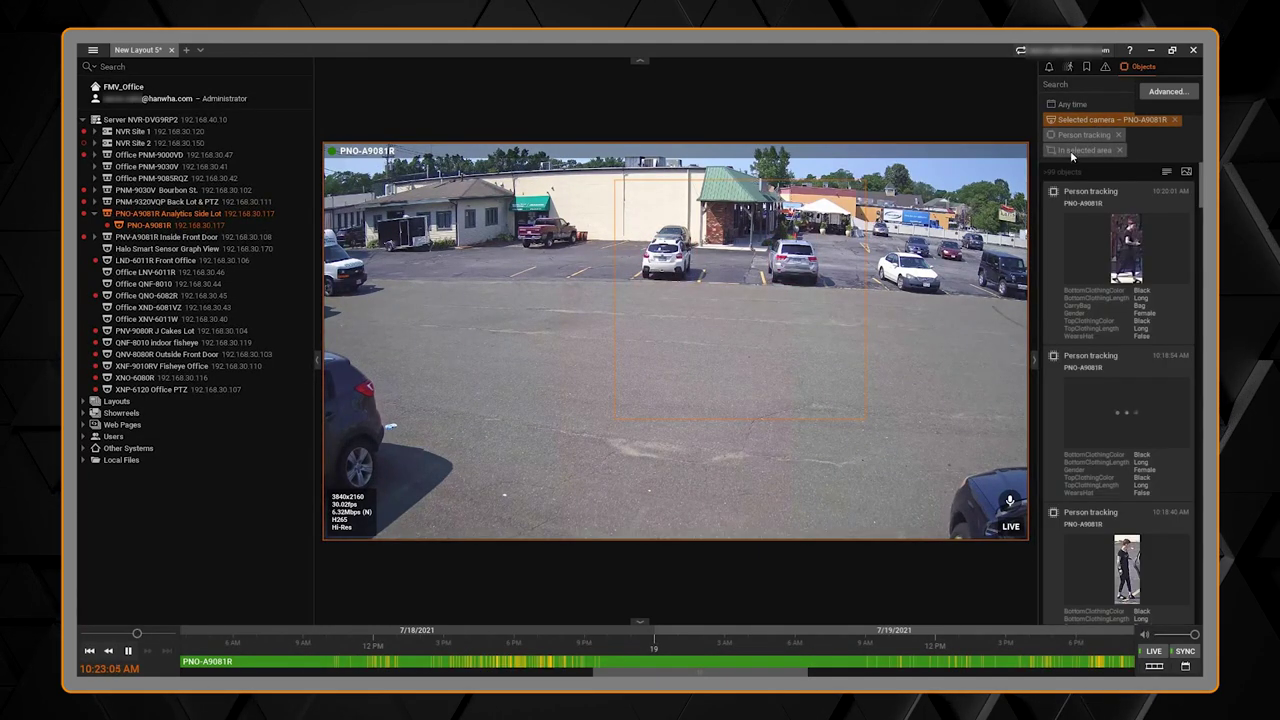
click(1071, 105)
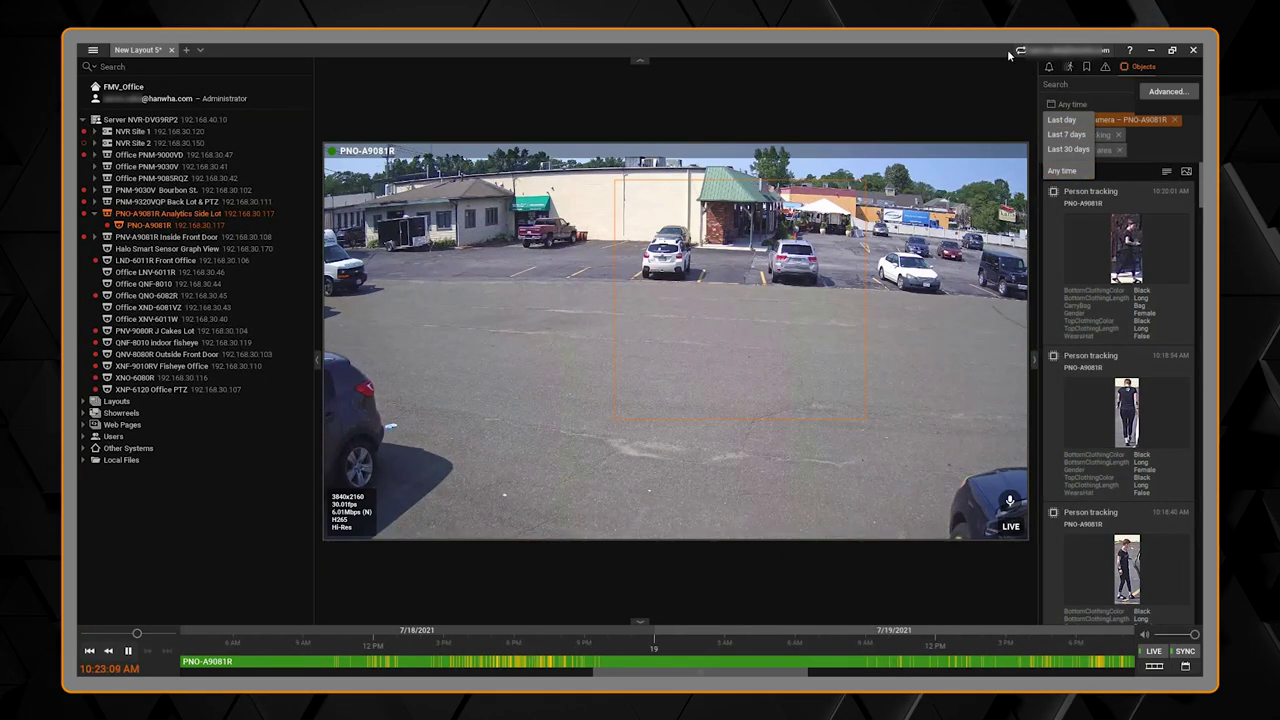
click(1062, 170)
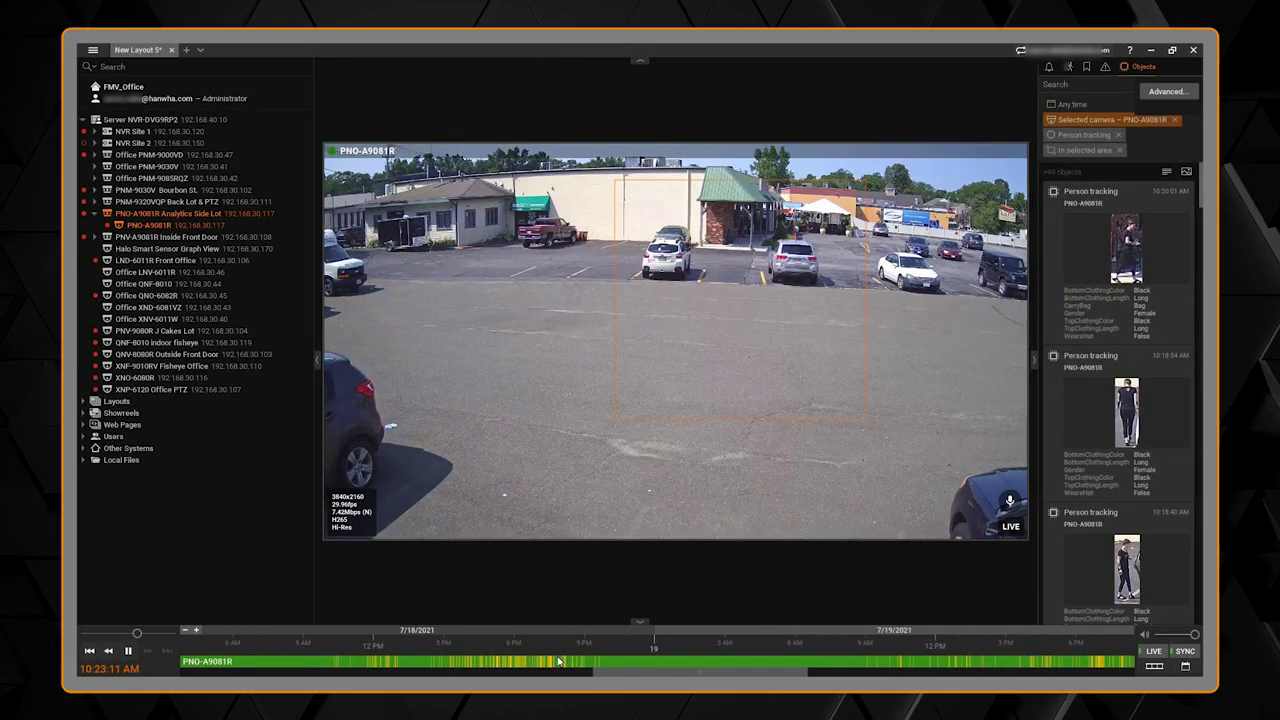
scroll(559, 662, up, 5)
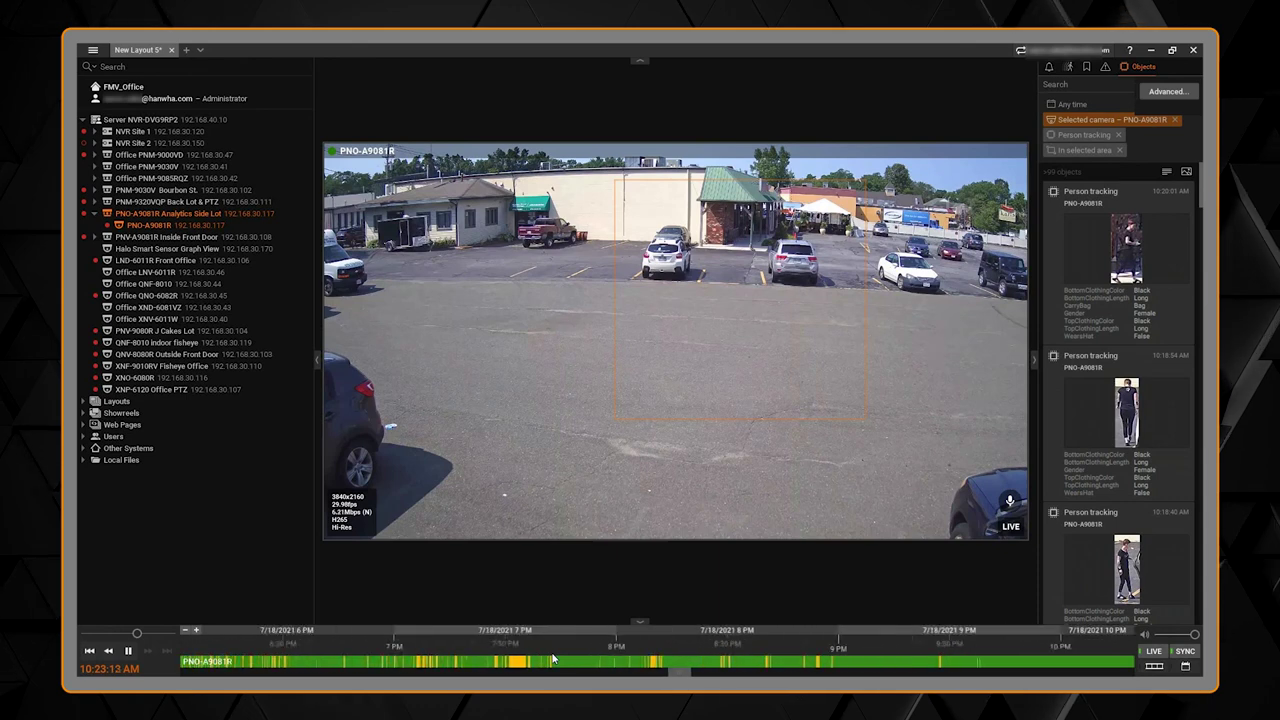
scroll(1120, 258, down, 1)
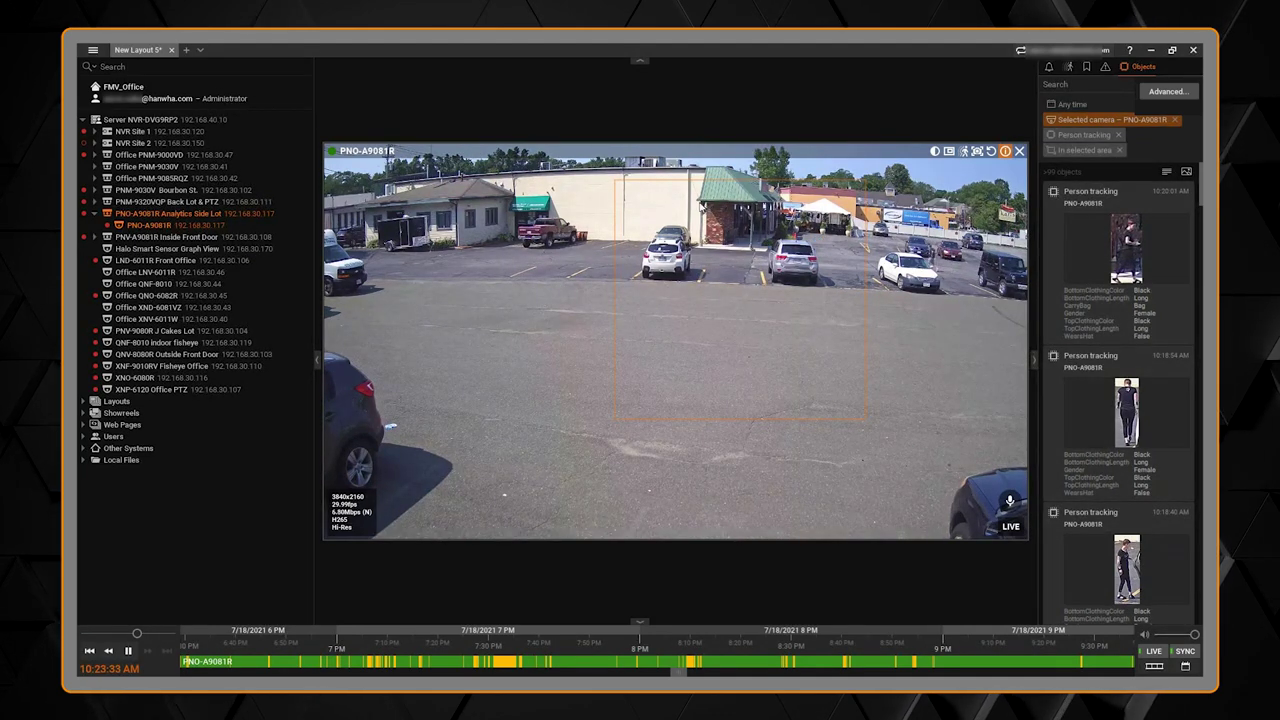
Step: Add a new event rule triggered by an Analytics Event
right_click(516, 246)
click(582, 422)
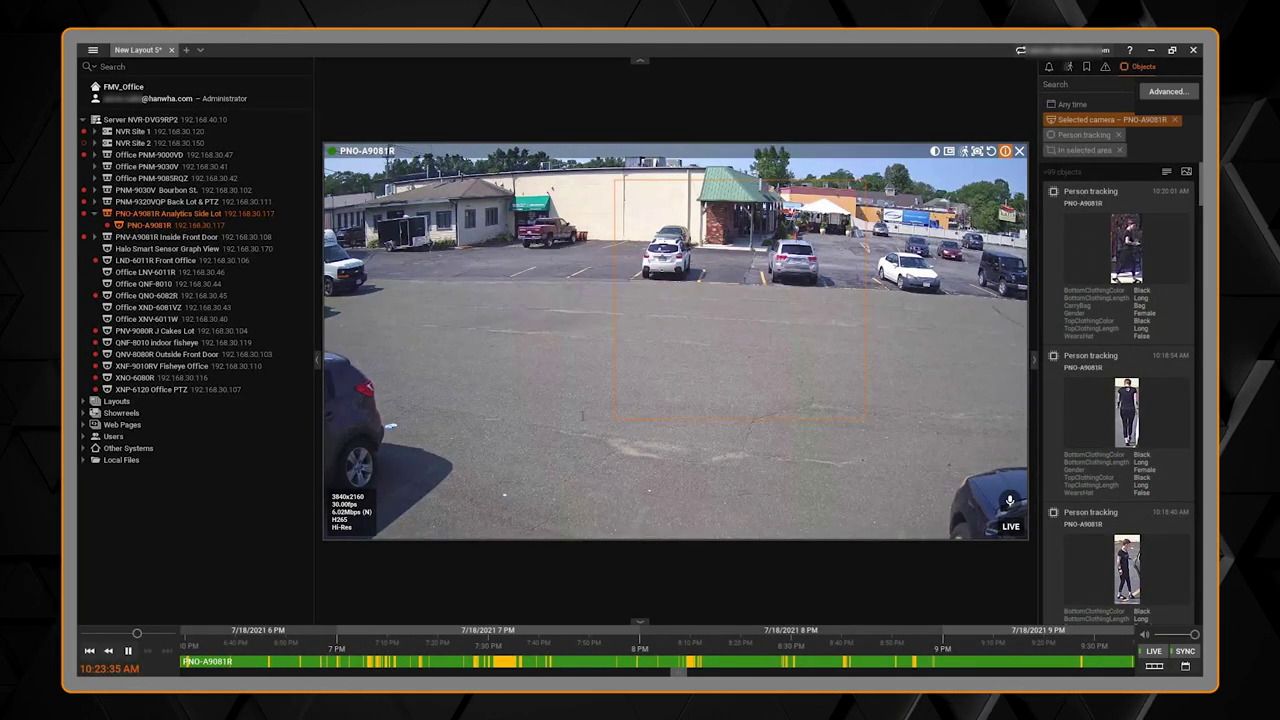
click(810, 165)
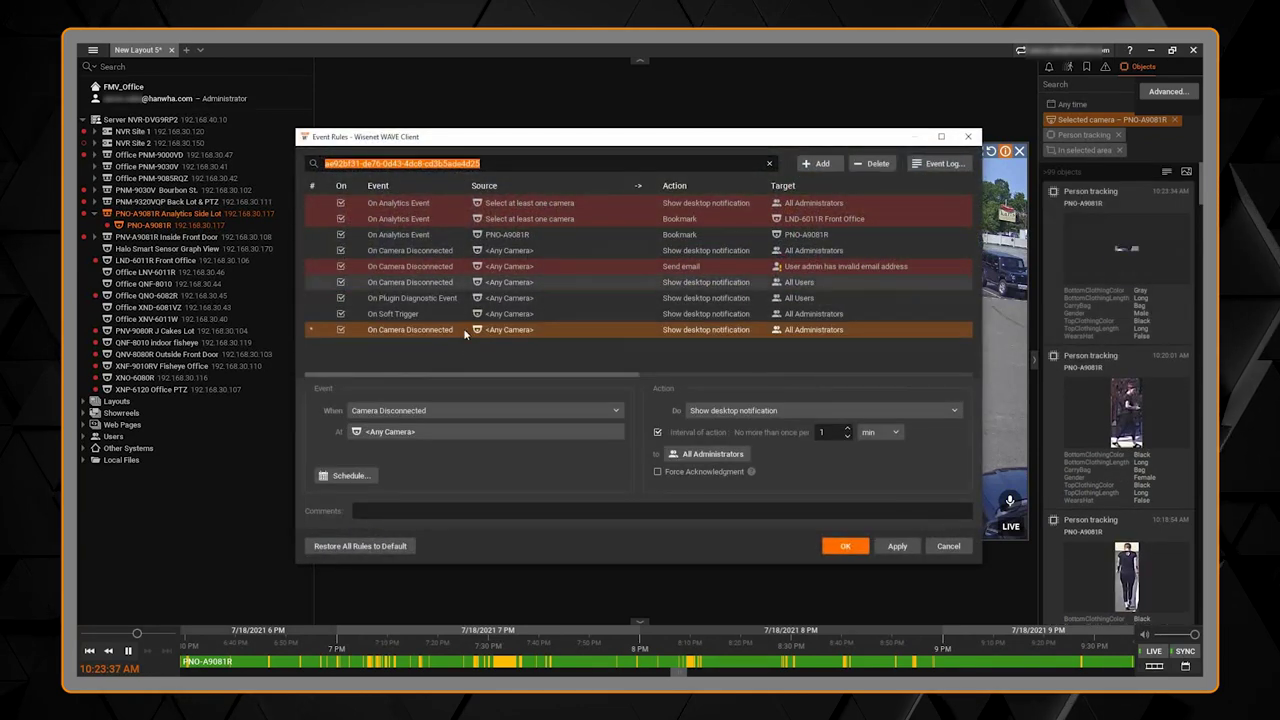
click(431, 409)
click(431, 425)
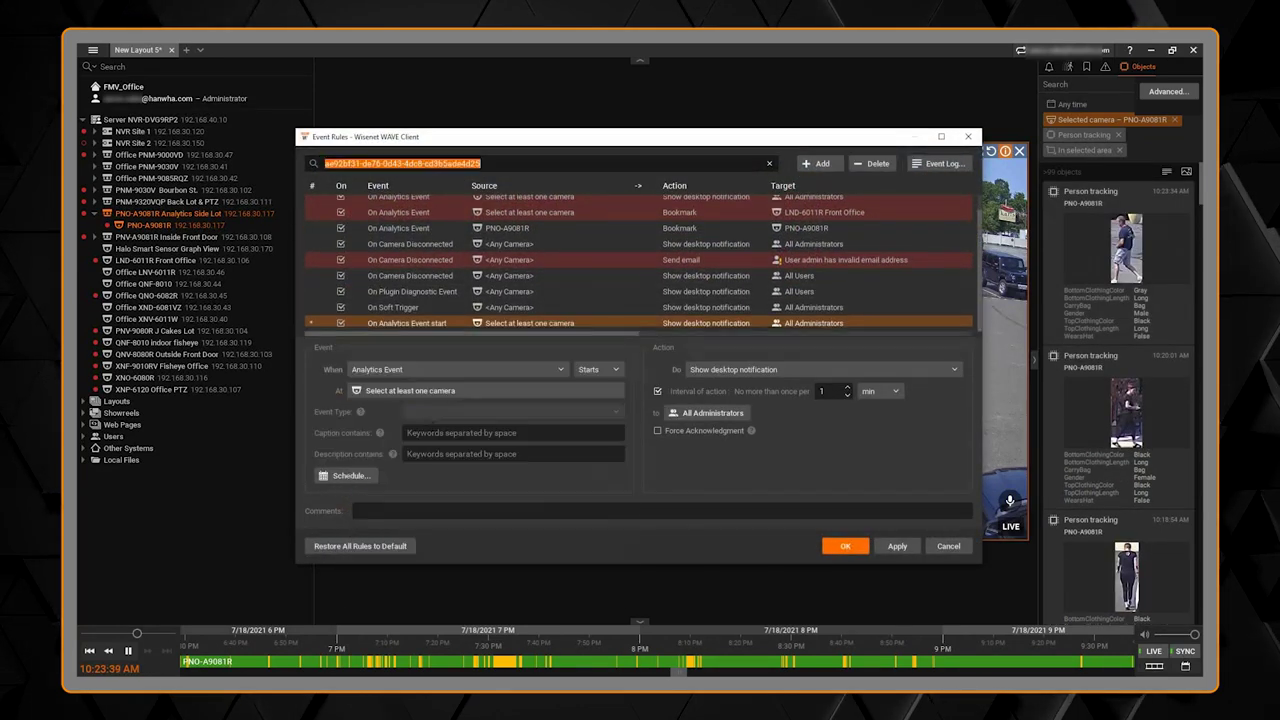
Step: Set the rule's source camera to PNO-A9081R and its event type to Person tracking
click(449, 391)
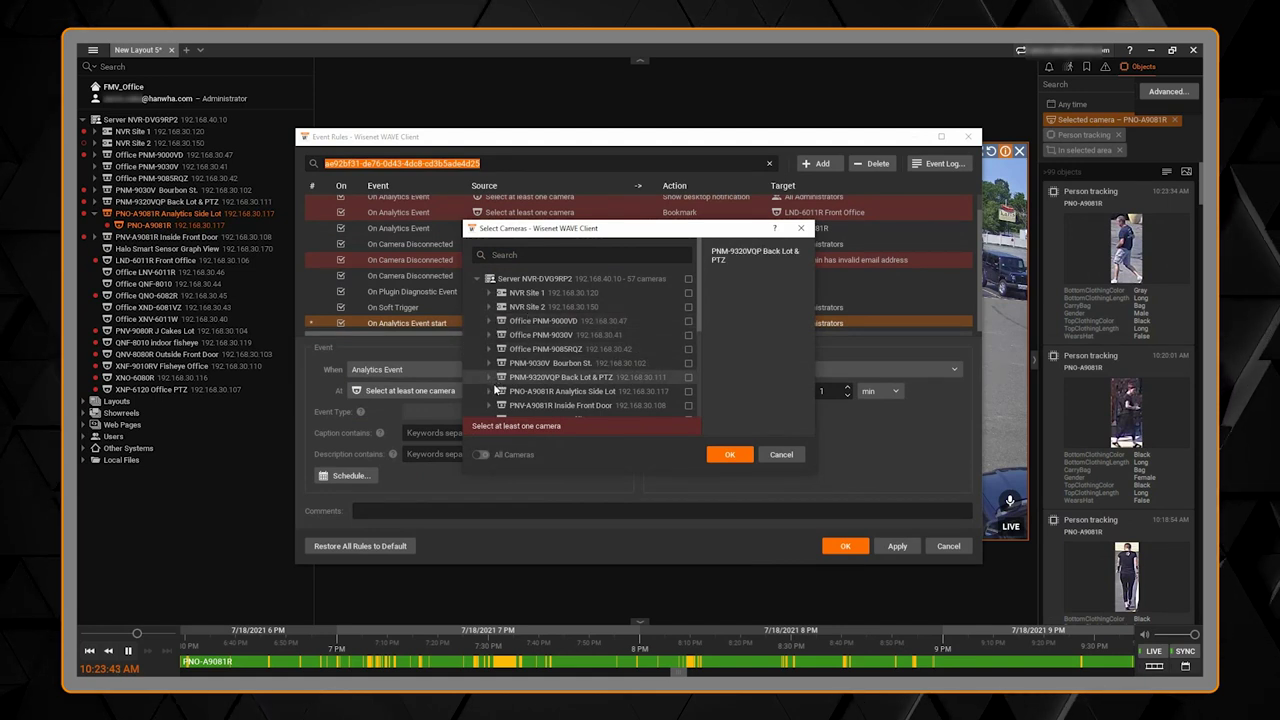
click(489, 391)
click(688, 391)
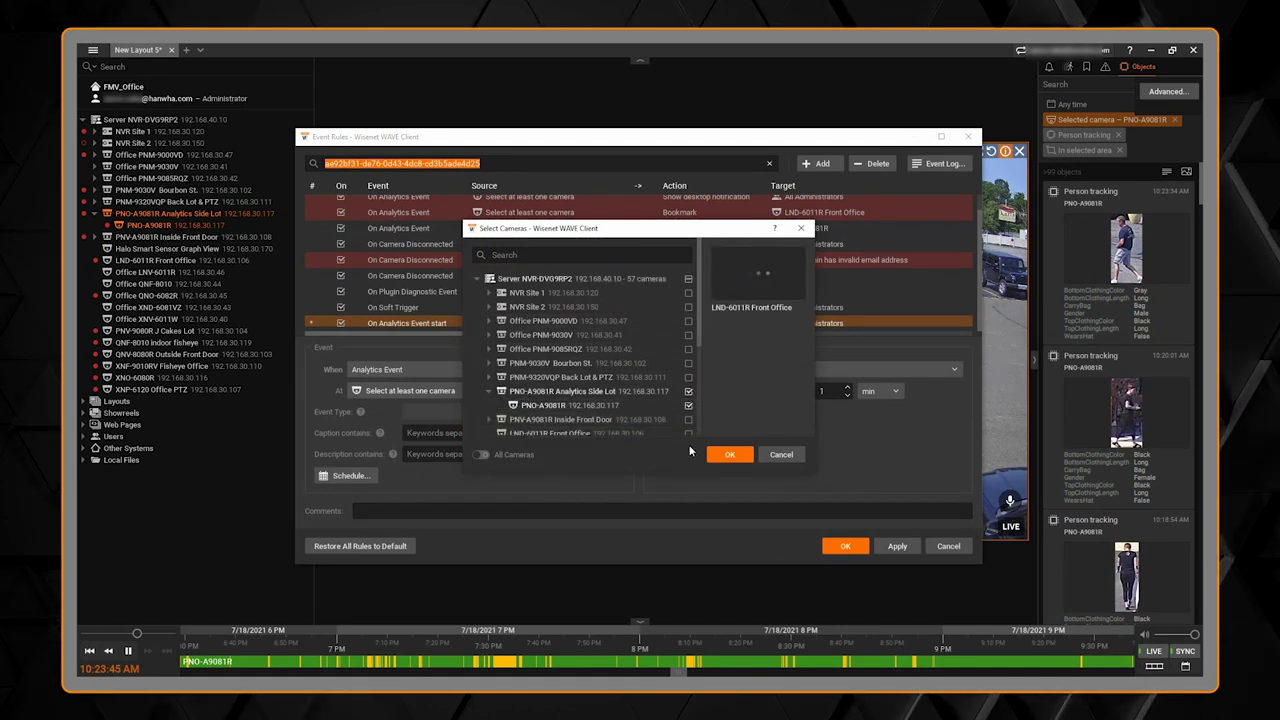
click(720, 454)
click(507, 421)
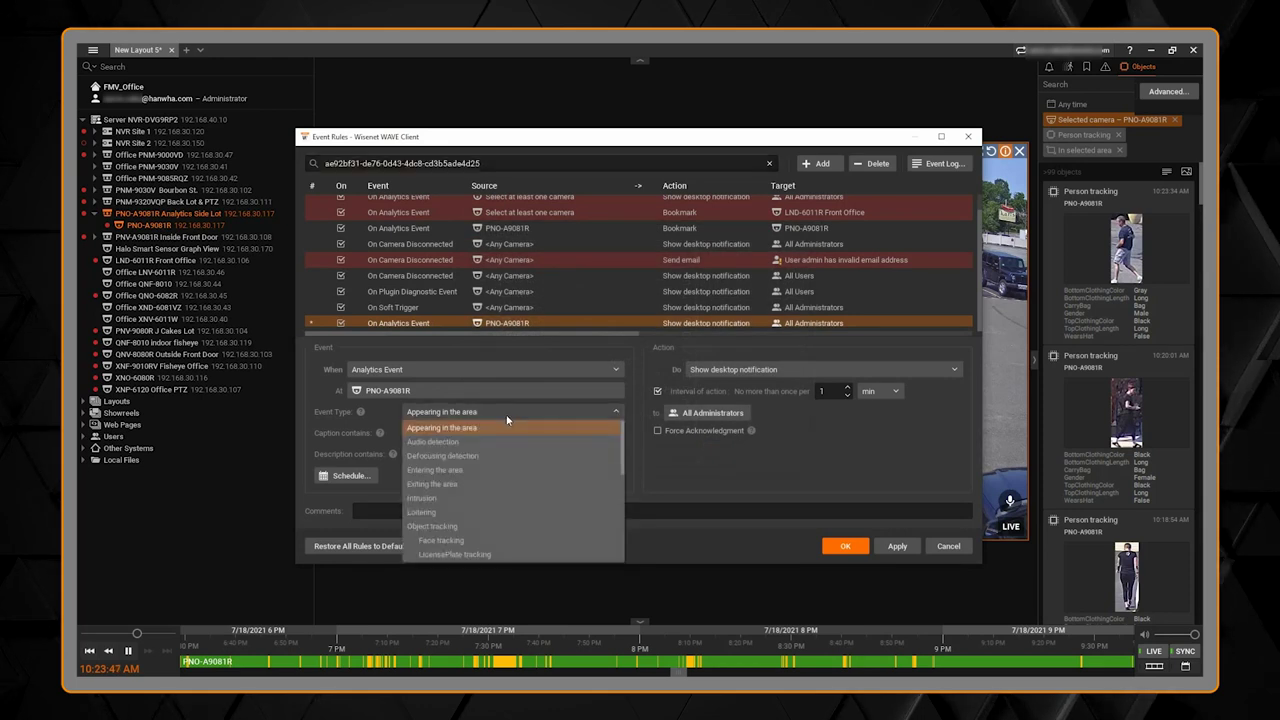
drag(620, 448, 632, 525)
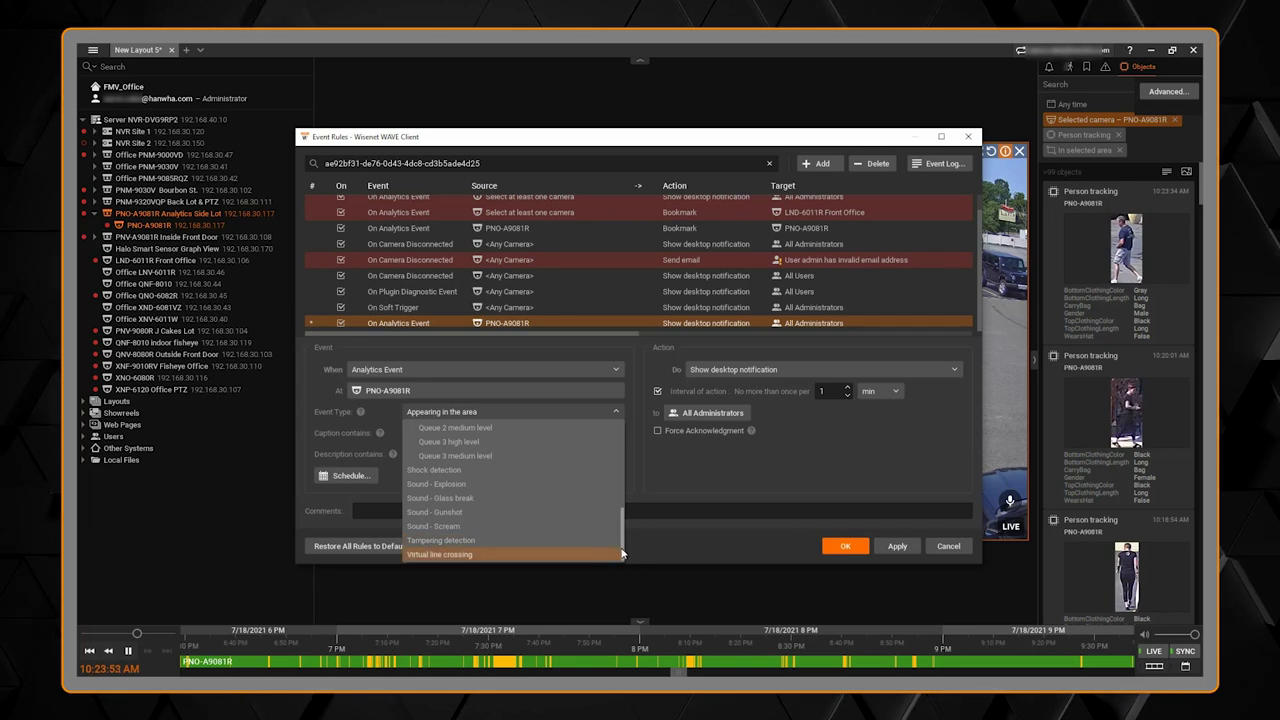
drag(621, 548, 621, 468)
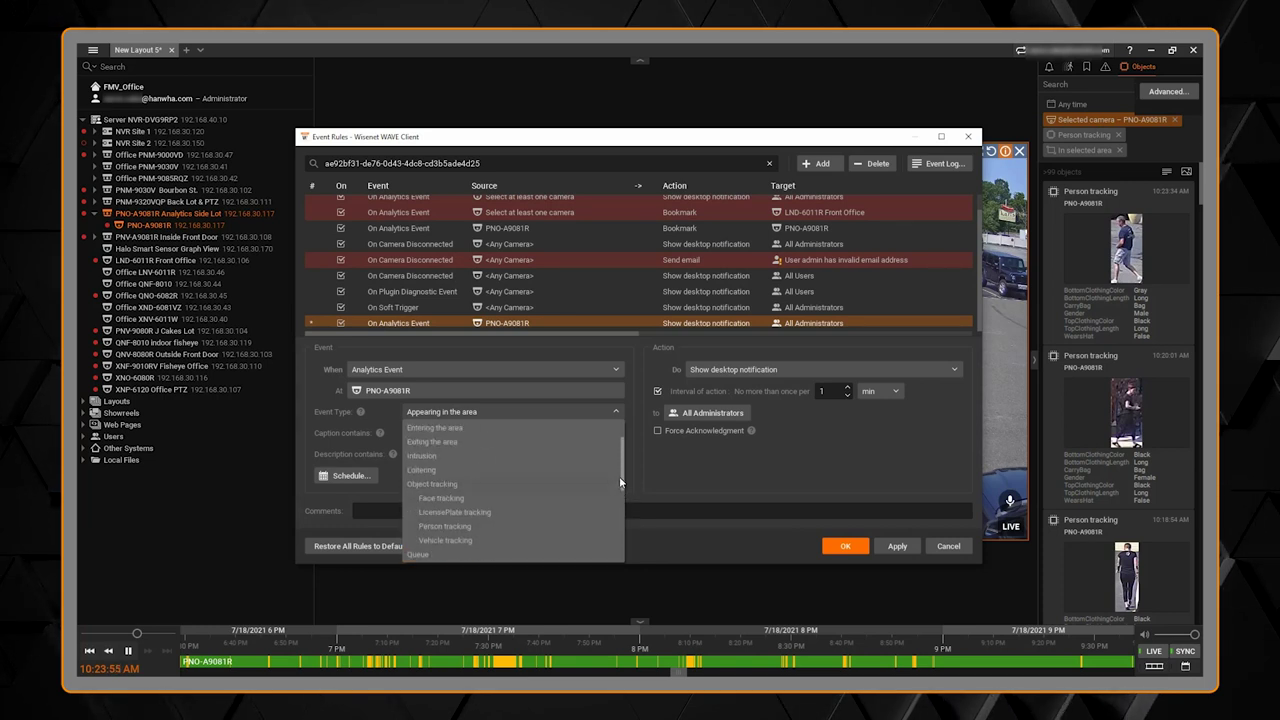
click(466, 527)
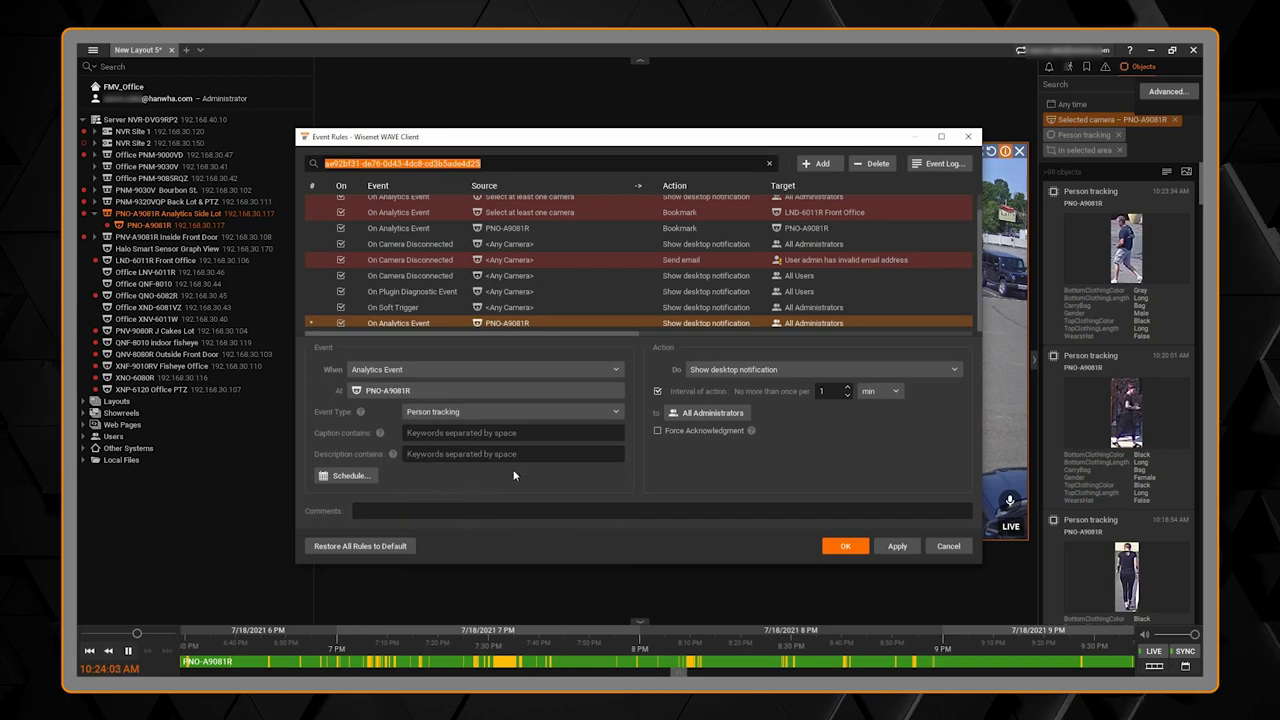
click(347, 476)
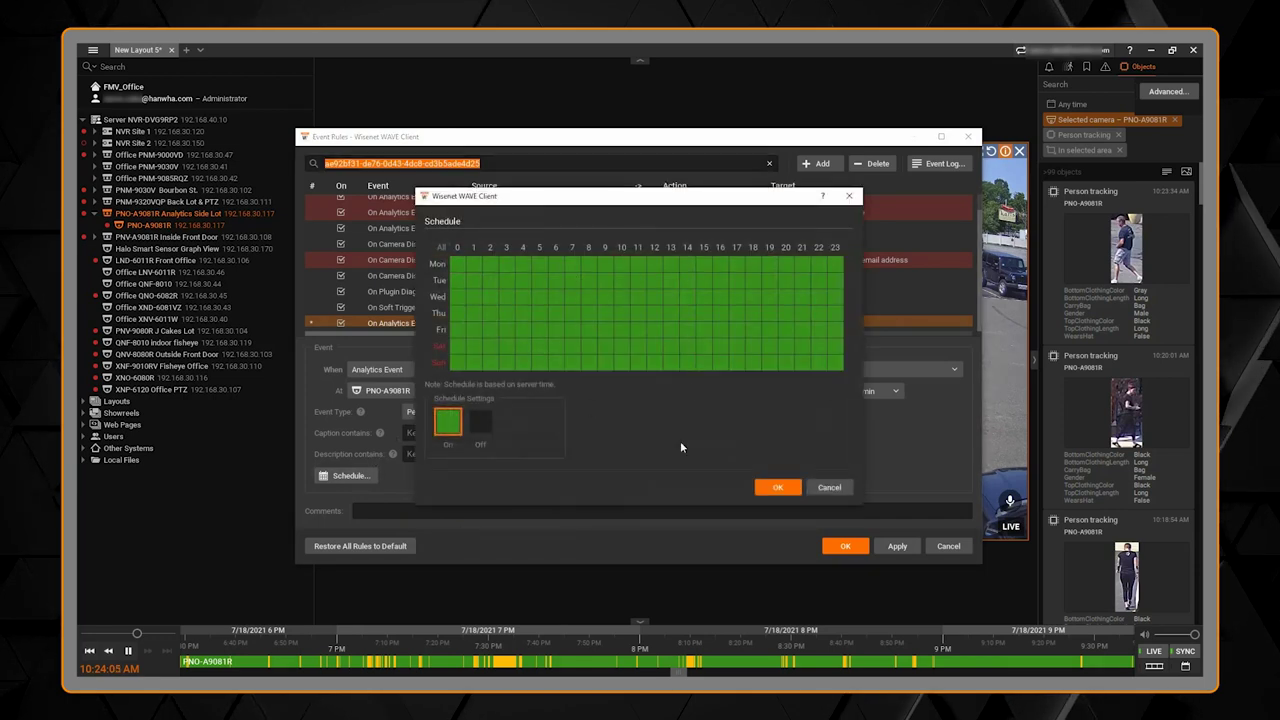
Step: Leave the schedule unchanged and set the rule's action to Bookmark with 5-second fixed duration
click(826, 488)
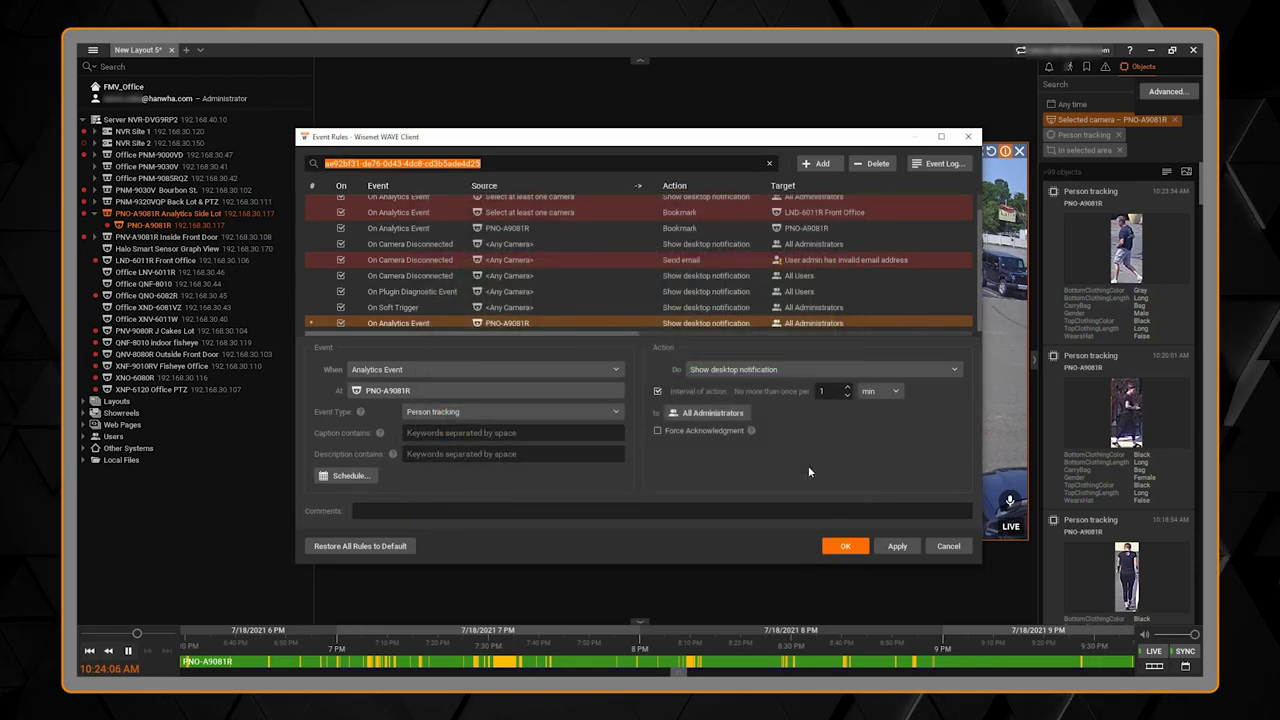
click(808, 364)
click(789, 388)
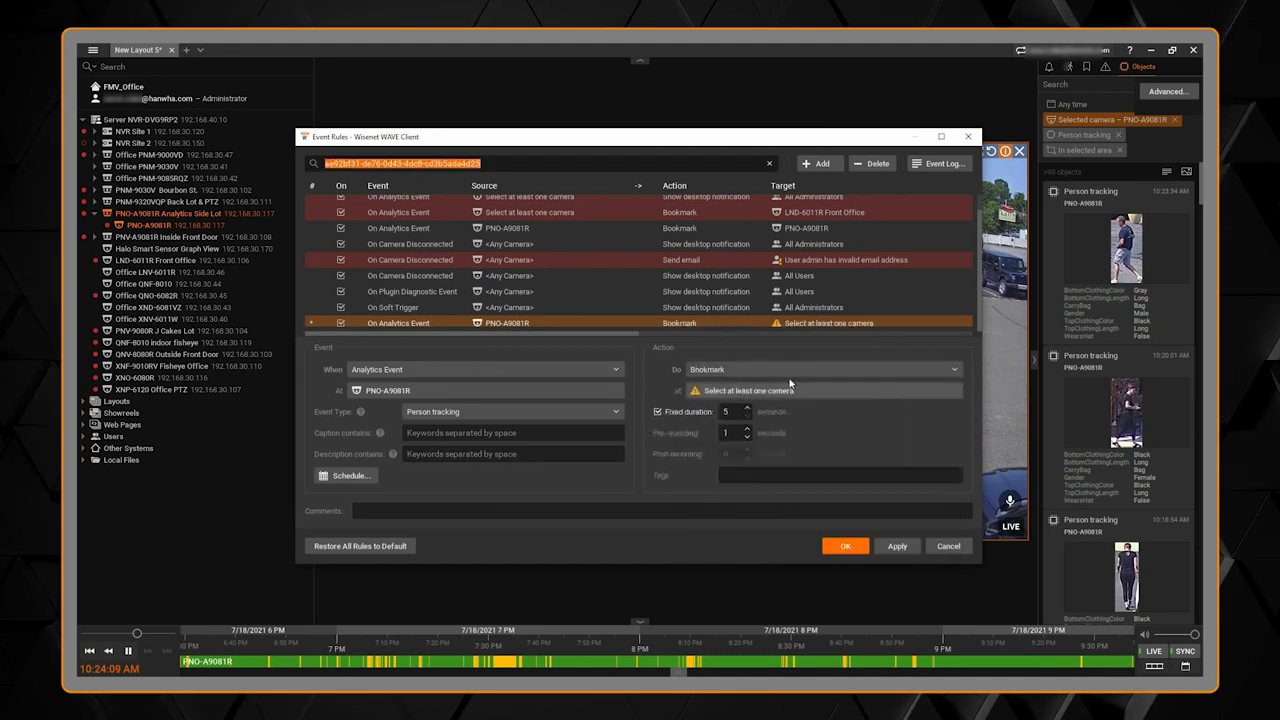
click(789, 374)
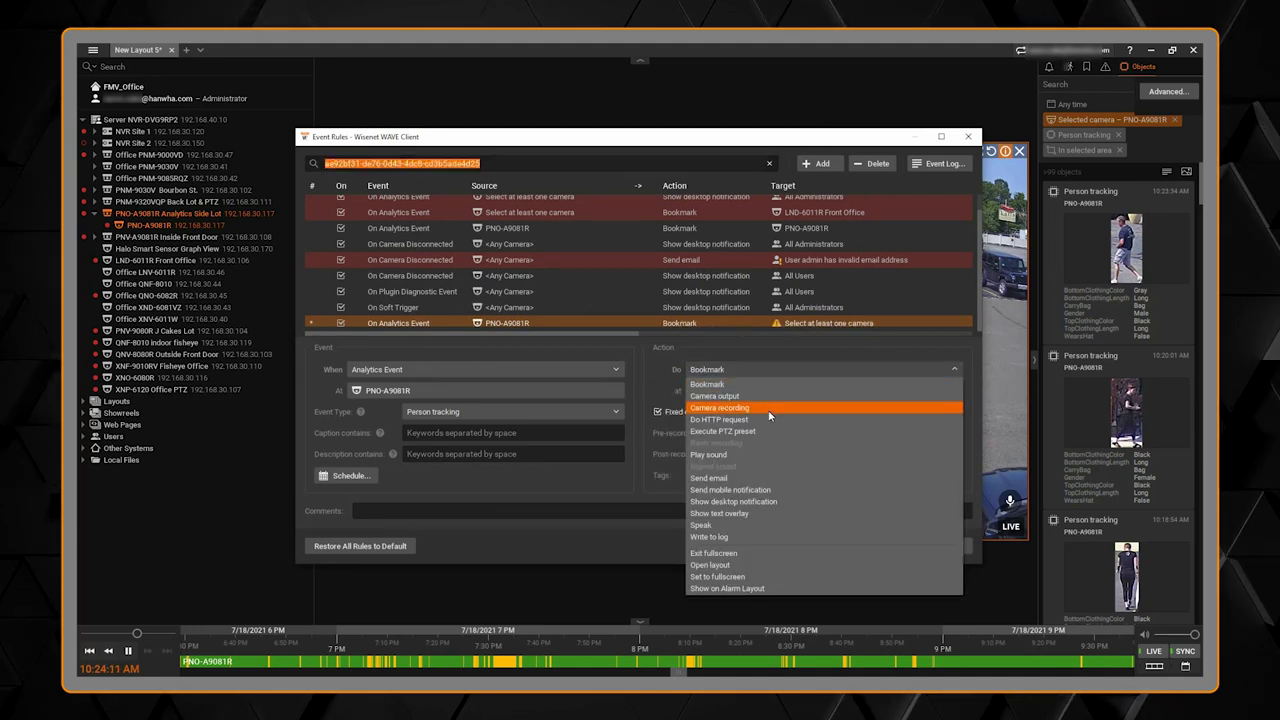